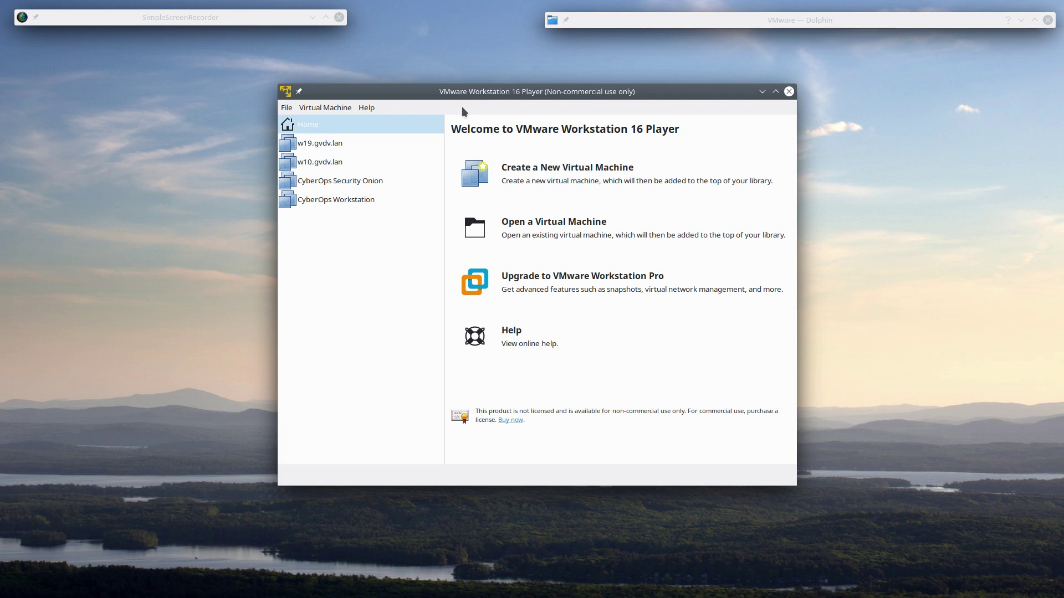
# - Create a new VM with the OS installed later, using Linux / Red Hat Enterprise Linux 8 64-bit
pyautogui.click(334, 109)
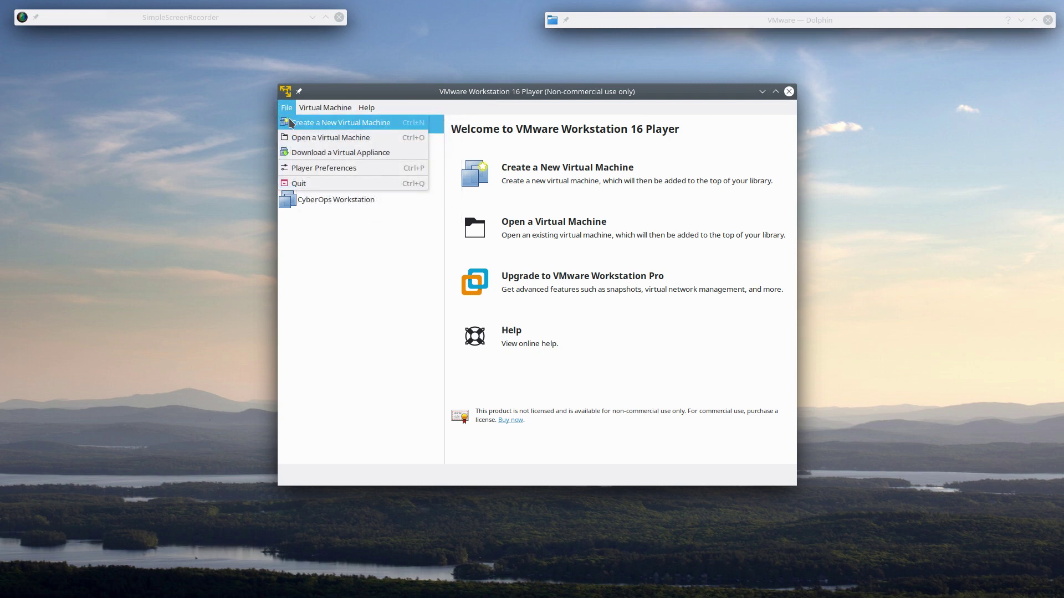
pyautogui.click(289, 123)
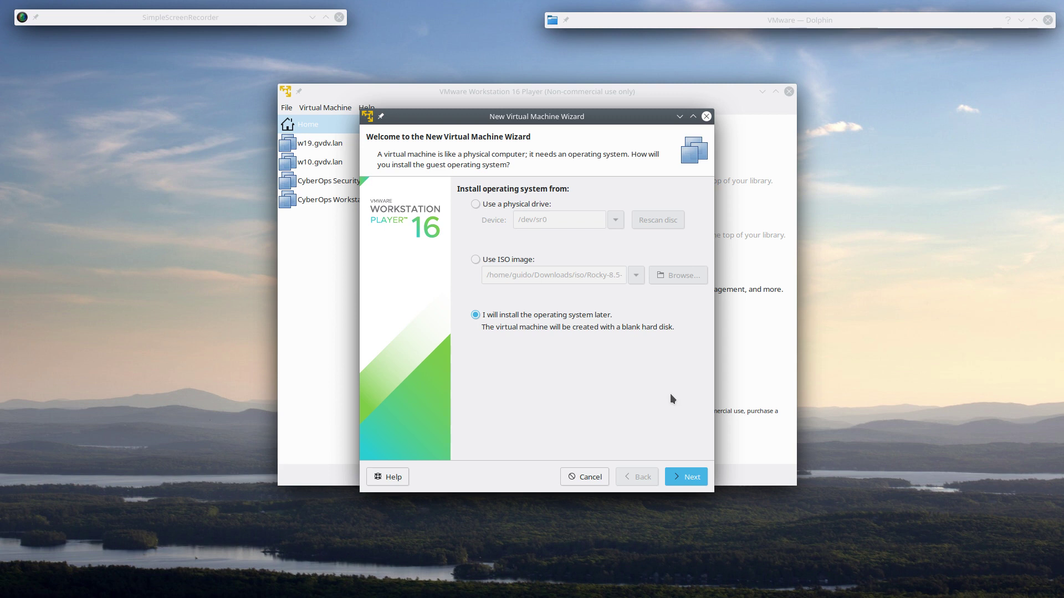
pyautogui.click(680, 476)
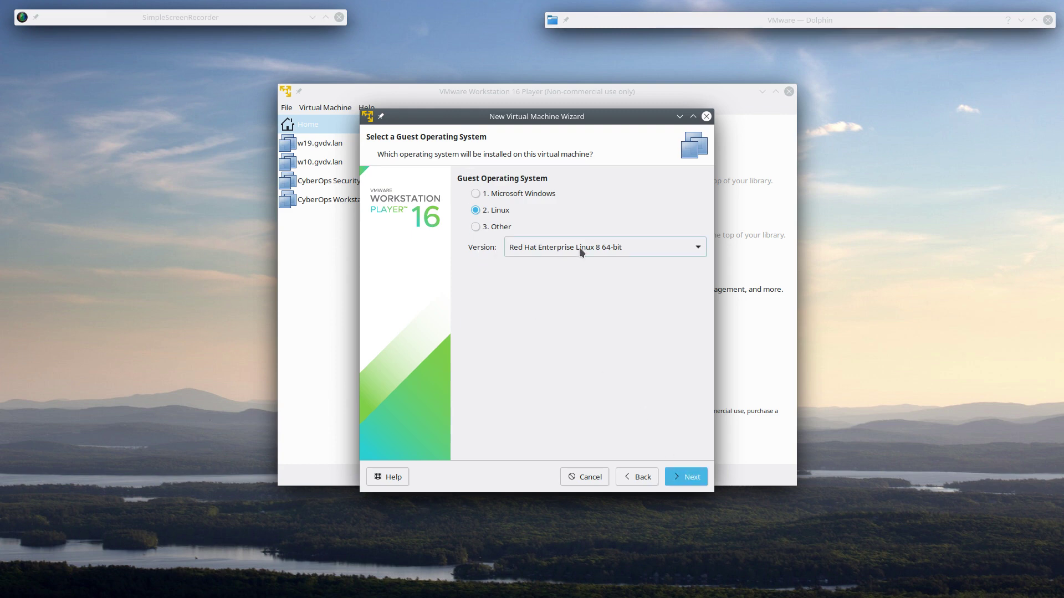
pyautogui.click(551, 246)
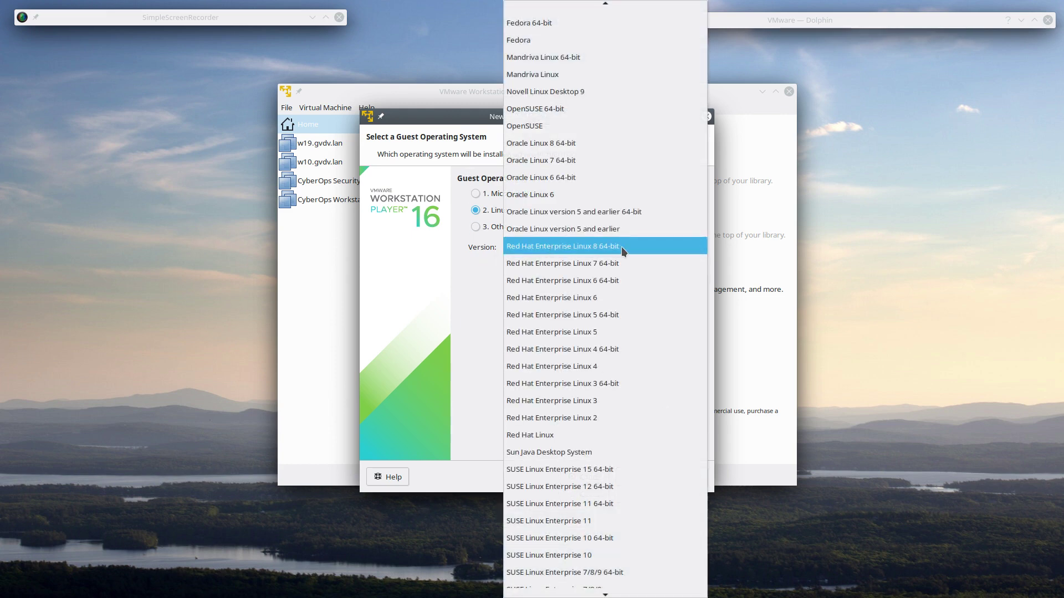
pyautogui.click(532, 246)
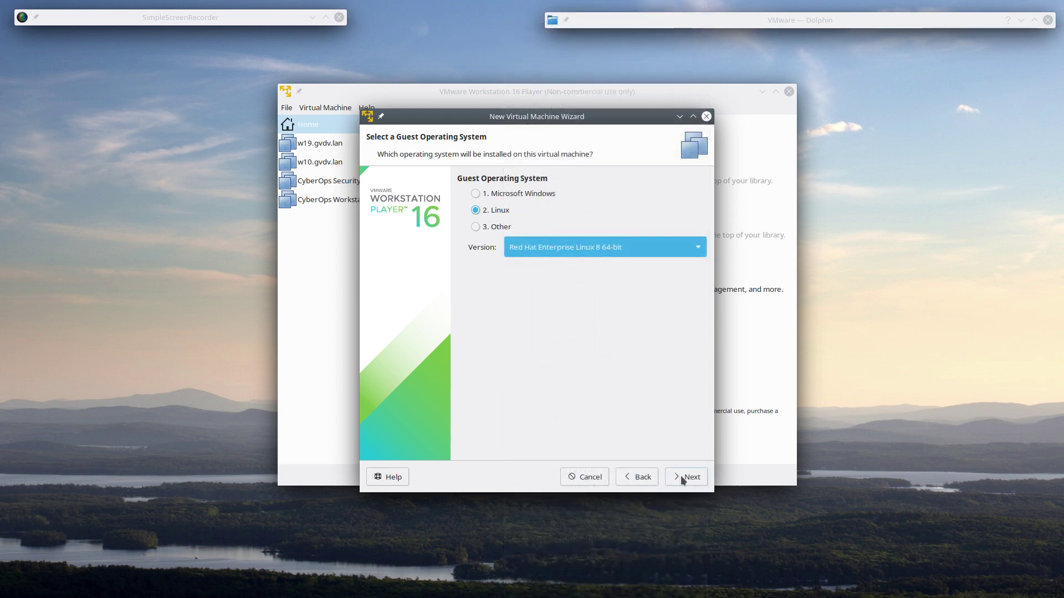
pyautogui.click(681, 476)
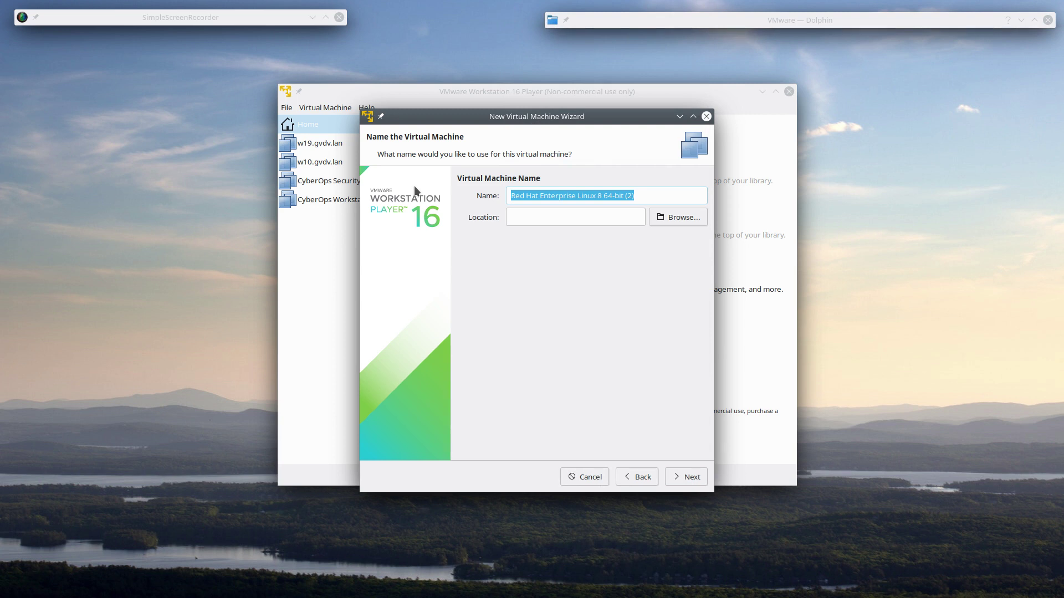
# - Name the VM rocky.gvdv.lan and store it in /opt/data/GuidoData/VMware
pyautogui.write('rocky.')
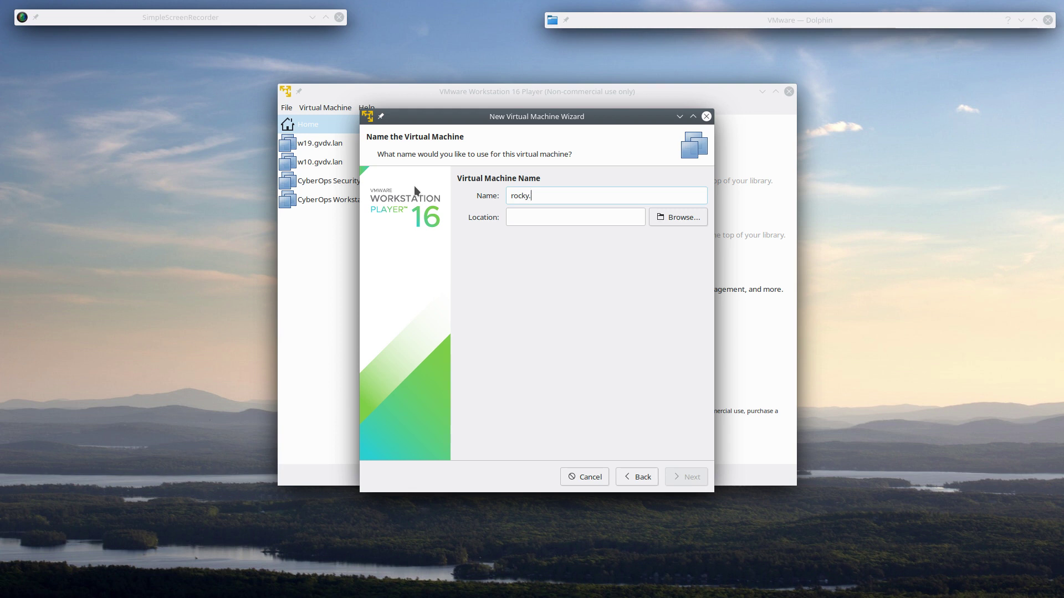
pyautogui.write('gvdv.')
pyautogui.write('lan')
pyautogui.click(688, 220)
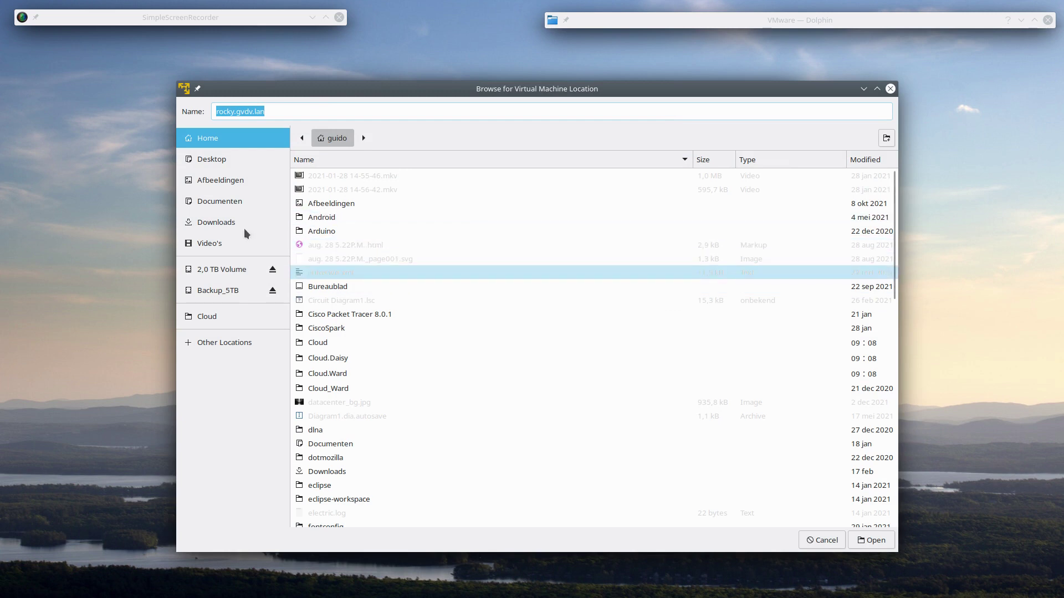
pyautogui.click(301, 138)
pyautogui.click(321, 138)
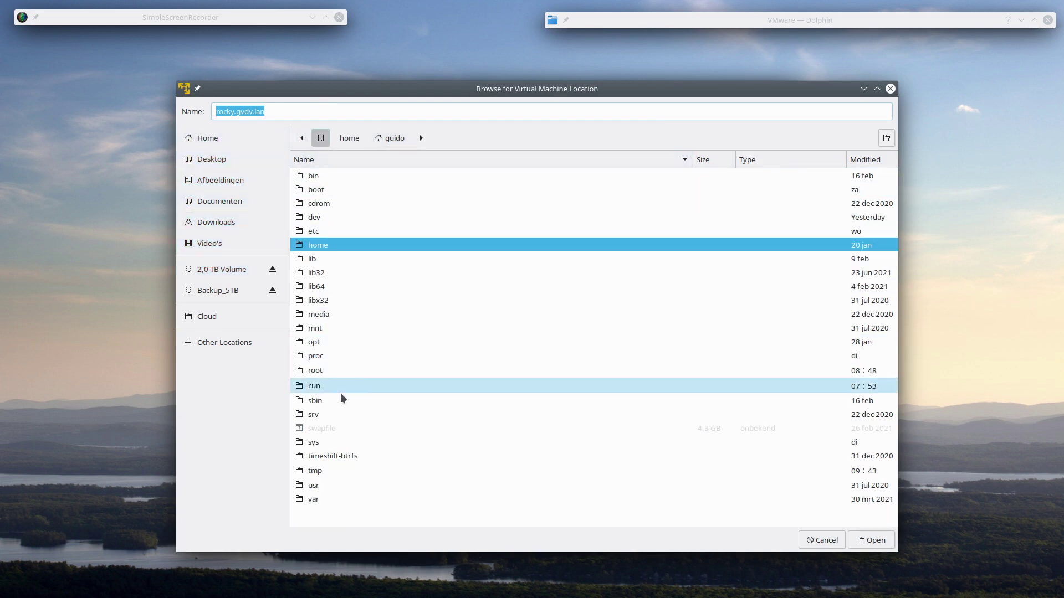
pyautogui.doubleClick(315, 343)
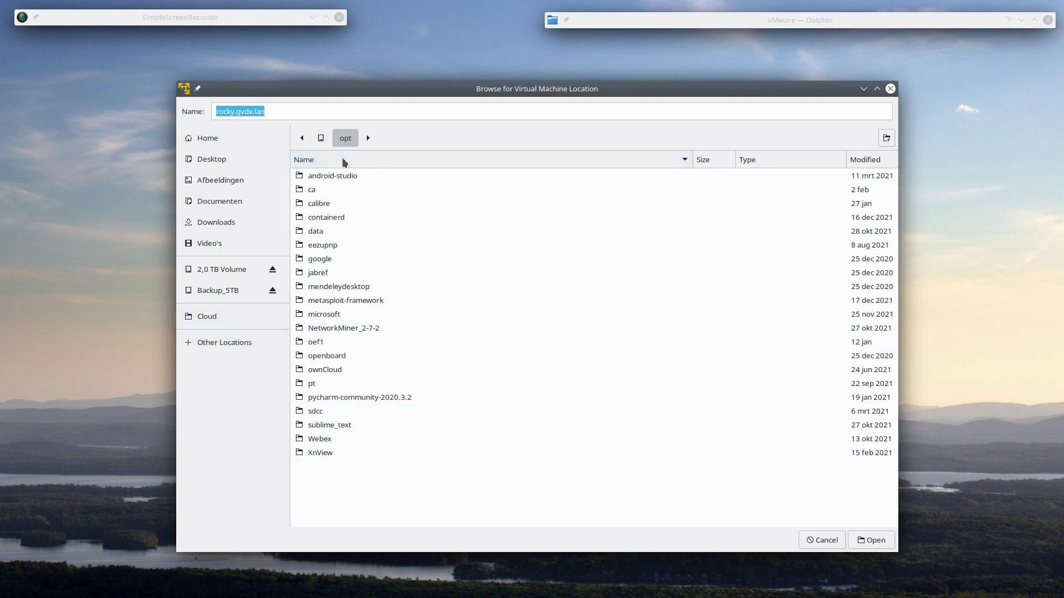
pyautogui.doubleClick(320, 232)
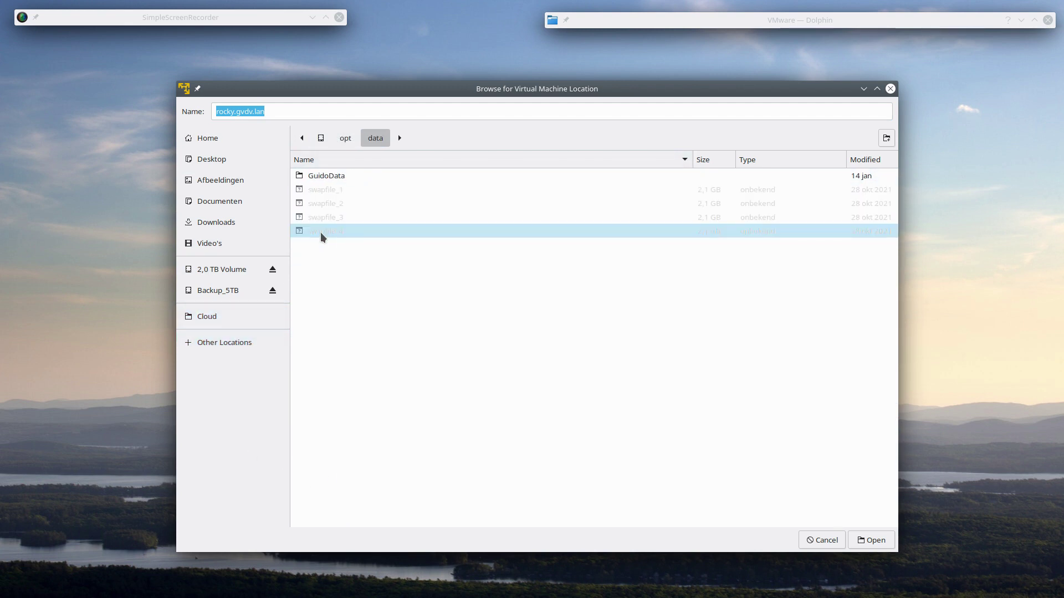
pyautogui.doubleClick(325, 177)
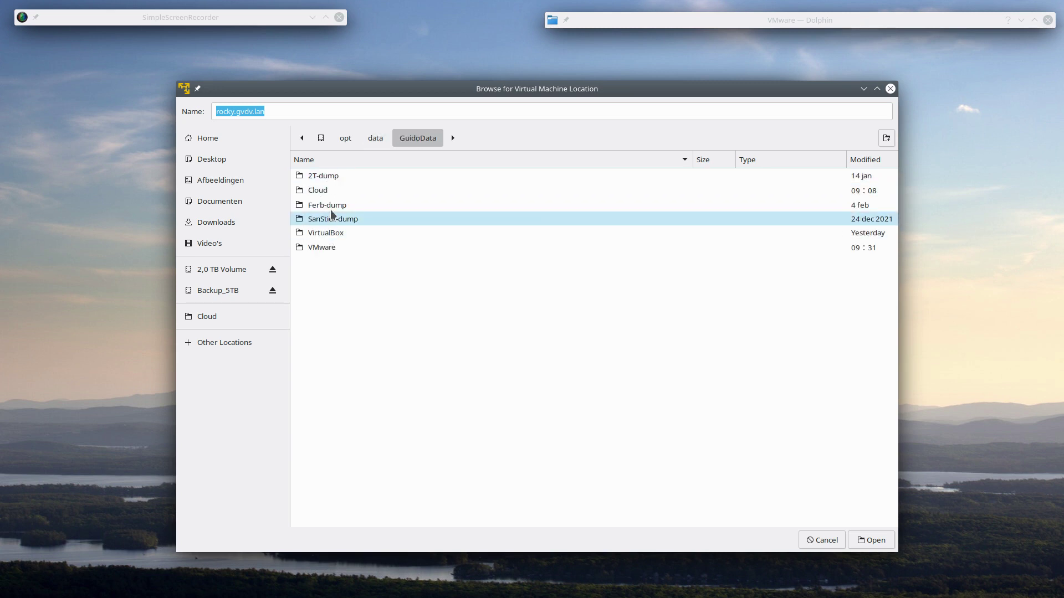
pyautogui.doubleClick(334, 248)
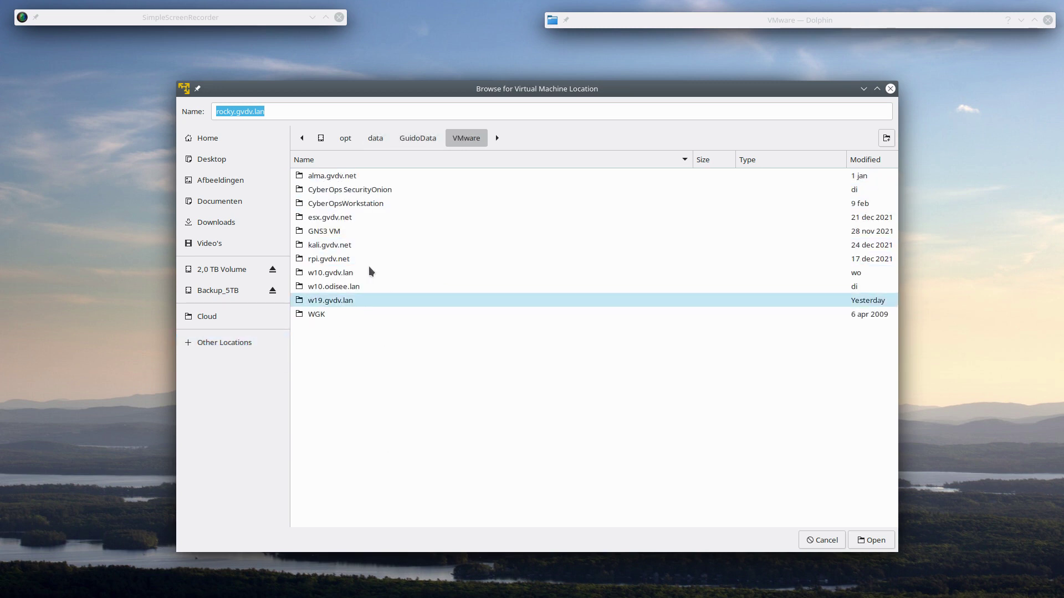
pyautogui.click(885, 538)
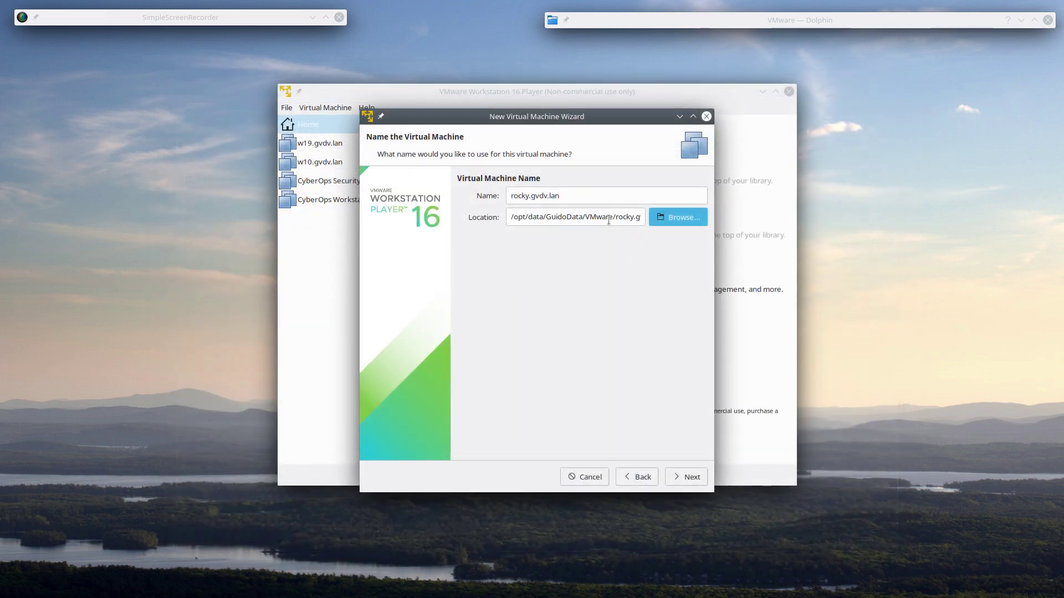
pyautogui.doubleClick(784, 17)
pyautogui.click(685, 484)
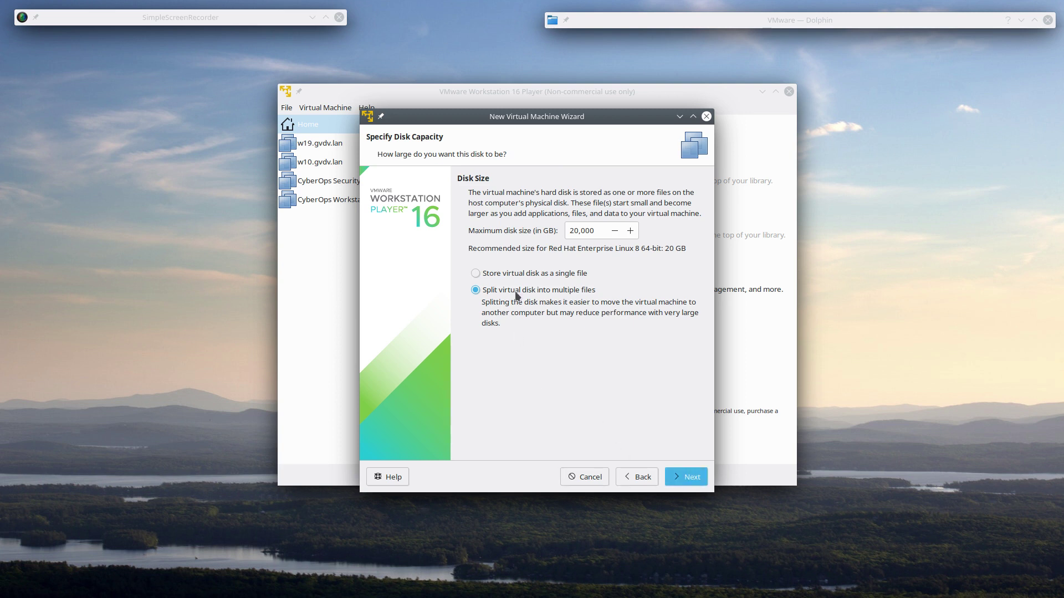
# - Set a 30 GB maximum disk stored as a single file, then finish and close the wizard
pyautogui.click(574, 230)
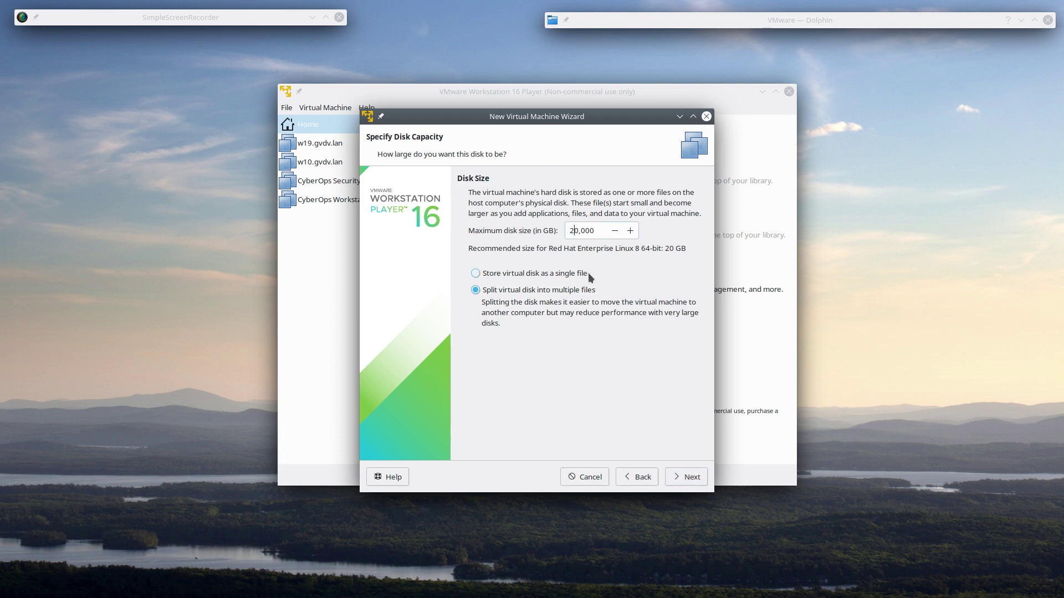
pyautogui.press('BackSpace')
pyautogui.write('3')
pyautogui.click(552, 273)
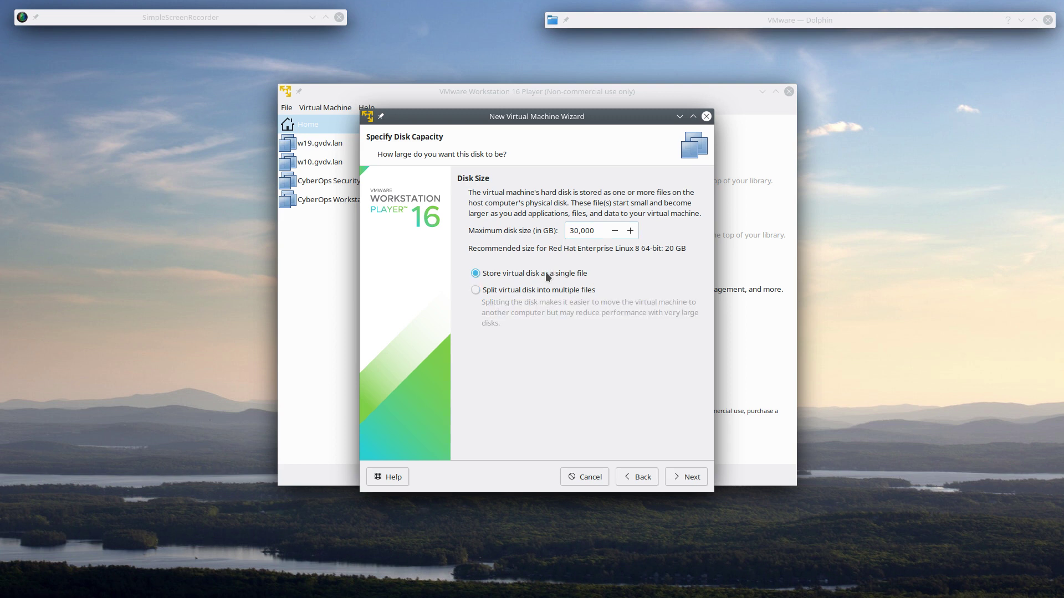
pyautogui.click(685, 481)
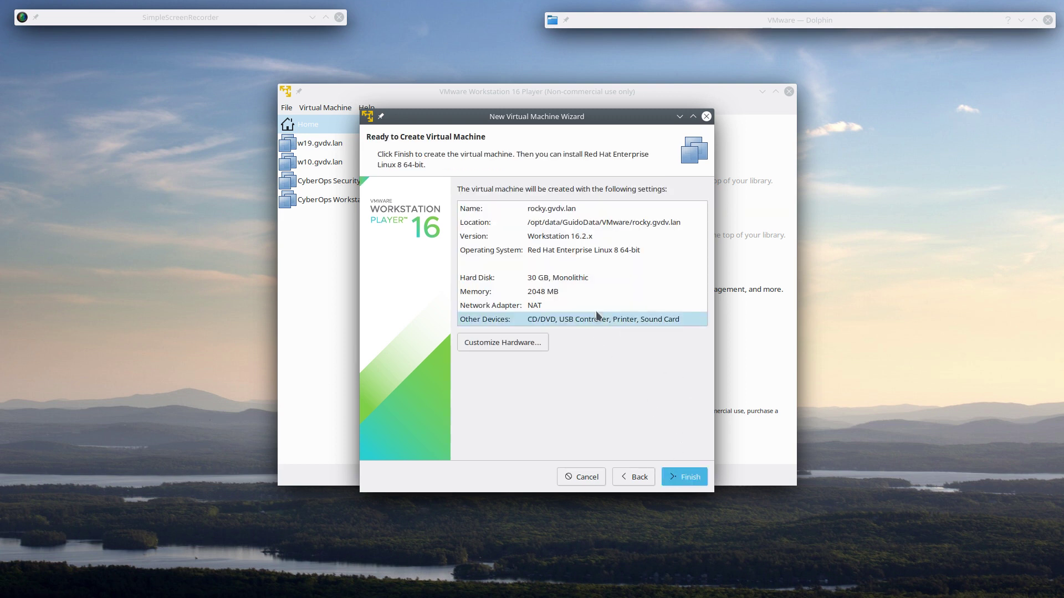
pyautogui.click(686, 480)
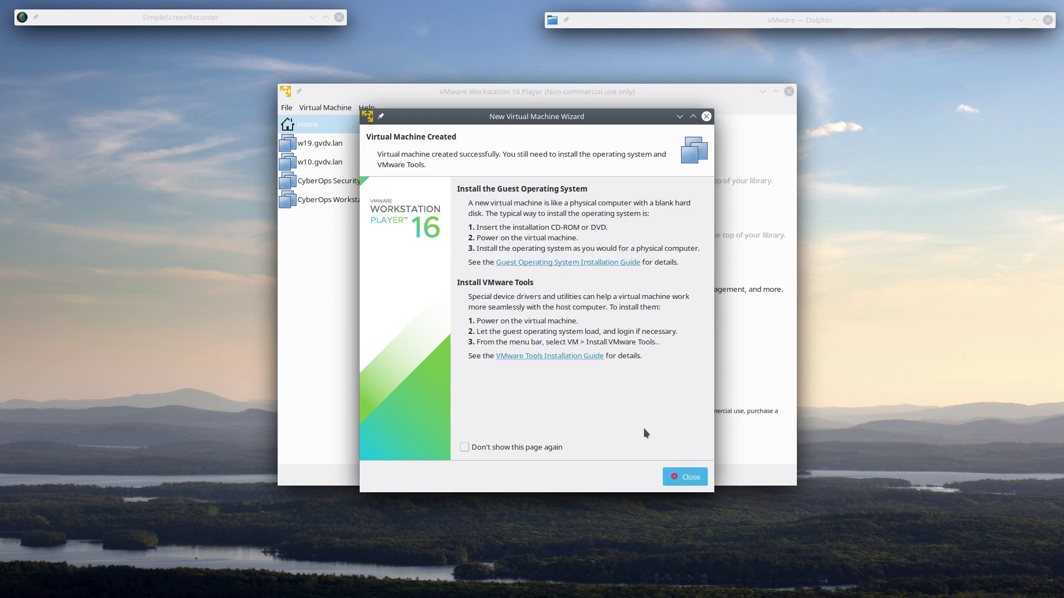
pyautogui.click(685, 478)
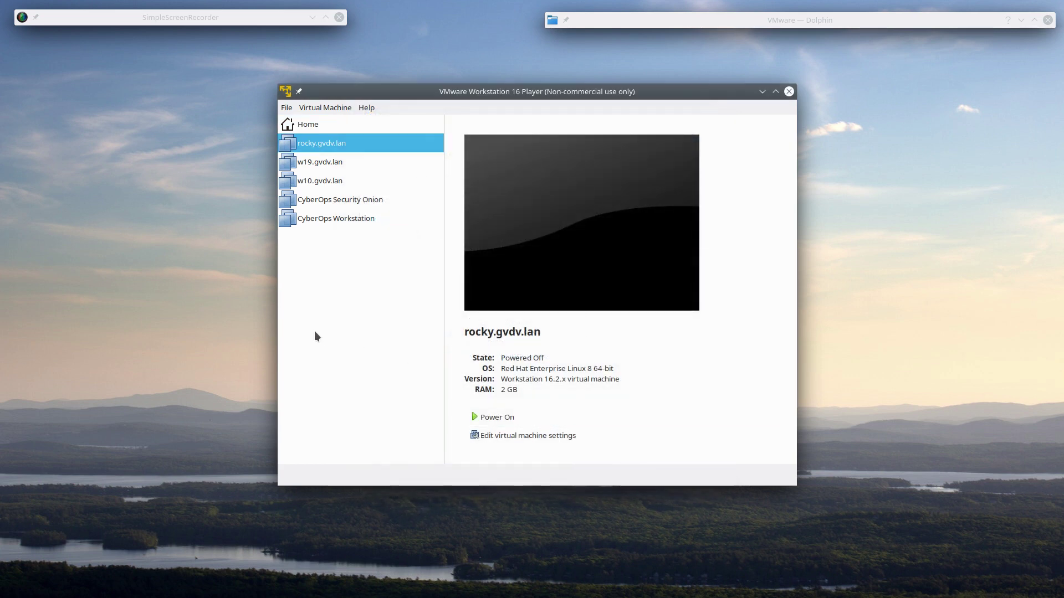
# - In the VM settings, give the machine 2 processor cores
pyautogui.click(536, 435)
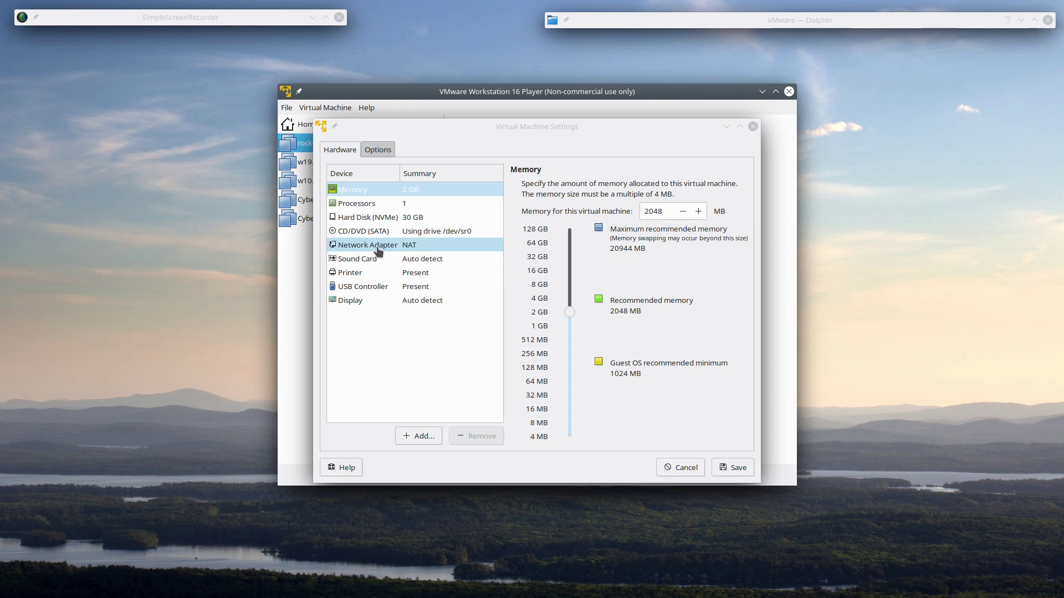
pyautogui.click(377, 203)
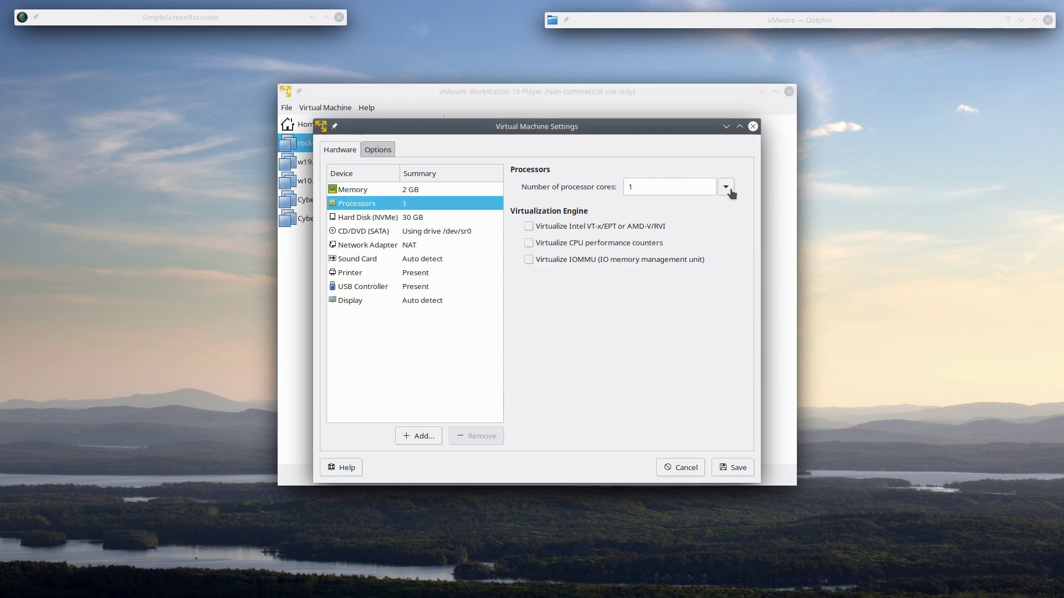
pyautogui.click(728, 187)
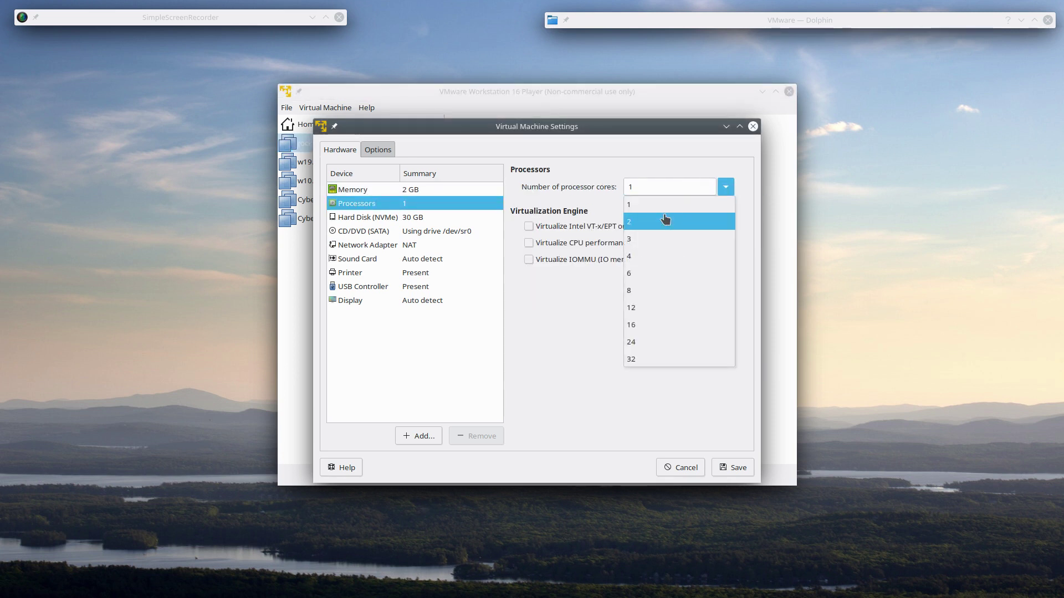
pyautogui.click(665, 220)
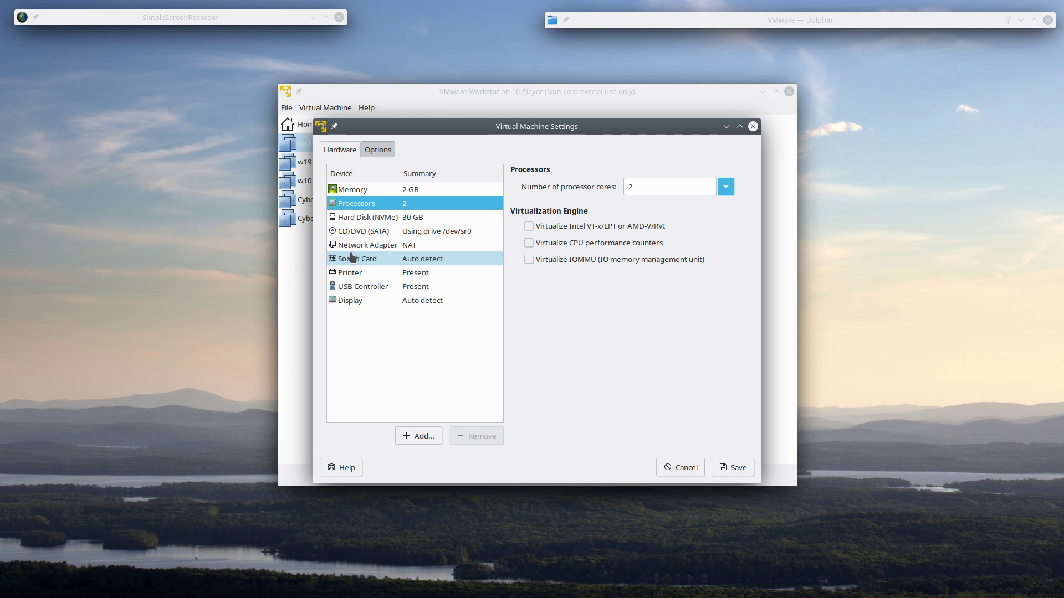
# - Point the CD/DVD drive to Rocky-8.5-x86_64-dvd1.iso and save the settings
pyautogui.click(354, 232)
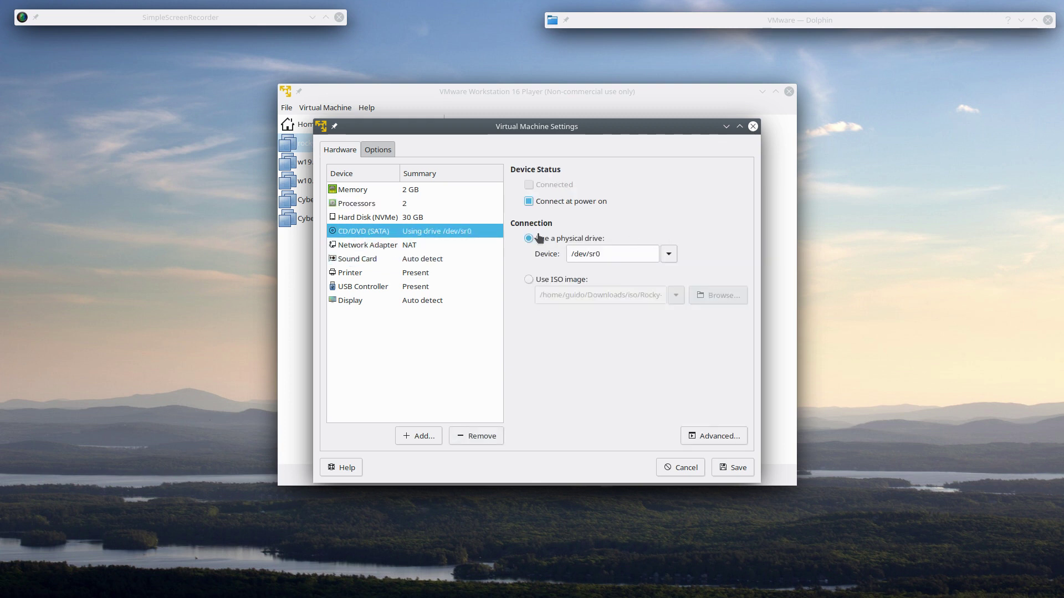
pyautogui.click(582, 283)
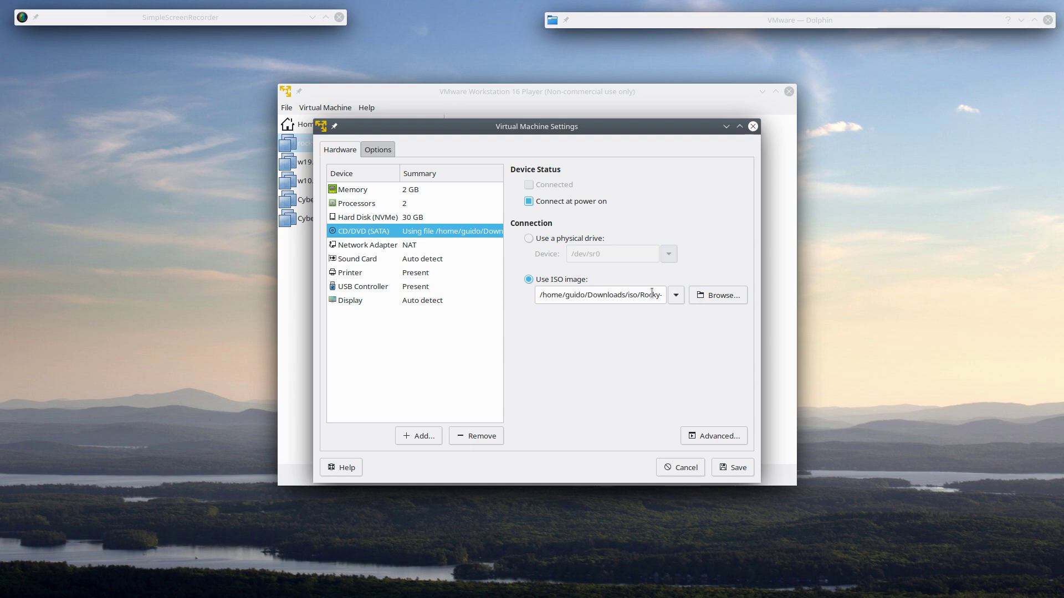
pyautogui.click(703, 300)
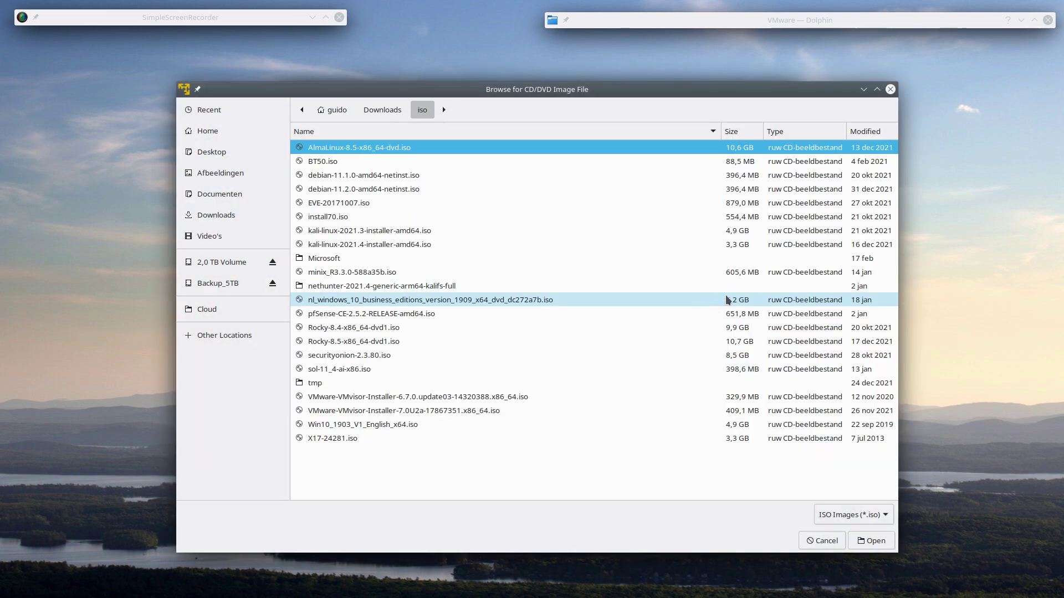
pyautogui.click(277, 266)
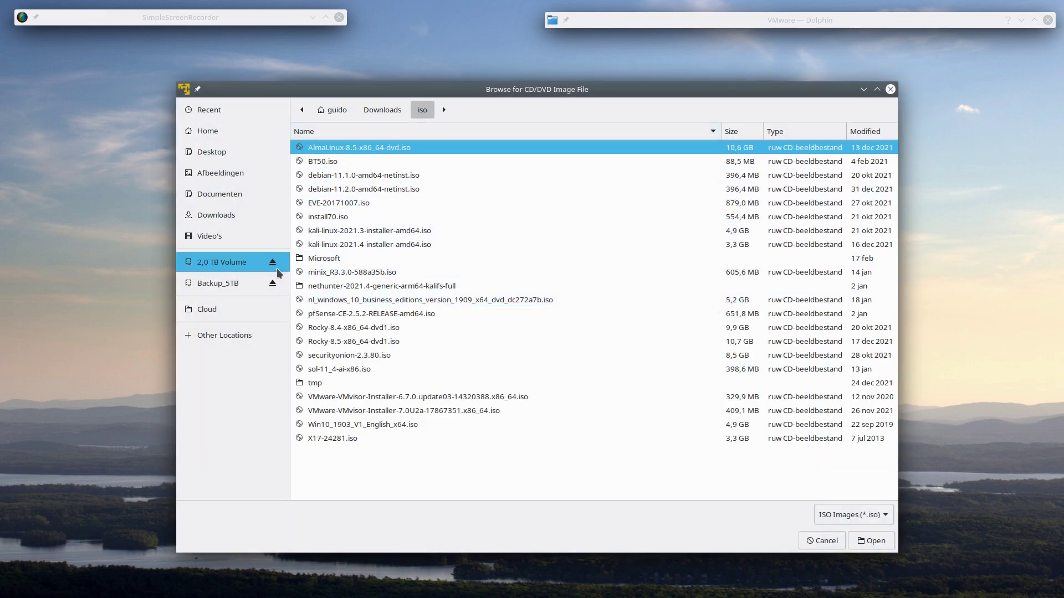
pyautogui.click(362, 343)
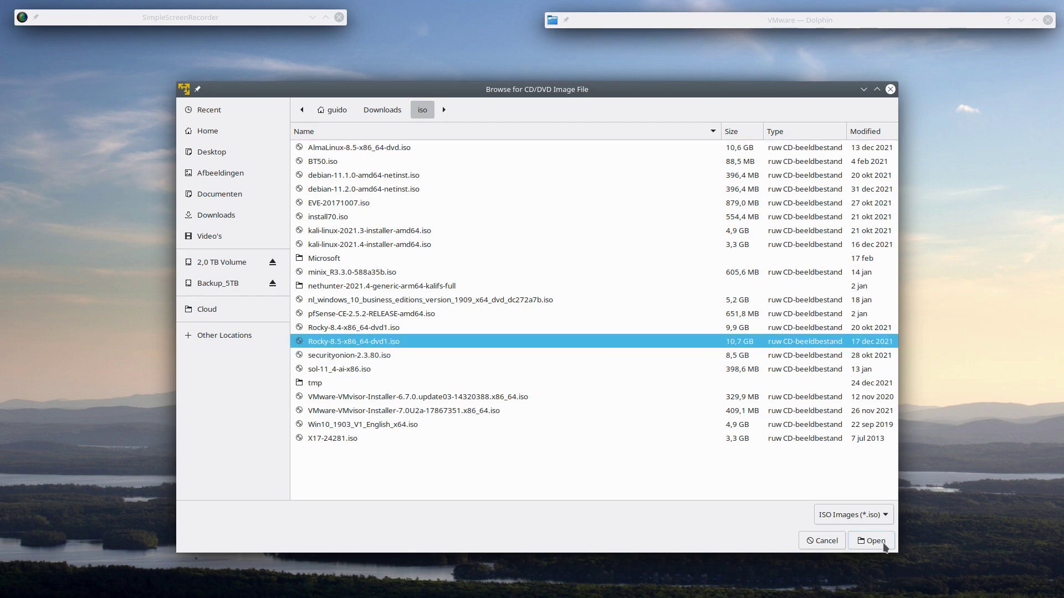
pyautogui.click(868, 541)
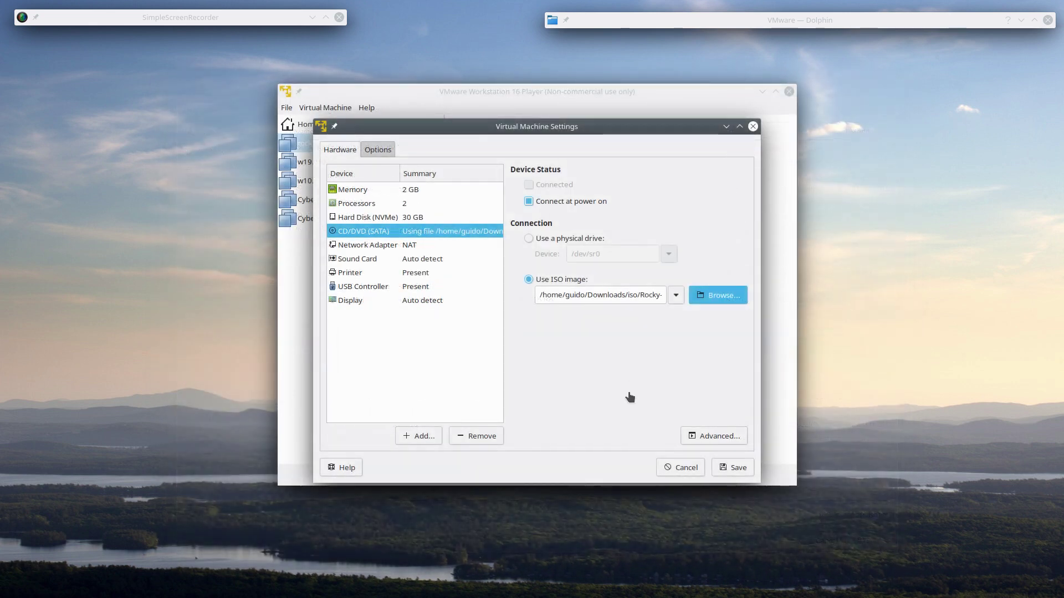
pyautogui.click(739, 467)
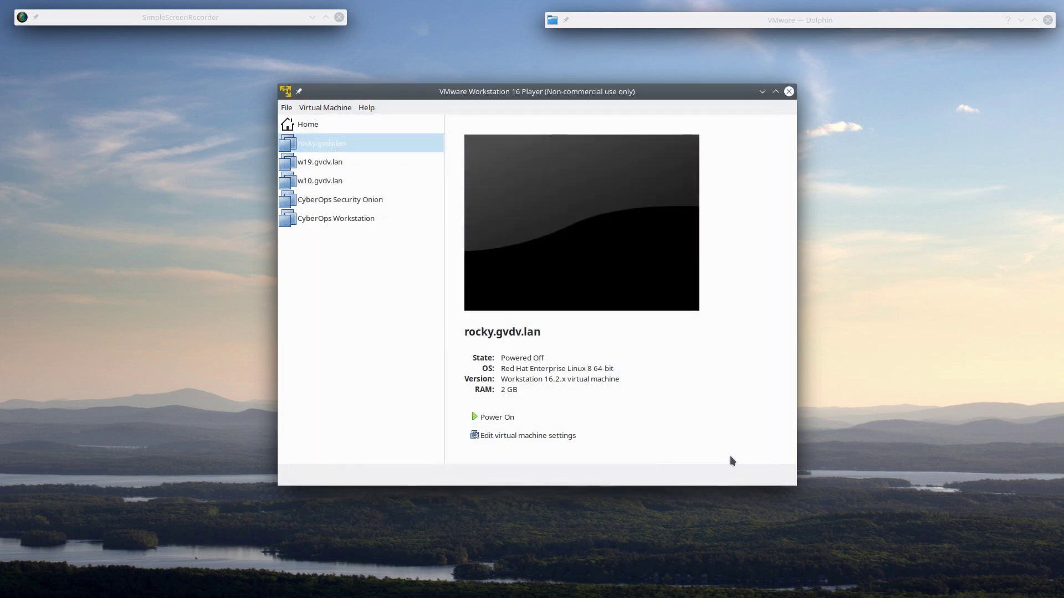
# - Power on rocky.gvdv.lan and boot 'Test this media & install Rocky Linux 8' from the boot menu
pyautogui.click(508, 418)
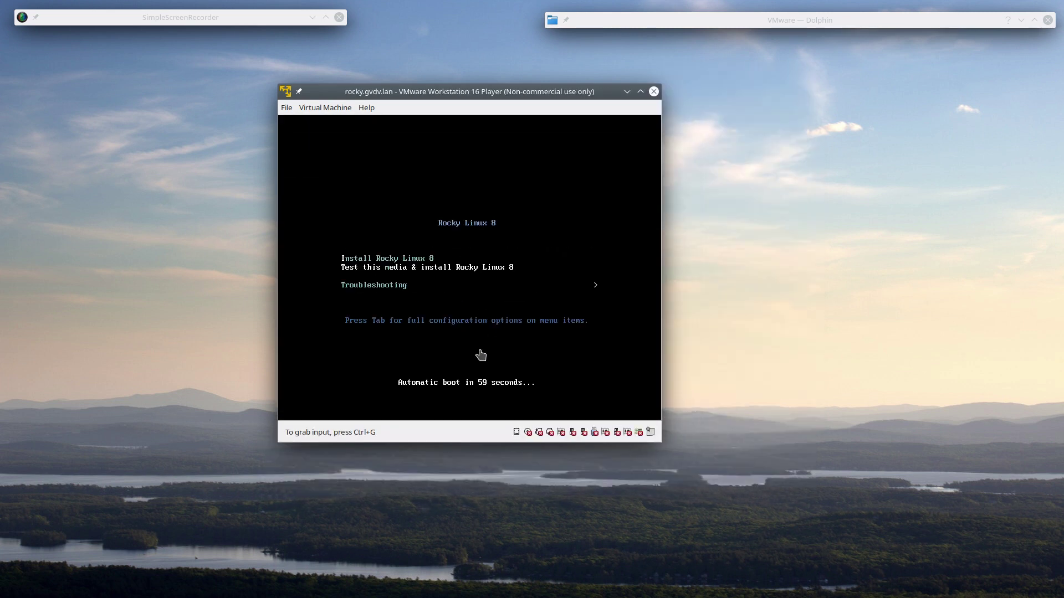
pyautogui.click(387, 361)
pyautogui.press('Down')
pyautogui.press('Up')
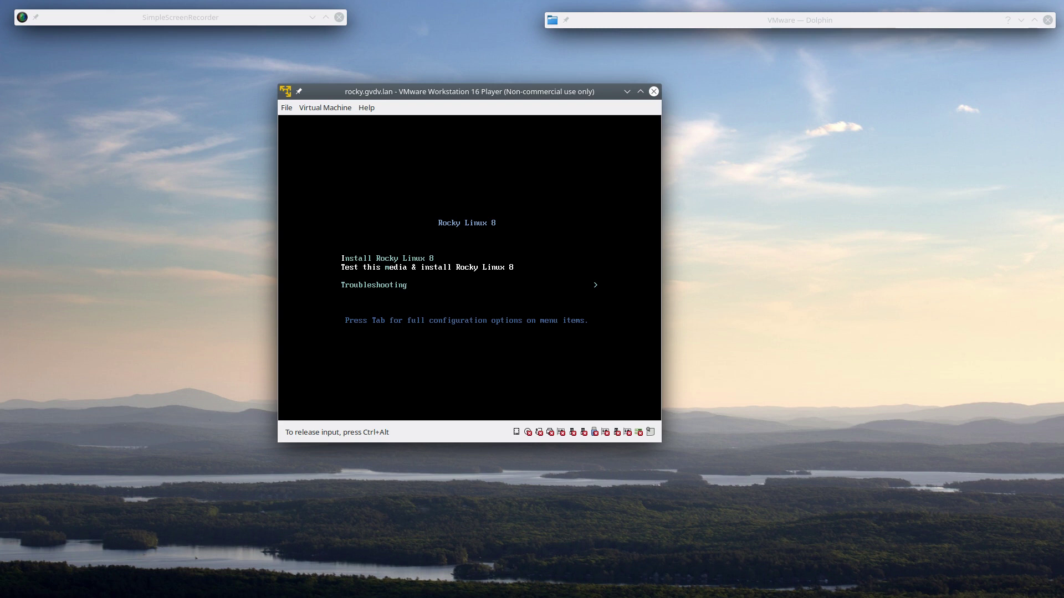
pyautogui.press('Up')
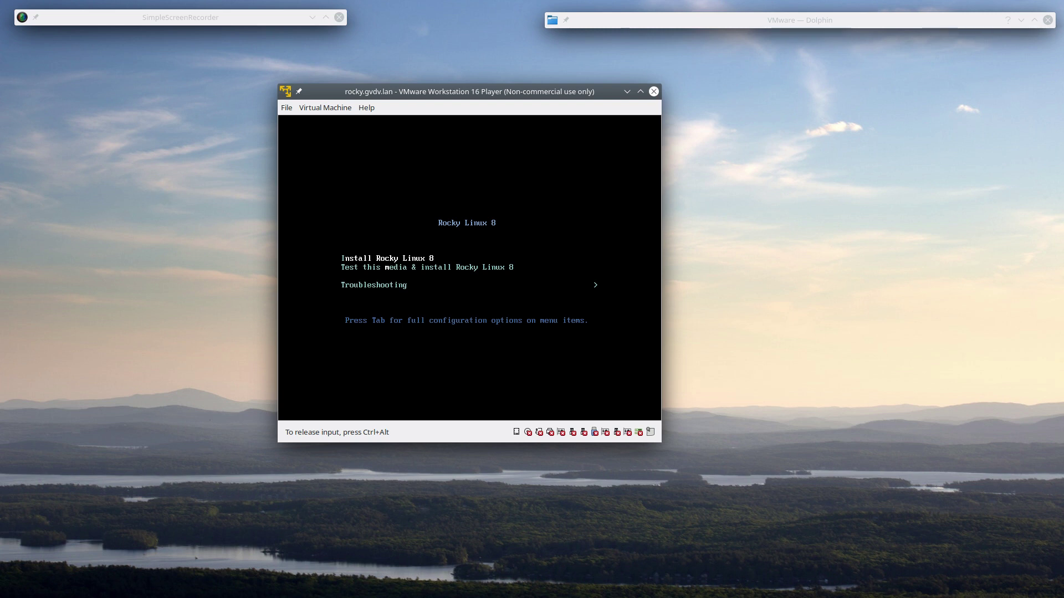
pyautogui.press('Down')
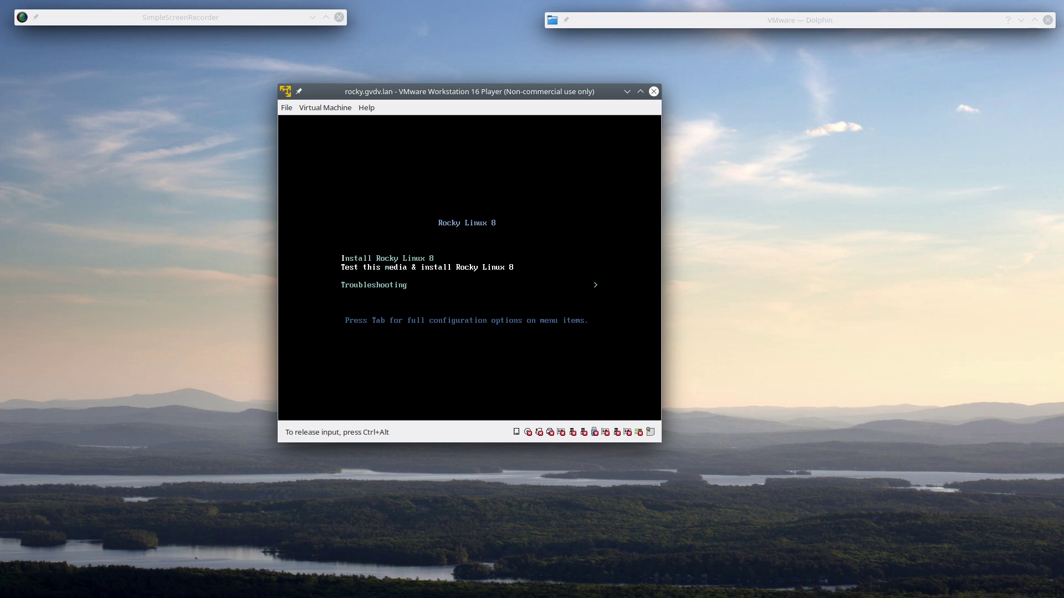
pyautogui.press('Down')
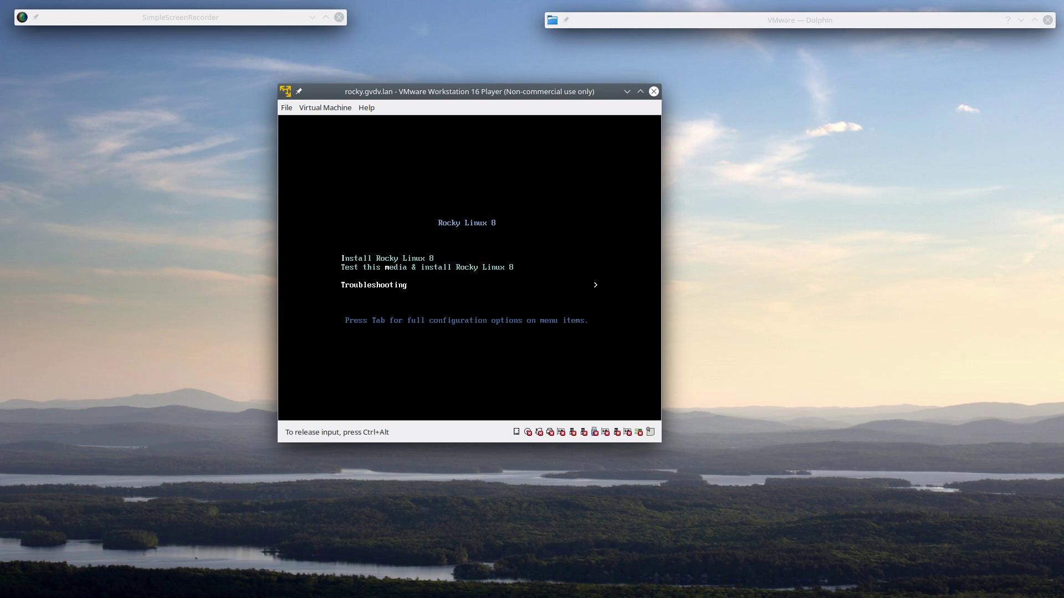
pyautogui.press('Up')
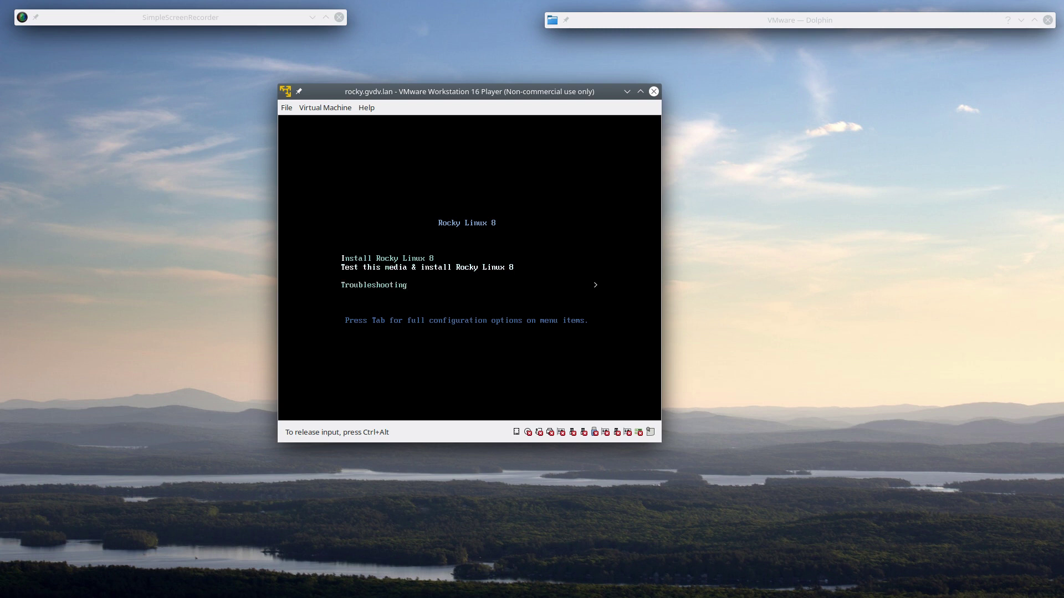
pyautogui.press('Return')
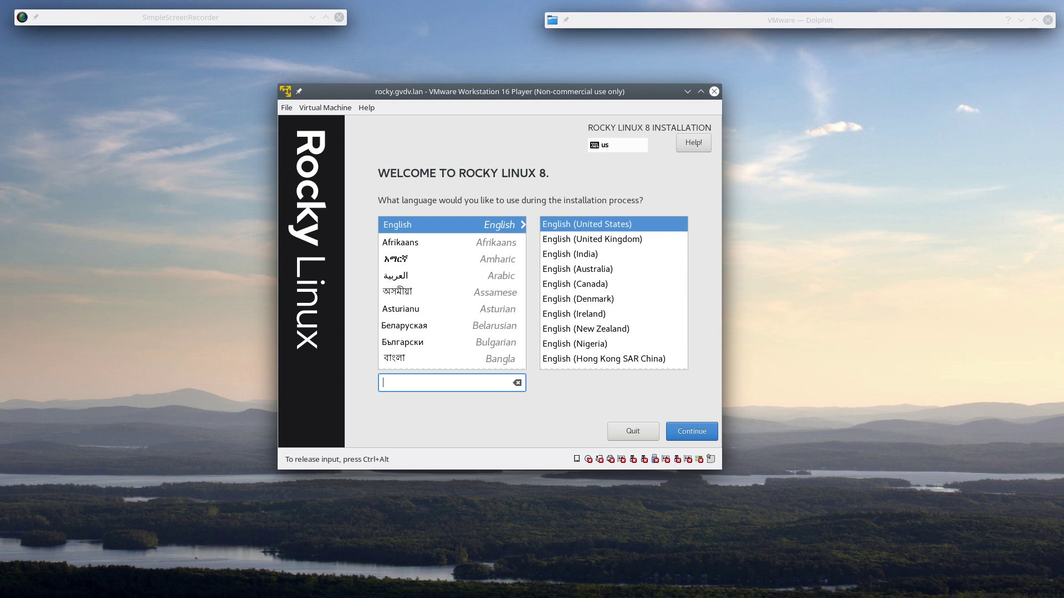
pyautogui.hotkey('ctrl', 'alt', 'F2')
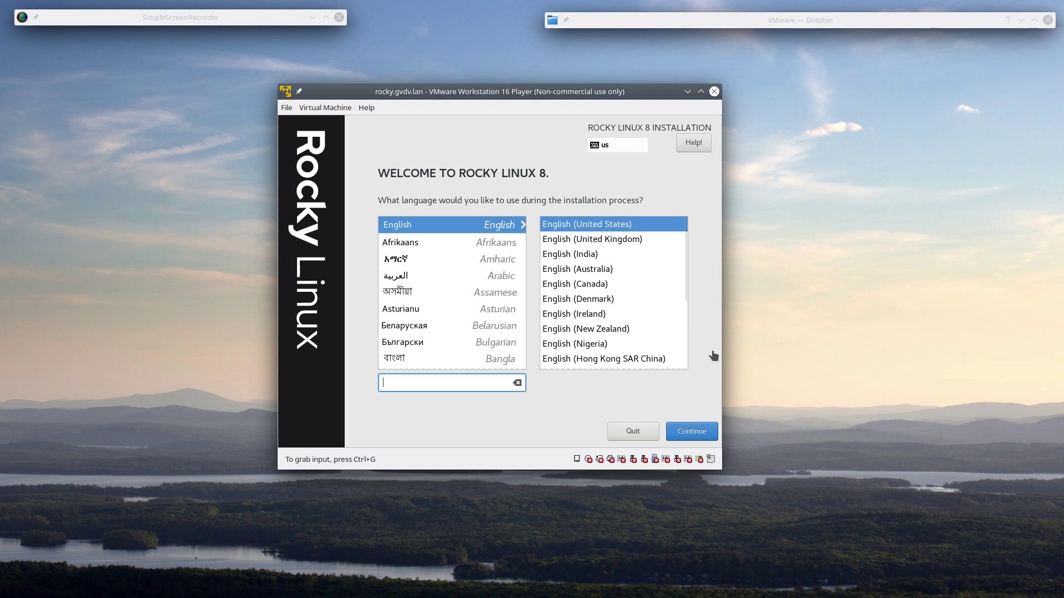
# - Continue with English (United States) and review the Installation Summary items
pyautogui.click(696, 432)
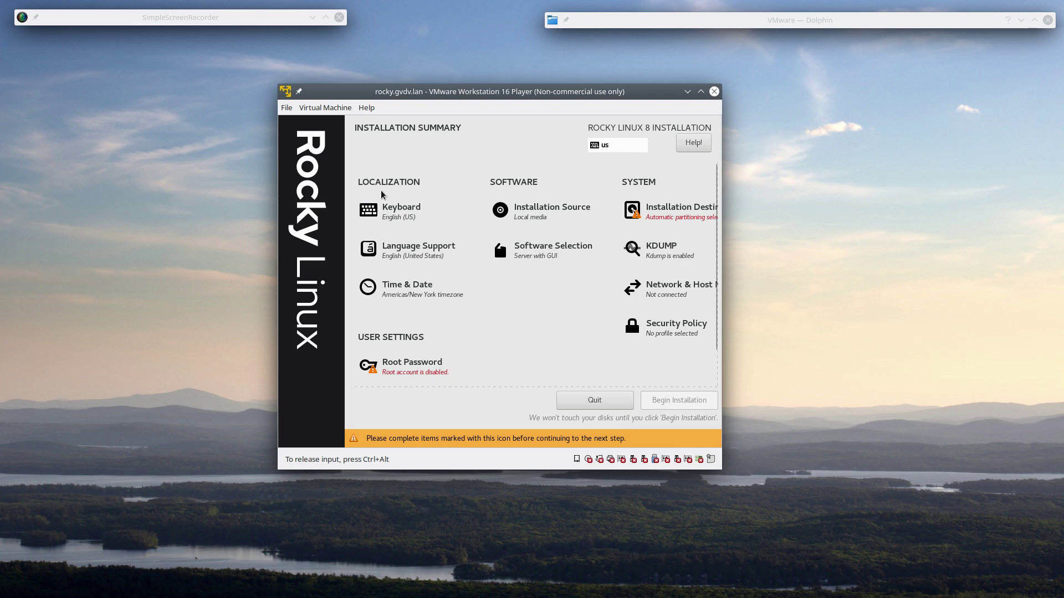
pyautogui.scroll(-2, 499, 334)
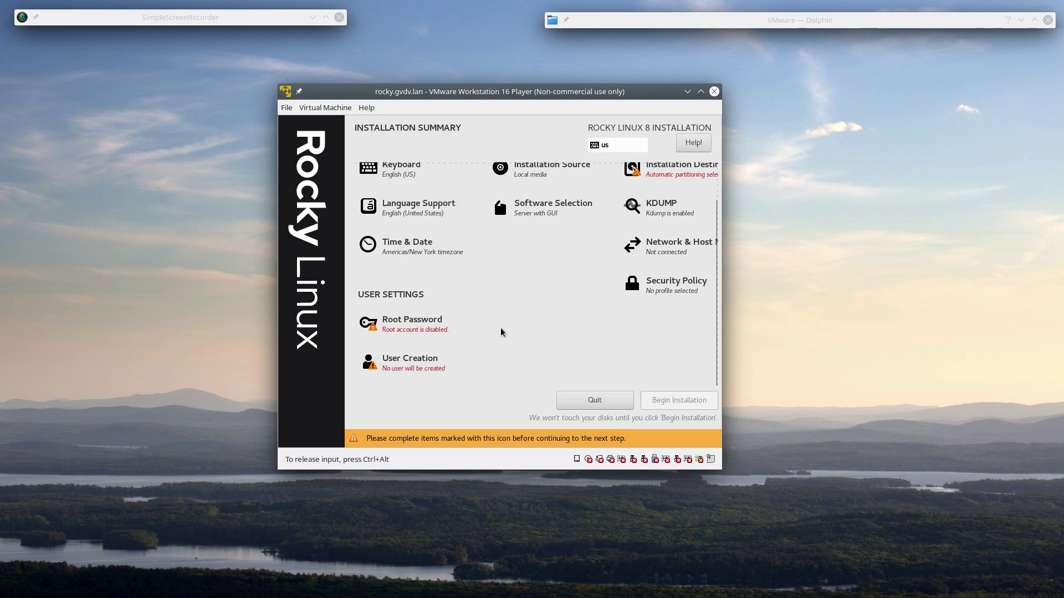
pyautogui.scroll(2, 501, 332)
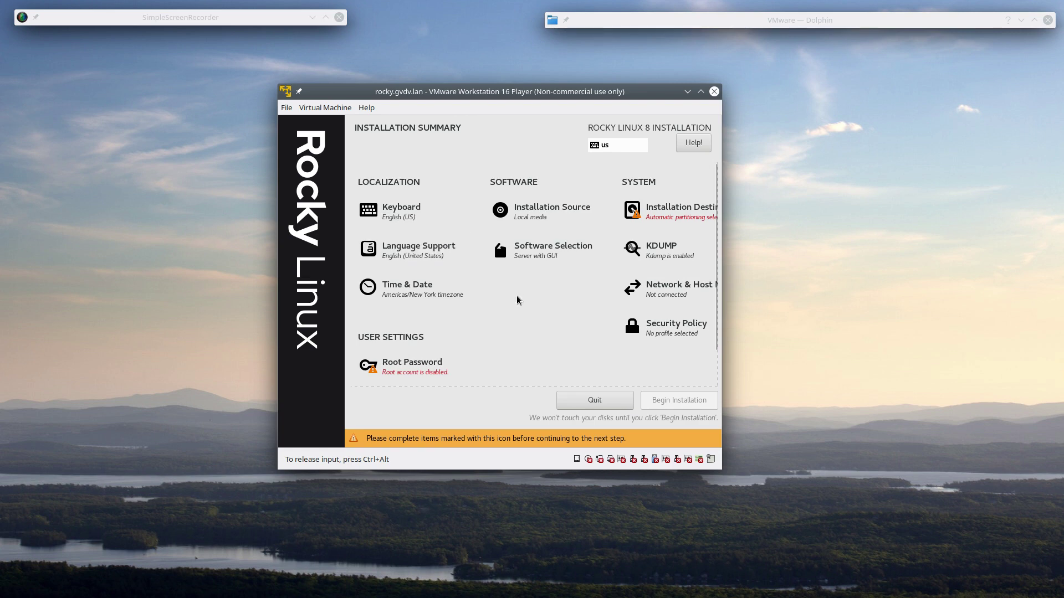
# - Add the Dutch; Flemish (Belgian) keyboard layout and remove English (US)
pyautogui.click(404, 216)
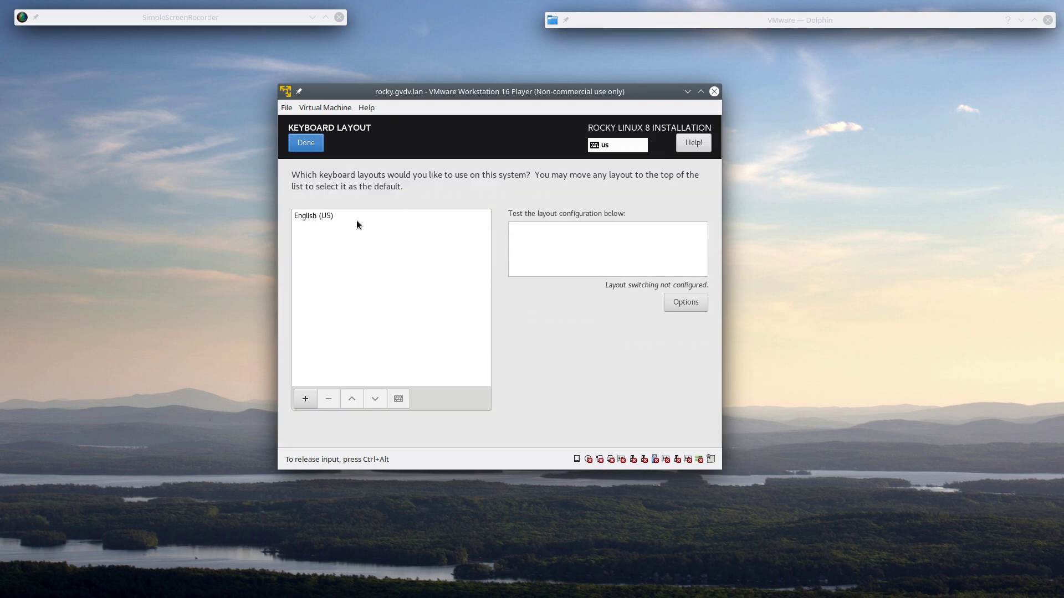
pyautogui.click(305, 399)
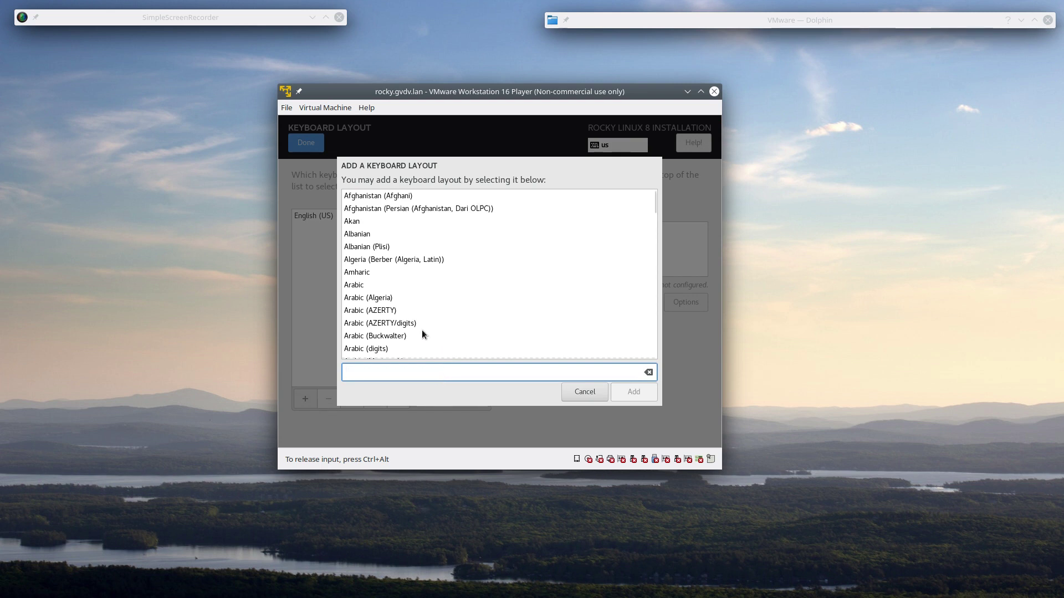
pyautogui.scroll(-15, 464, 319)
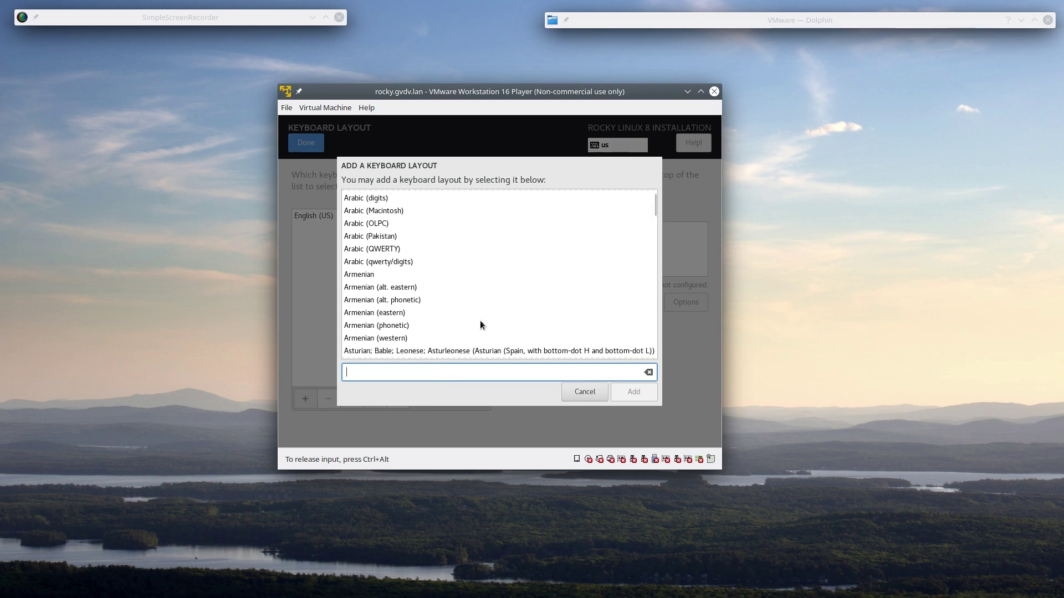
pyautogui.scroll(-12, 489, 310)
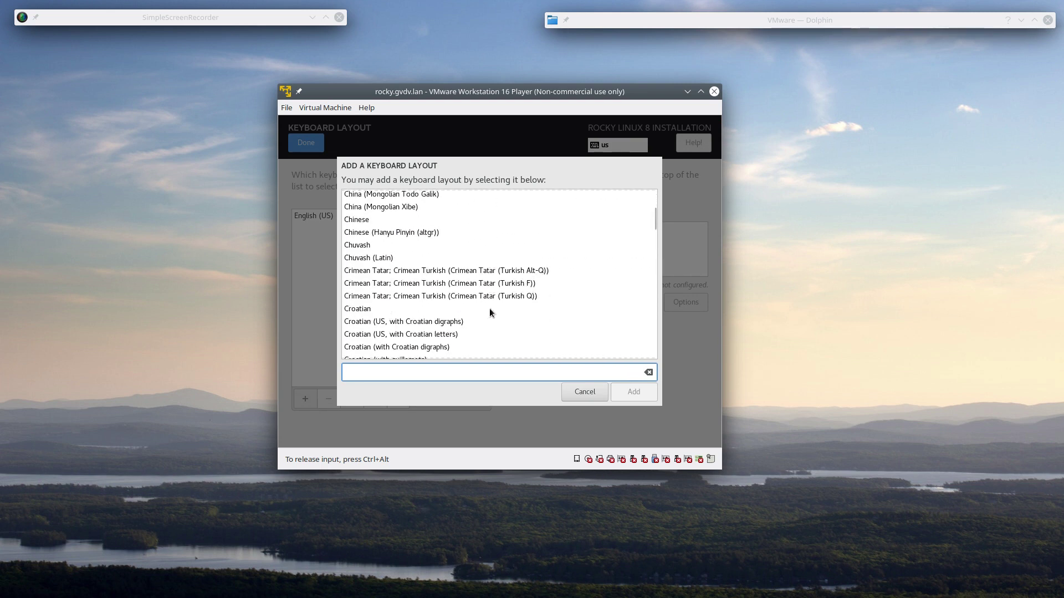
pyautogui.scroll(-3, 511, 301)
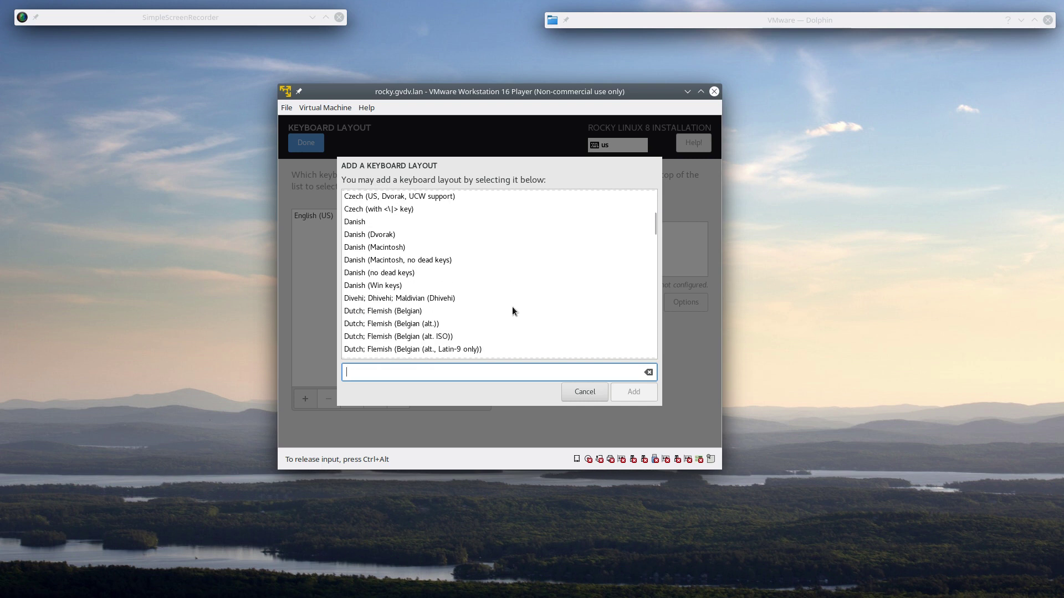
pyautogui.click(399, 313)
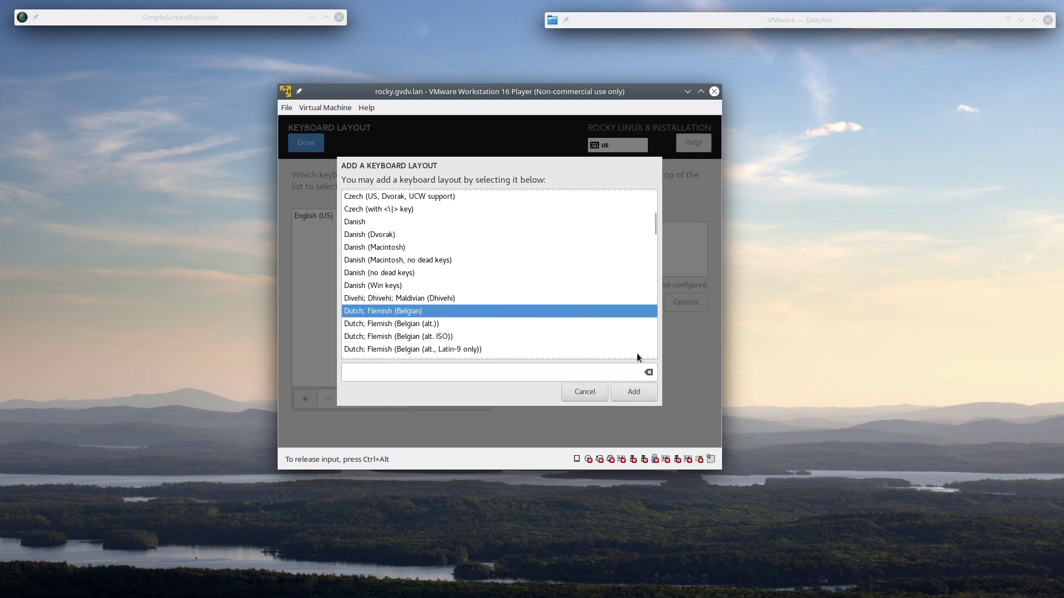
pyautogui.click(634, 393)
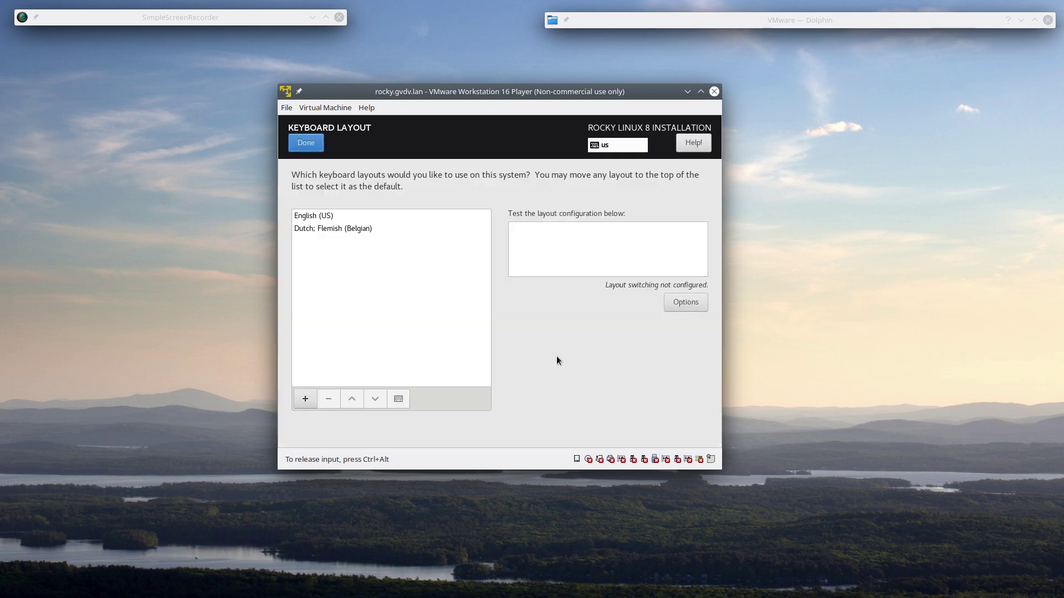
pyautogui.click(307, 217)
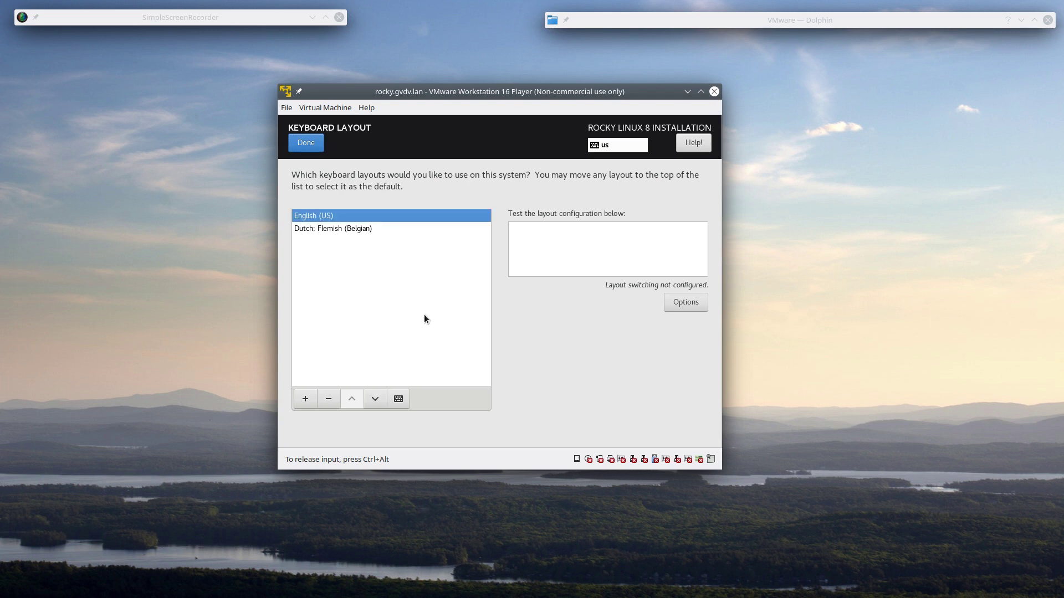
pyautogui.click(332, 402)
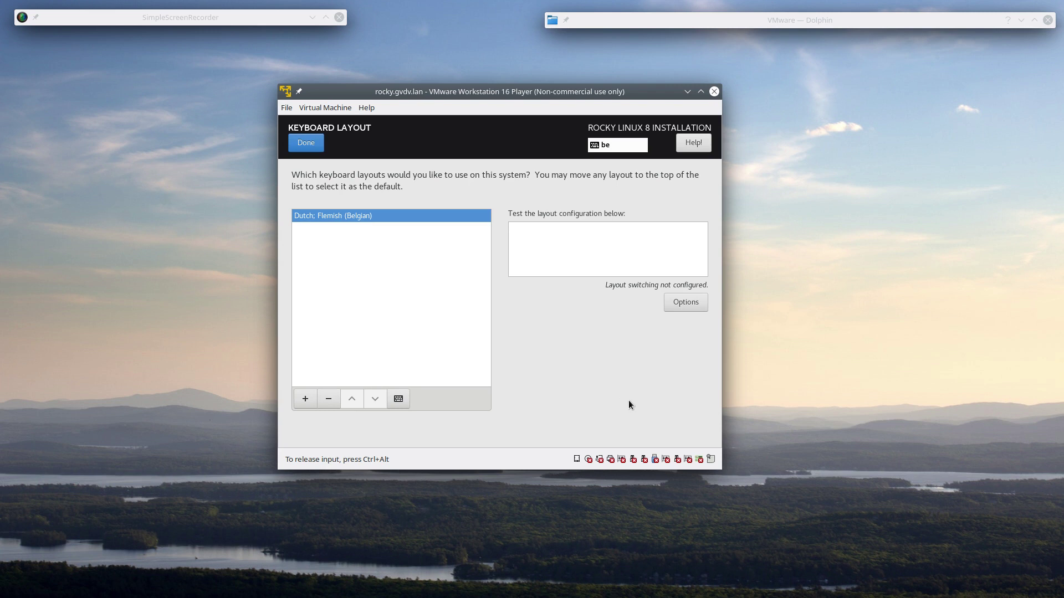
pyautogui.click(314, 145)
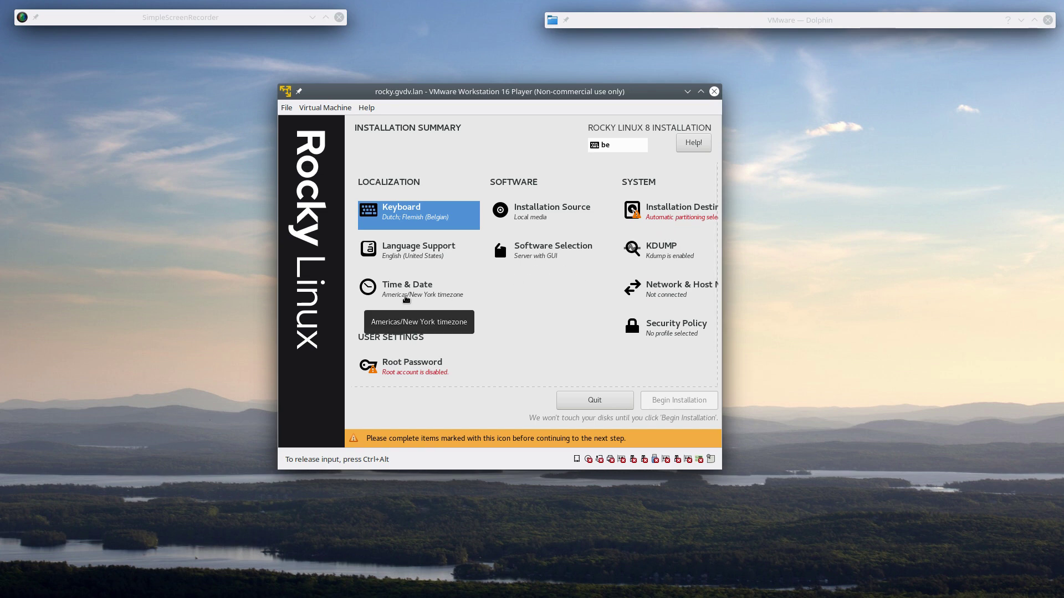
# - Set the time zone to Europe/Brussels with network time left off
pyautogui.click(406, 300)
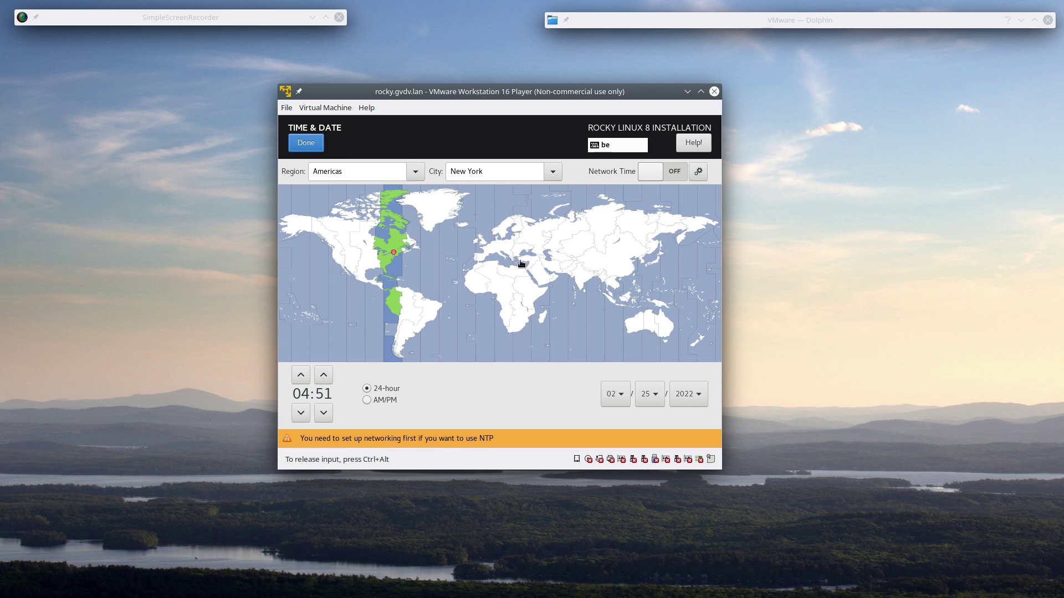
pyautogui.click(491, 249)
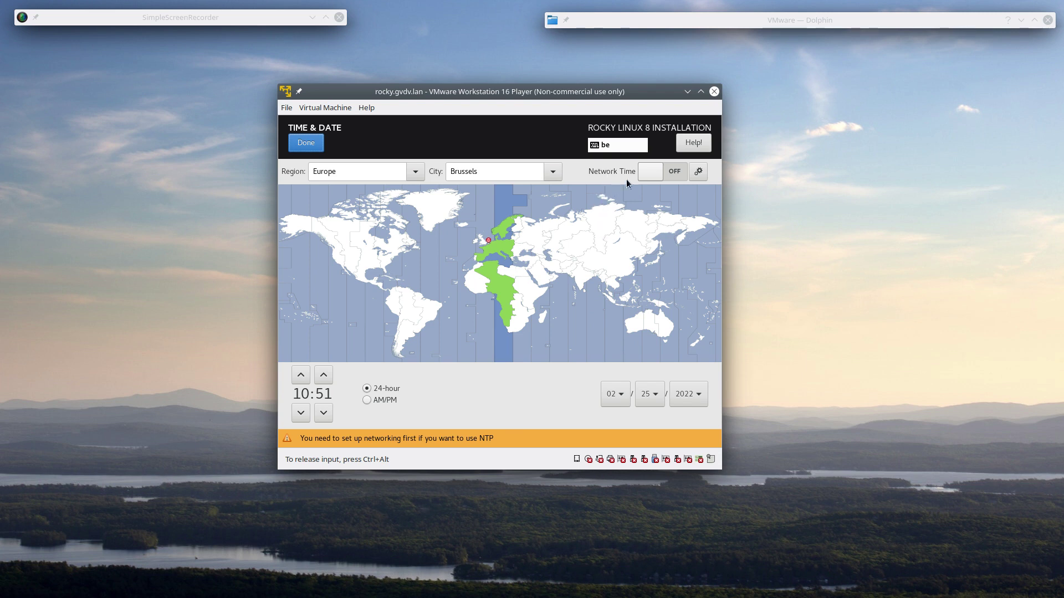
pyautogui.click(674, 172)
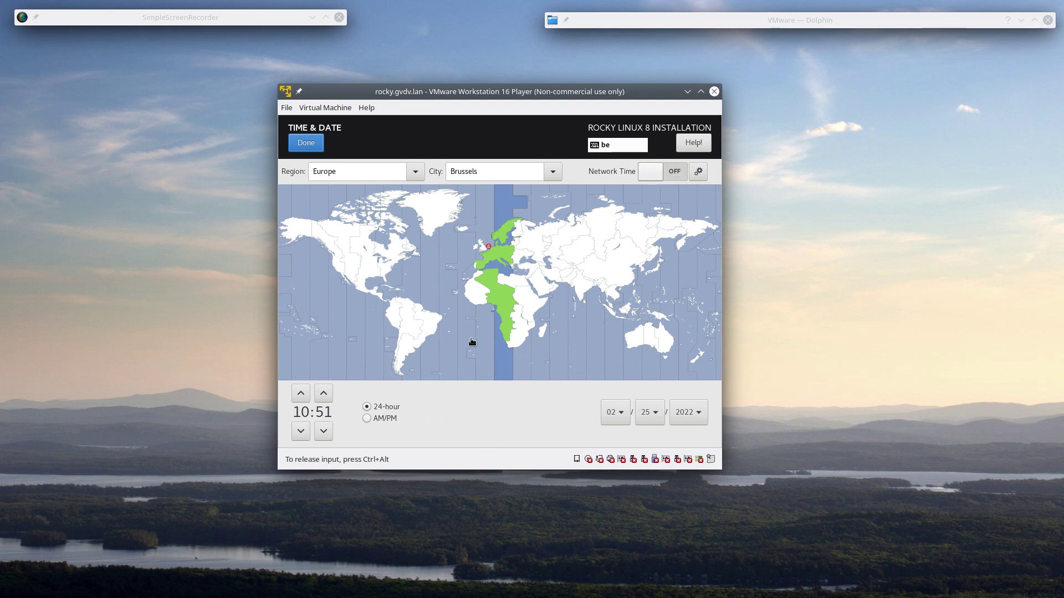
pyautogui.click(302, 151)
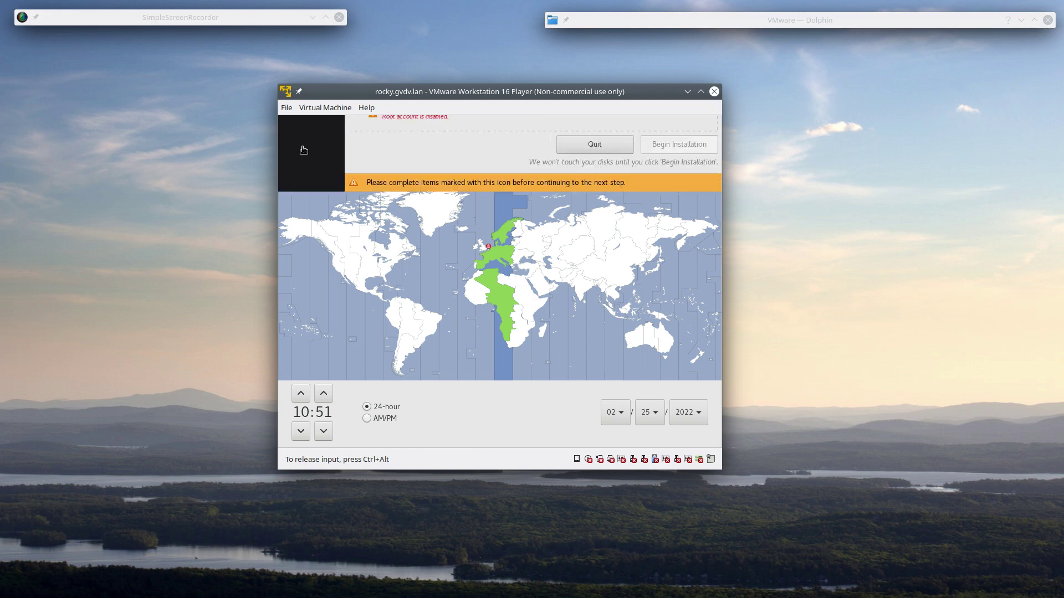
# - Switch on Ethernet ens160 and apply the host name rocky.gvdv.lan
pyautogui.click(691, 291)
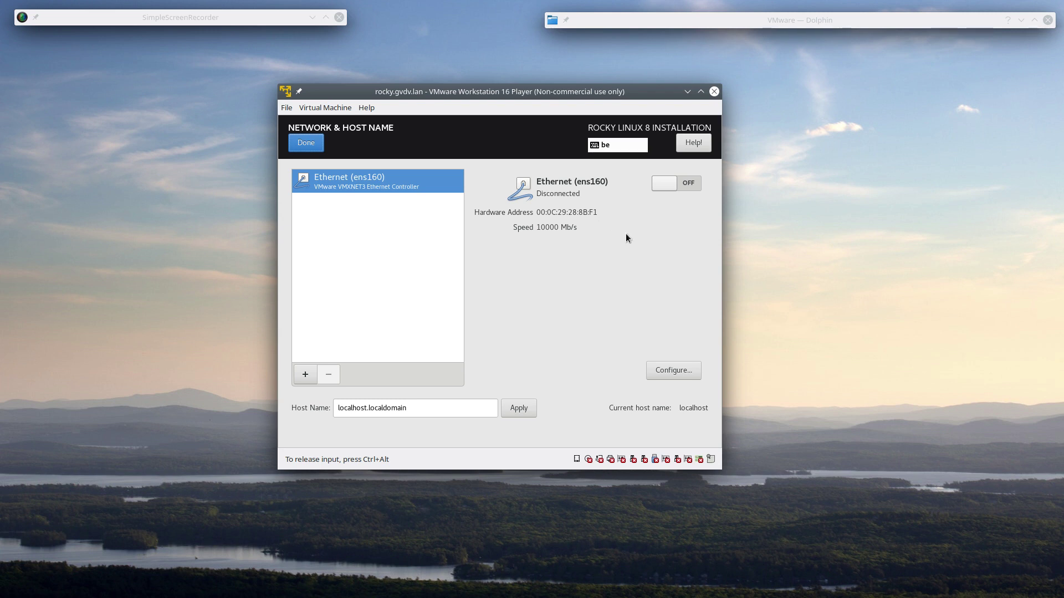
pyautogui.click(691, 183)
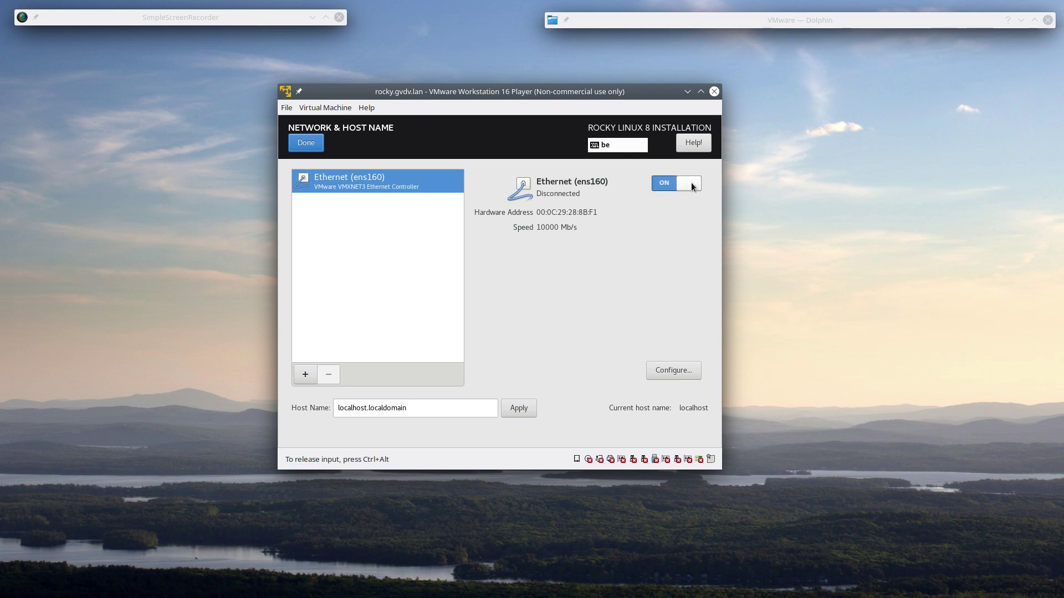
pyautogui.click(431, 410)
pyautogui.hotkey('ctrl', 'a')
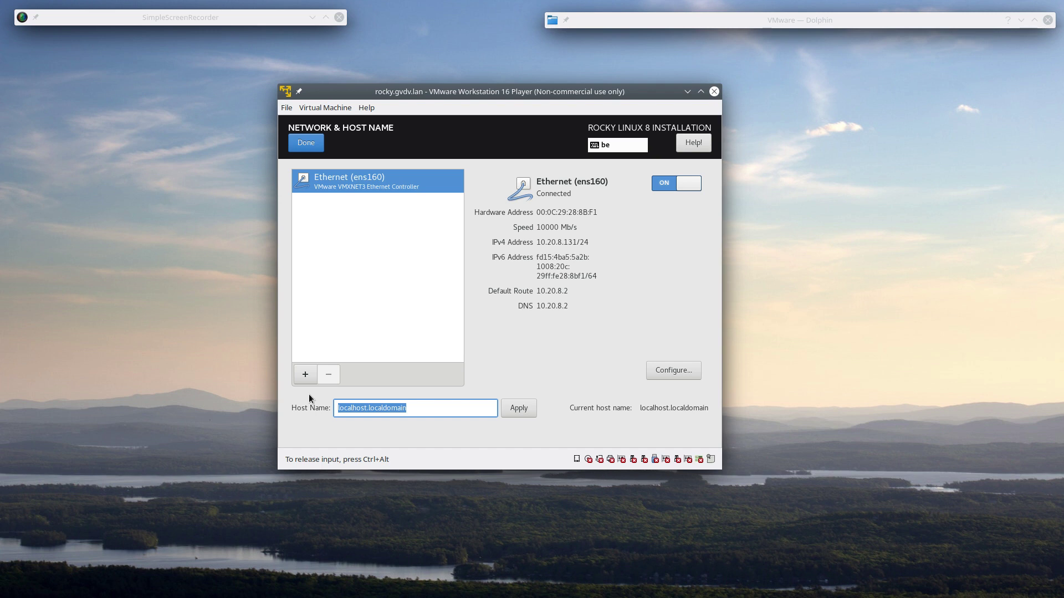
pyautogui.write('rock')
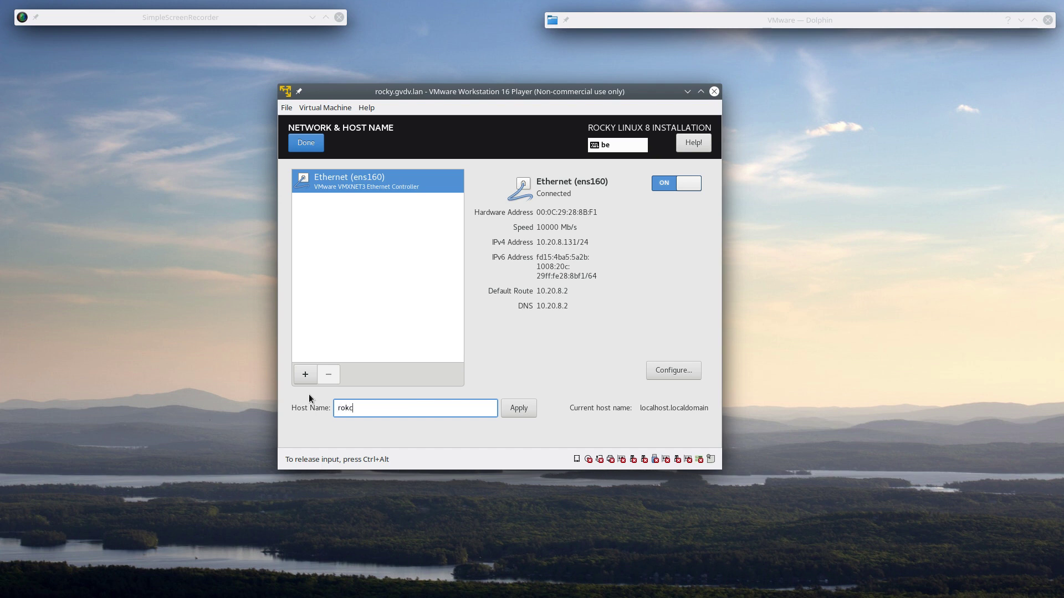
pyautogui.press('BackSpace')
pyautogui.press('BackSpace')
pyautogui.press('BackSpace')
pyautogui.write('oc')
pyautogui.press('BackSpace')
pyautogui.press('BackSpace')
pyautogui.write('ocky.gvdv.lan')
pyautogui.click(518, 408)
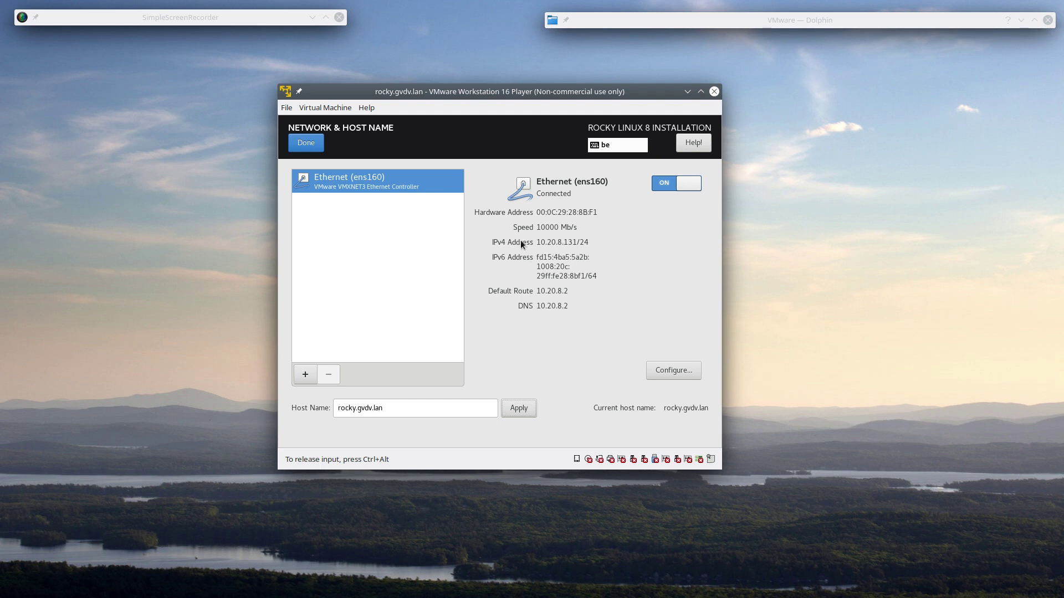
pyautogui.click(669, 370)
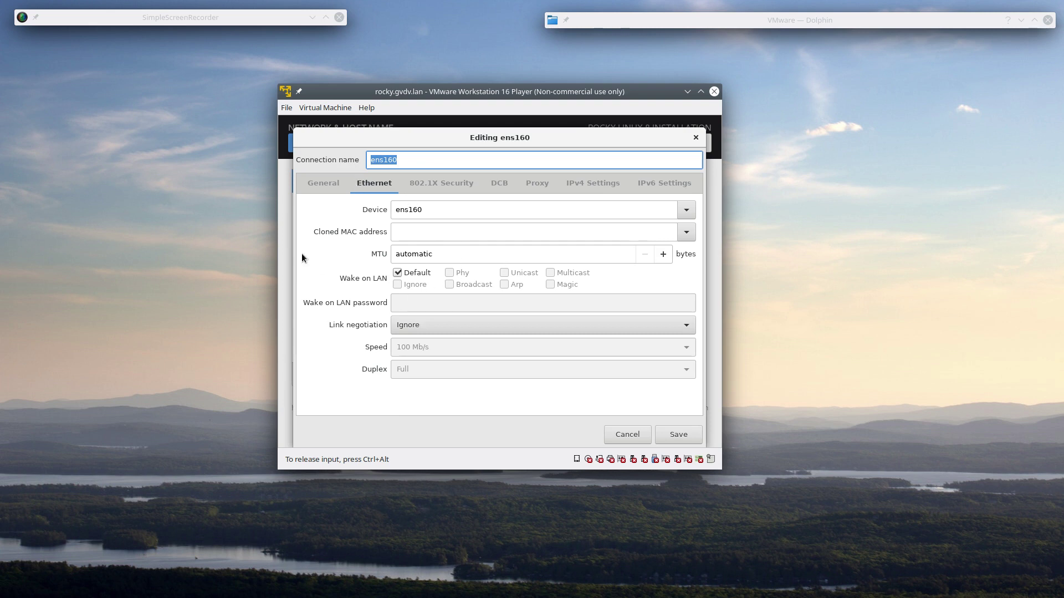
pyautogui.click(436, 184)
pyautogui.click(333, 184)
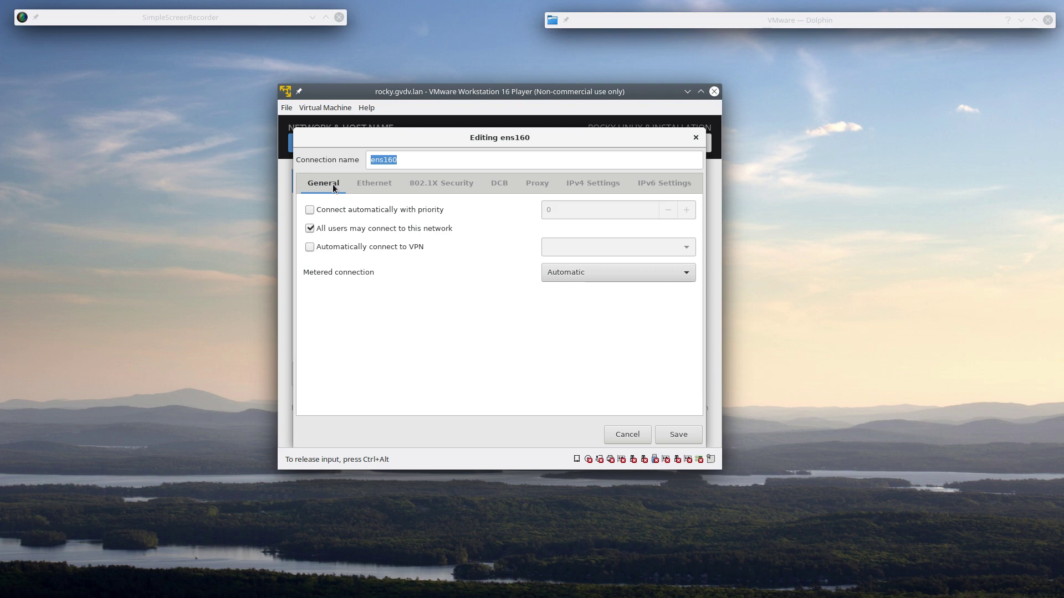
pyautogui.click(499, 186)
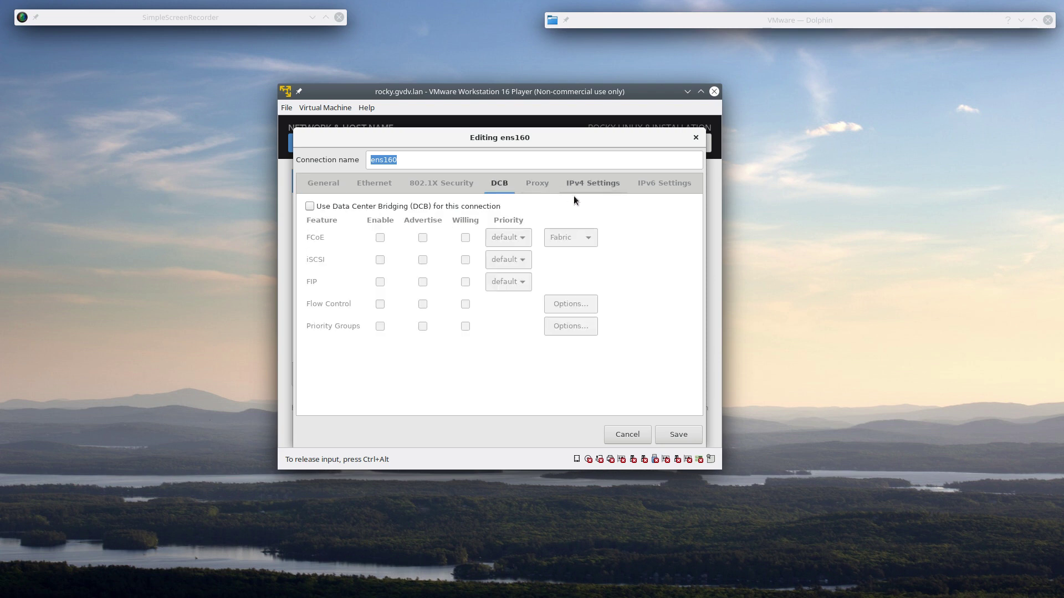
pyautogui.click(540, 192)
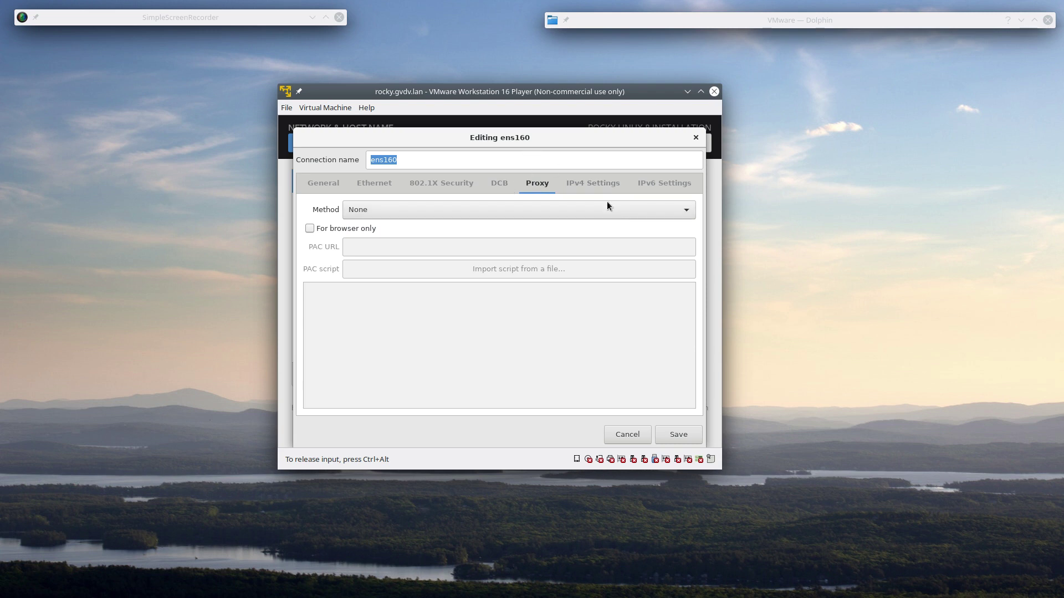
pyautogui.click(589, 186)
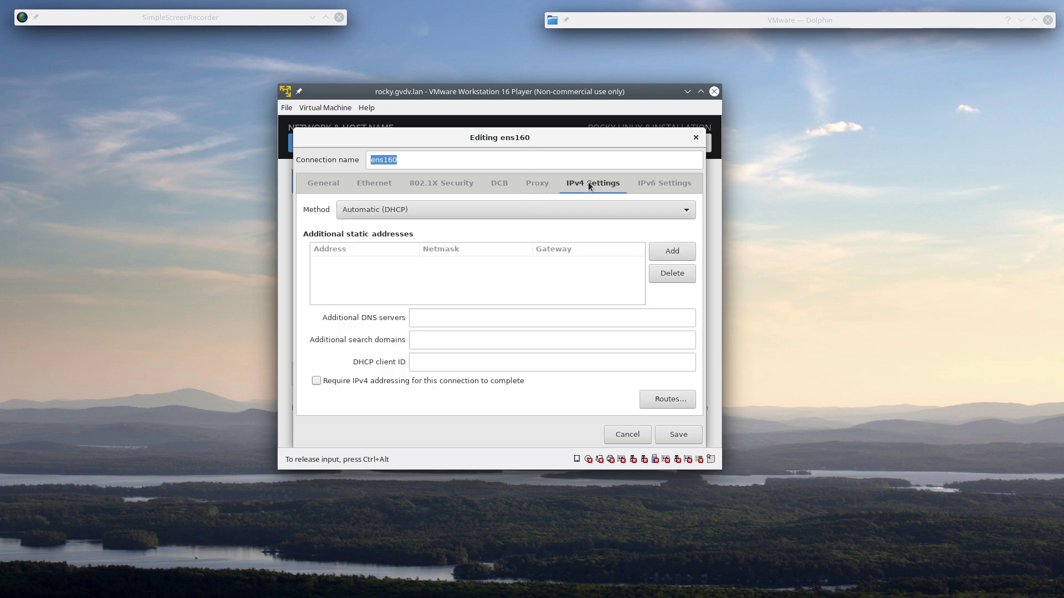
pyautogui.click(667, 188)
pyautogui.click(406, 211)
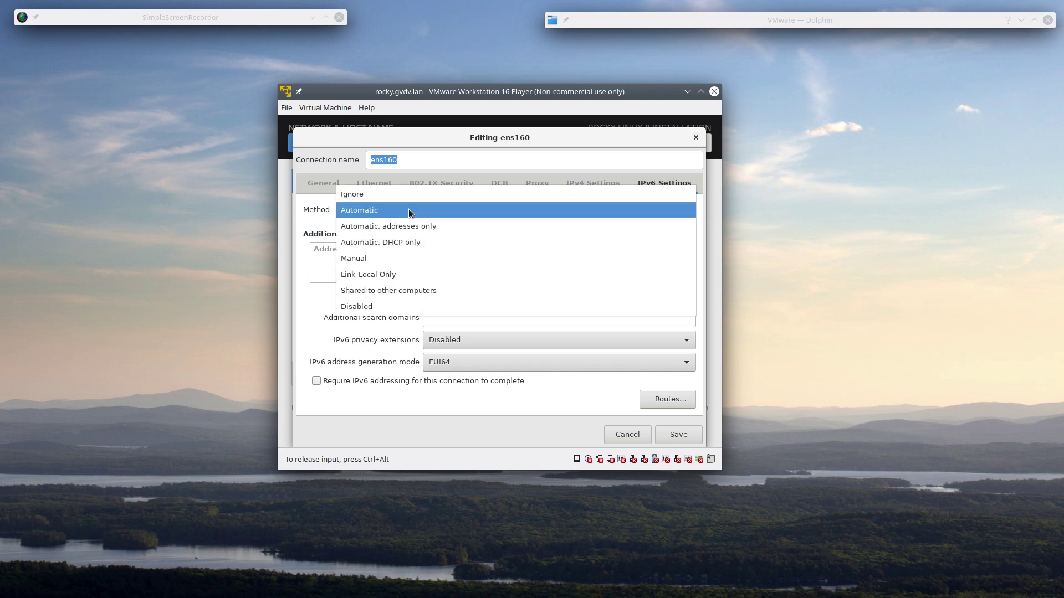
pyautogui.click(409, 211)
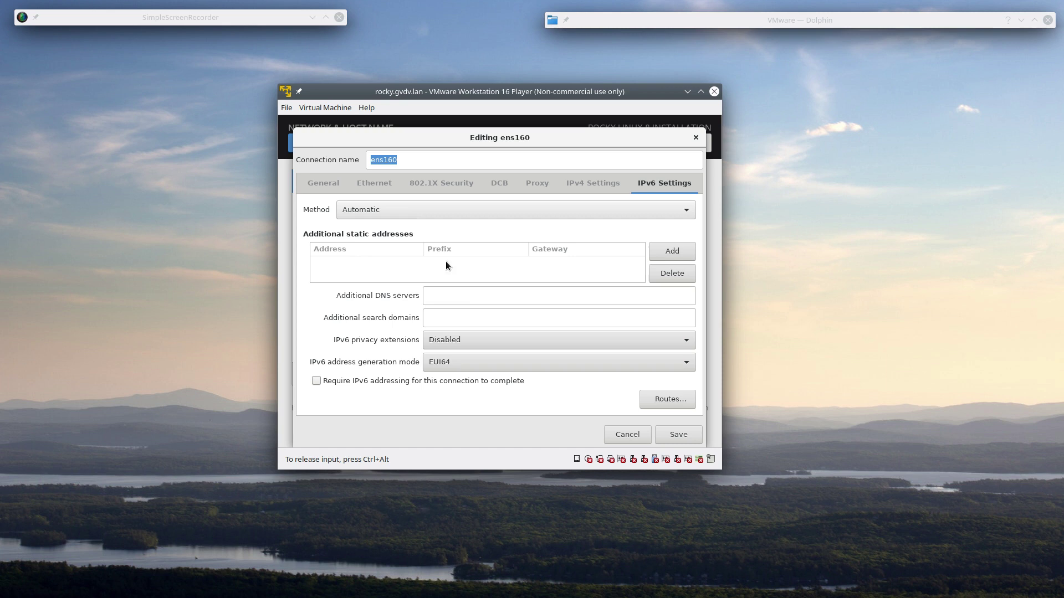
pyautogui.click(465, 365)
pyautogui.click(465, 364)
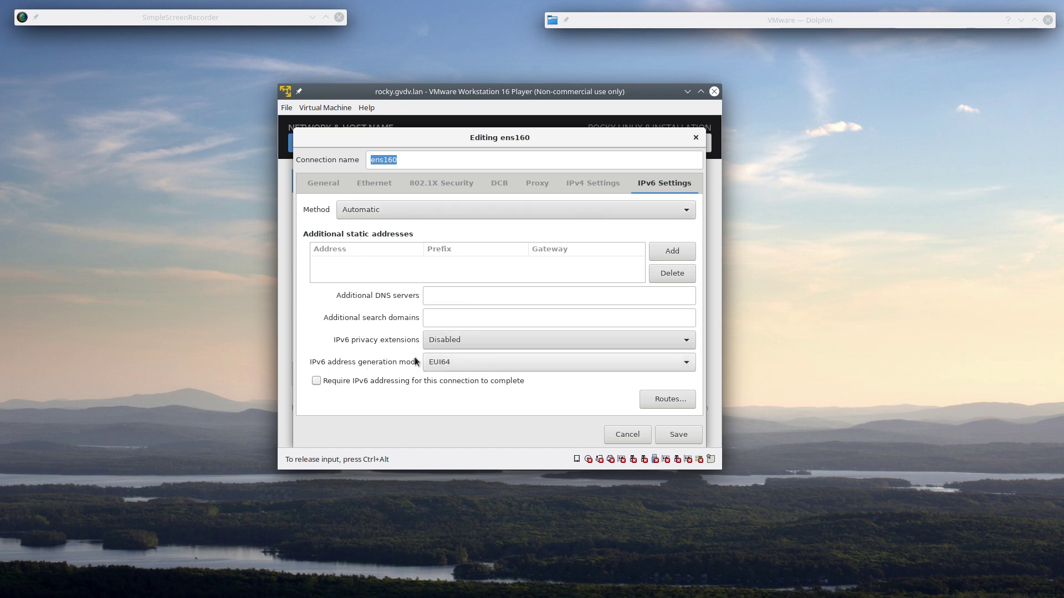
pyautogui.click(471, 342)
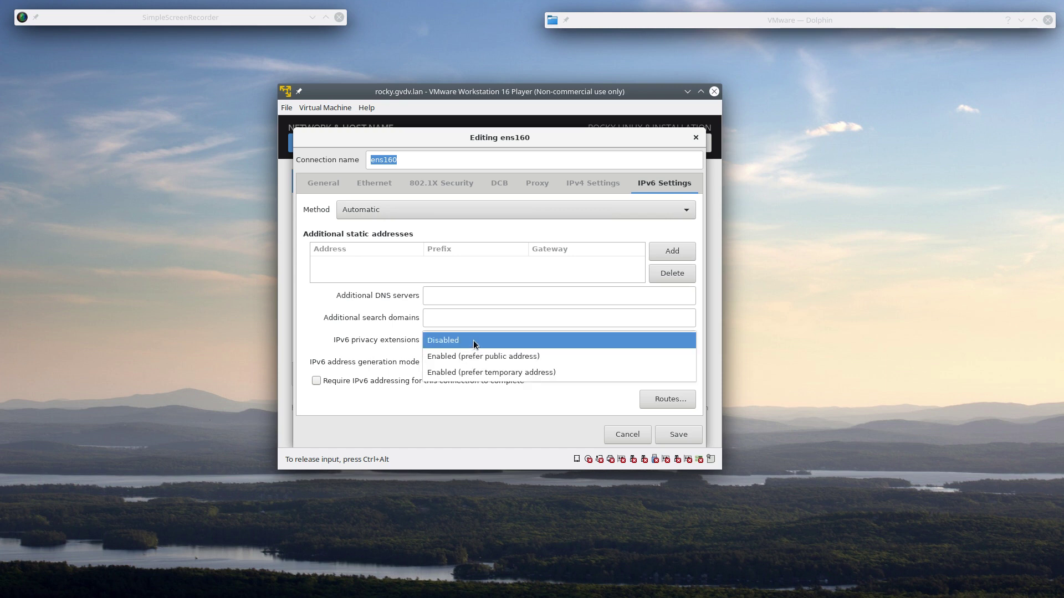
pyautogui.click(473, 340)
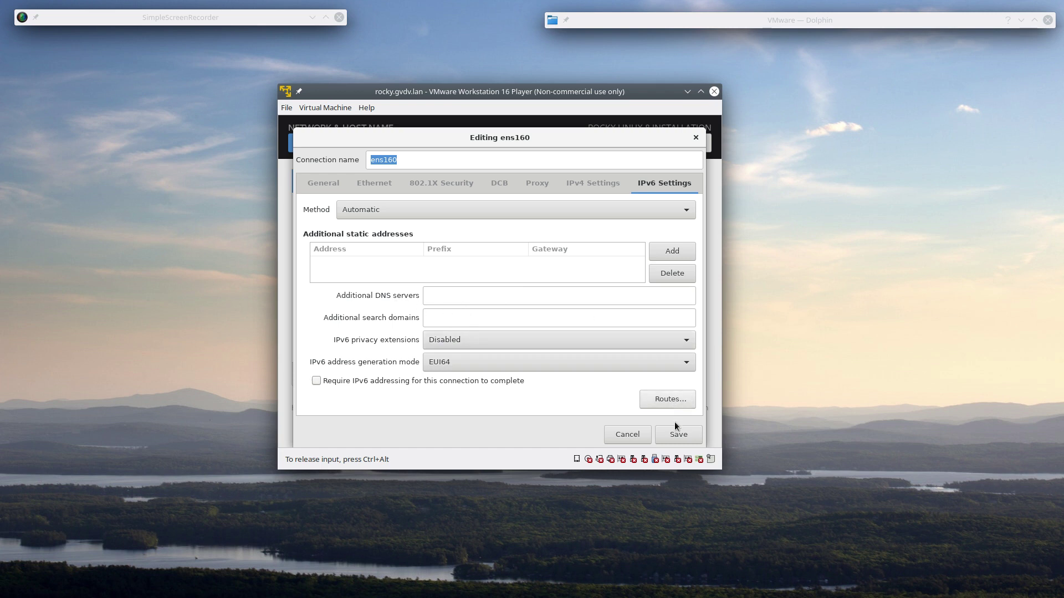
pyautogui.click(632, 435)
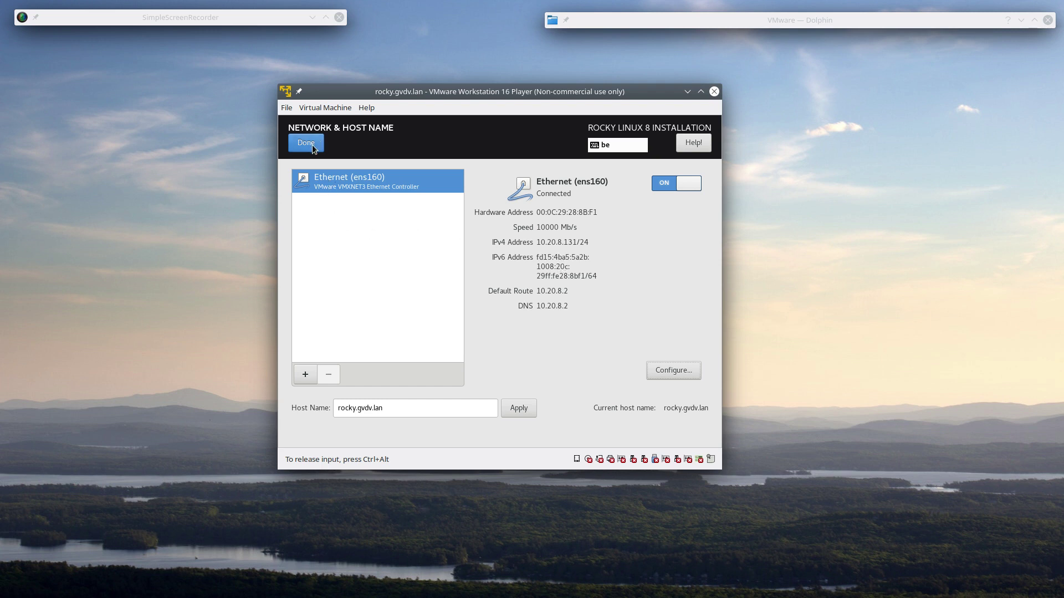
pyautogui.click(664, 370)
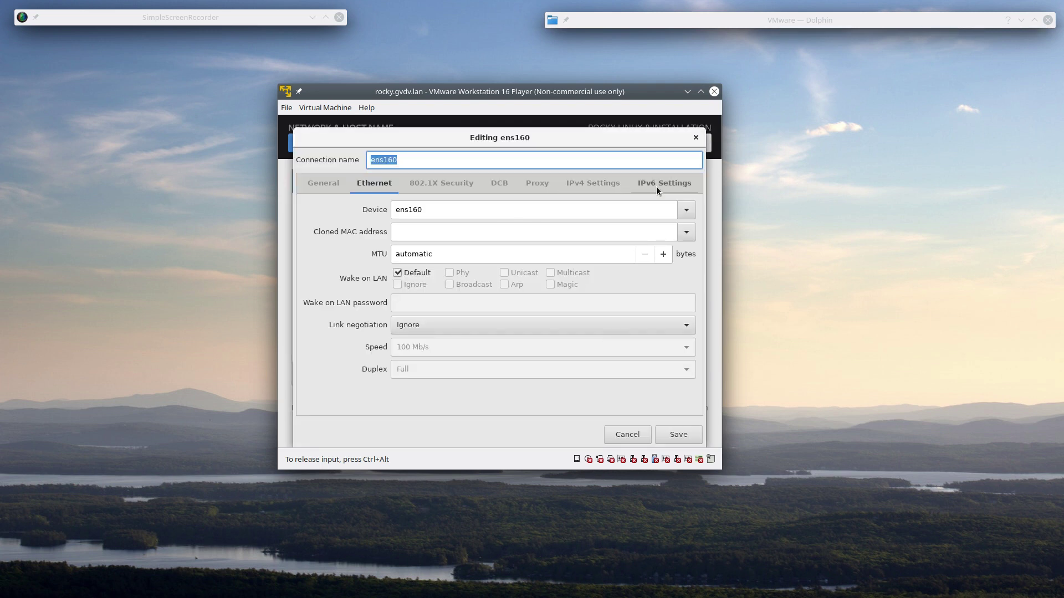
pyautogui.click(657, 187)
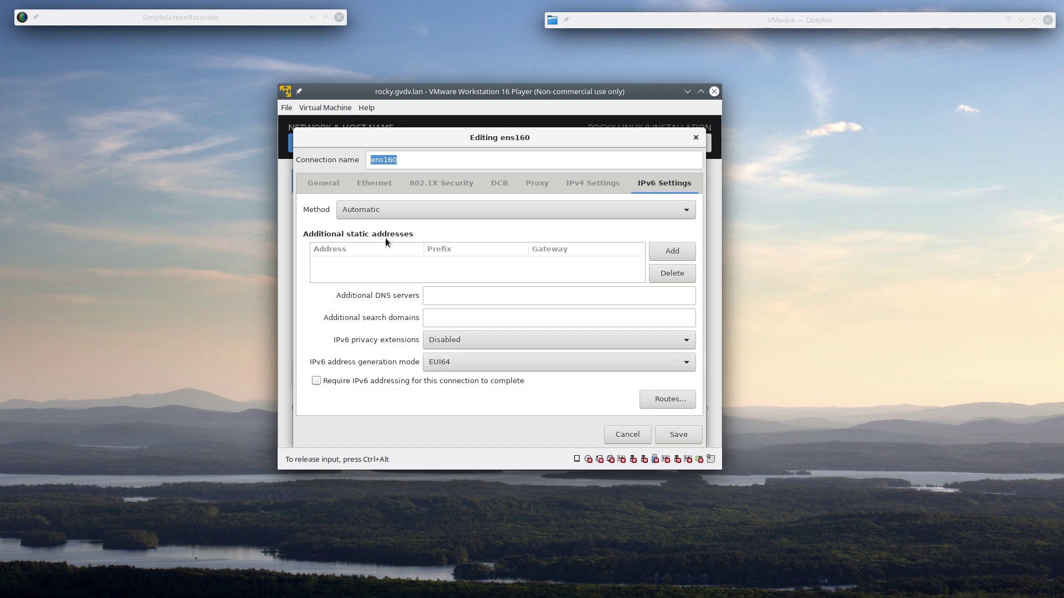
pyautogui.click(671, 253)
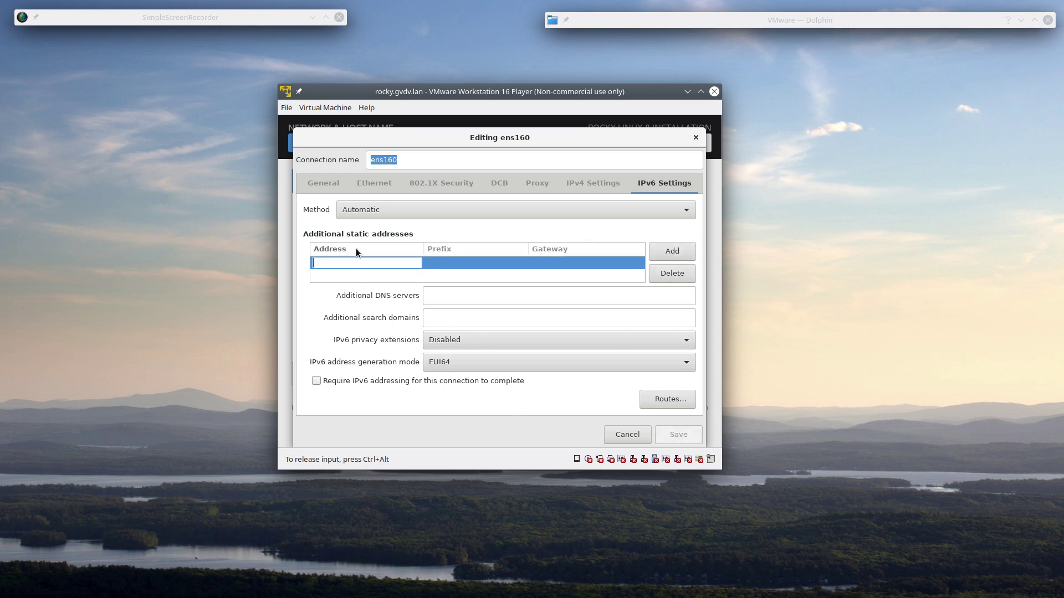
pyautogui.click(504, 214)
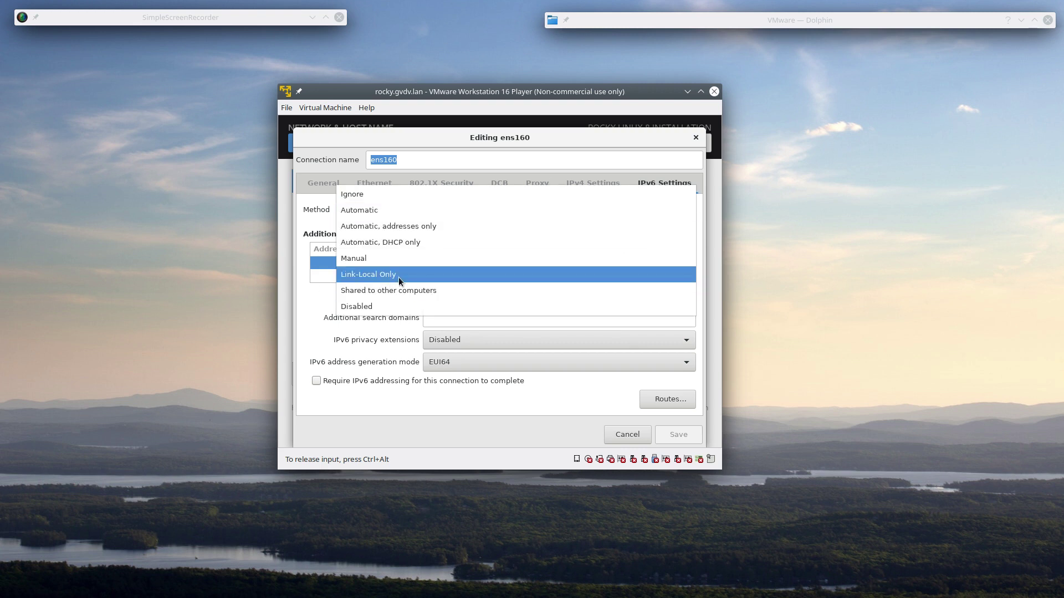
pyautogui.click(309, 336)
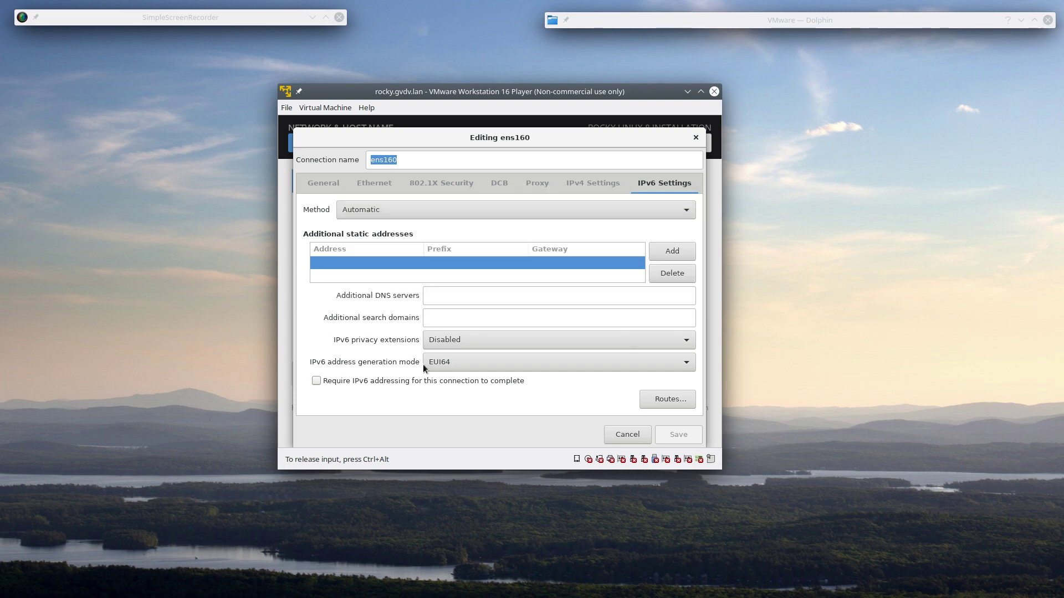
pyautogui.click(628, 435)
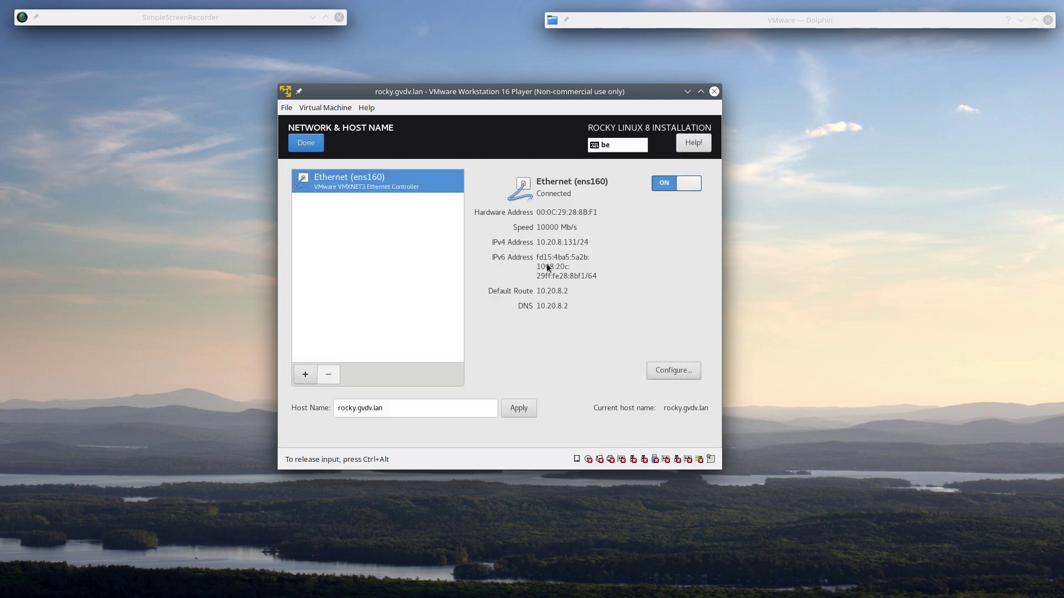
# - Return to the summary, enable network time in Time & Date, then open Software Selection
pyautogui.click(306, 143)
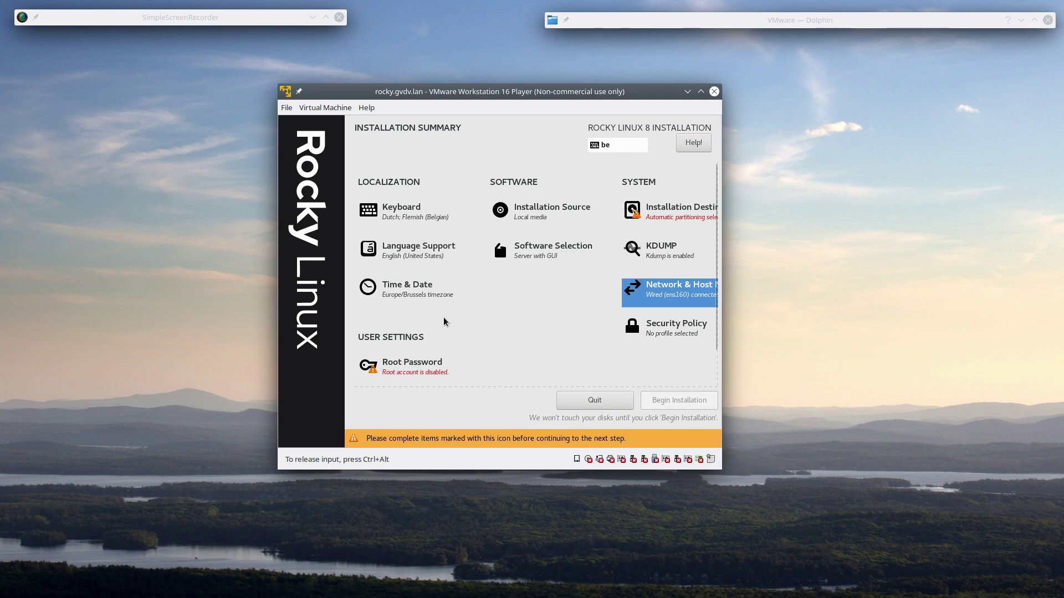
pyautogui.click(427, 286)
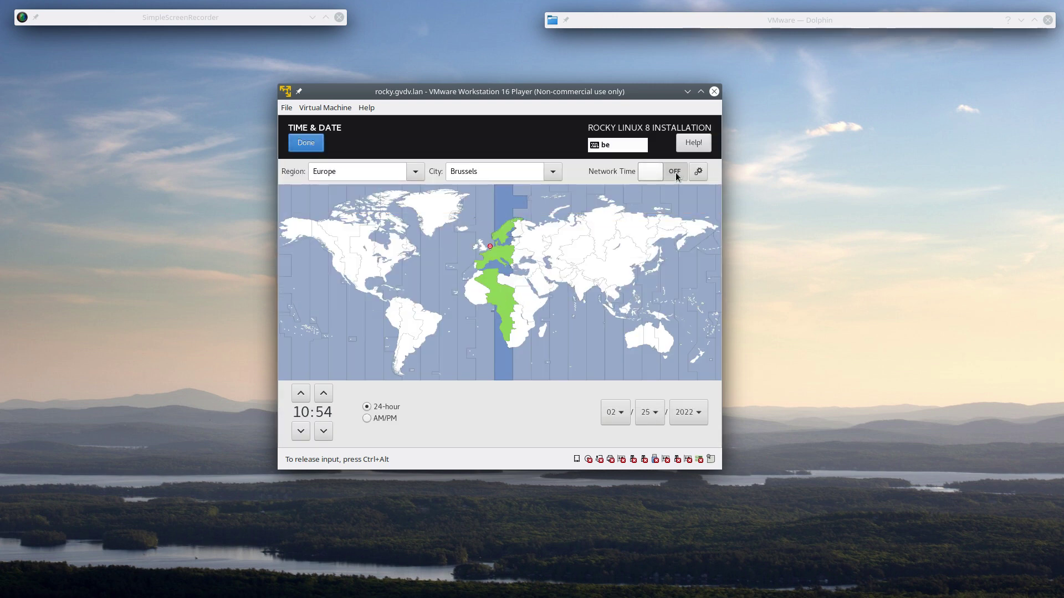
pyautogui.click(676, 175)
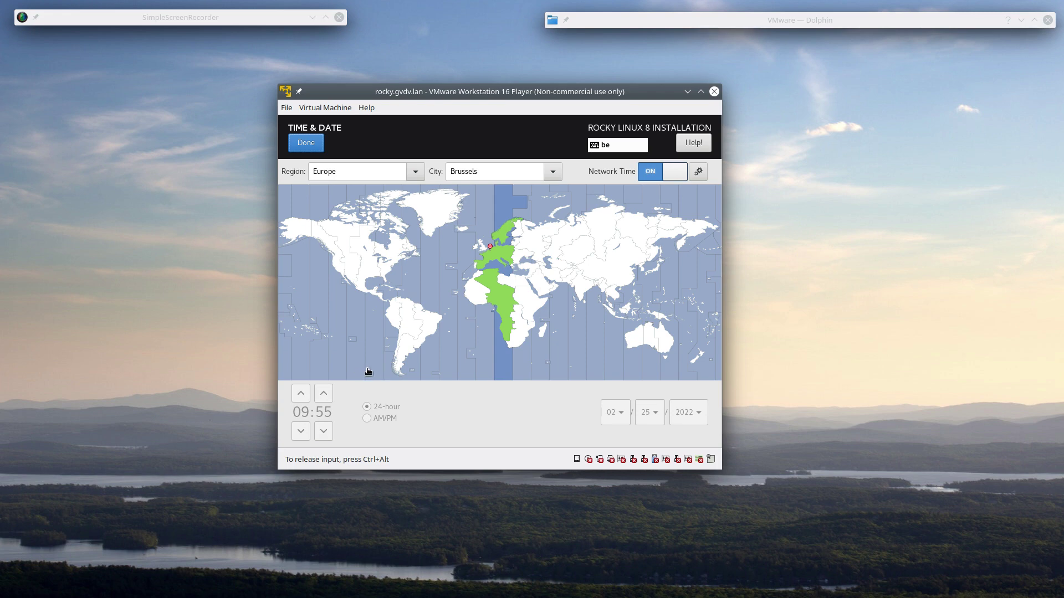
pyautogui.click(306, 143)
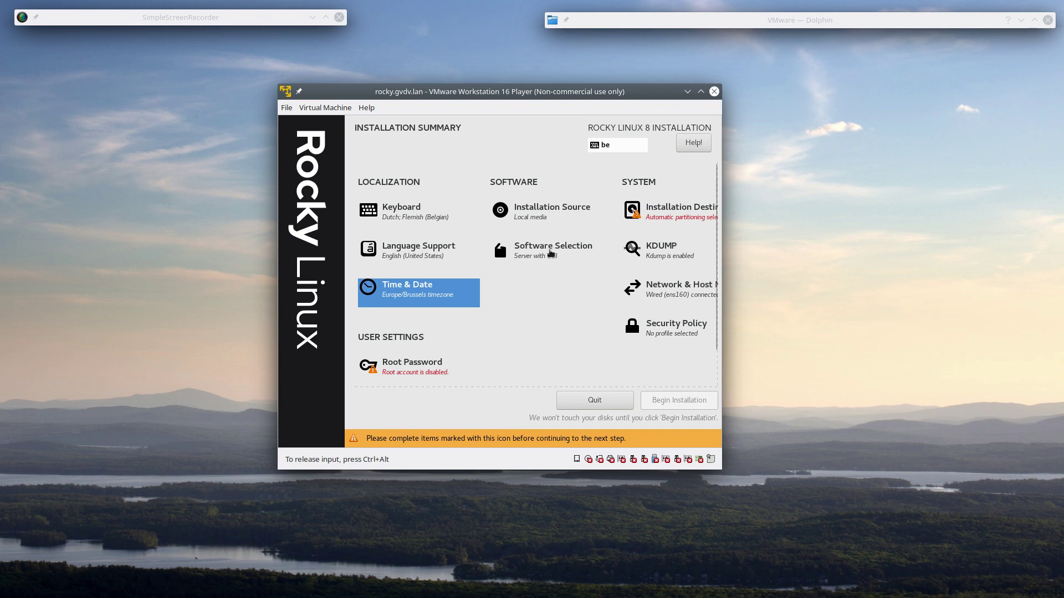
pyautogui.click(550, 260)
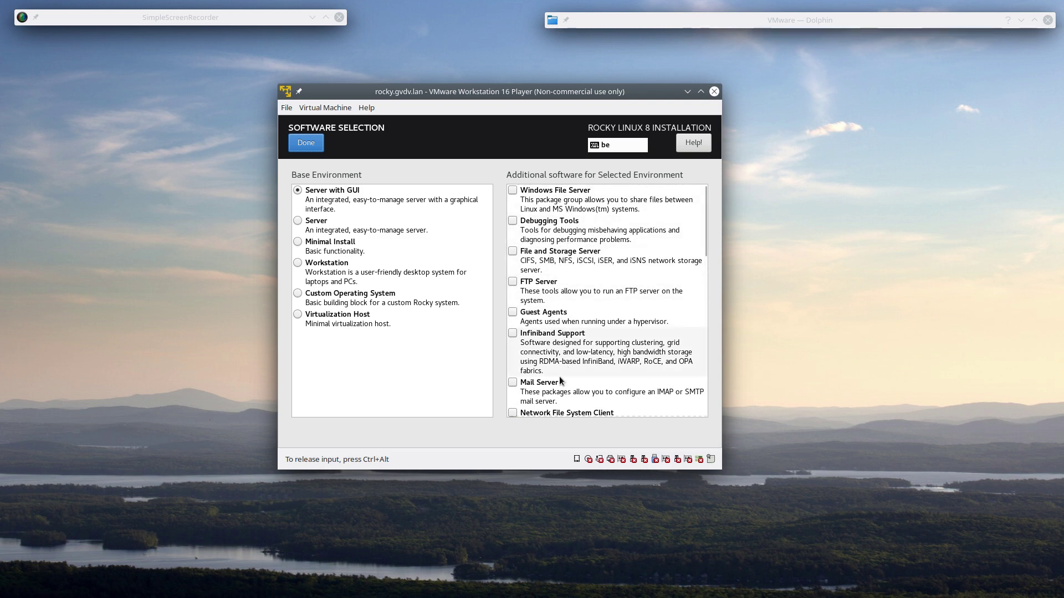
# - Try the Workstation and Server base environments, then settle back on Server with GUI
pyautogui.moveTo(703, 255); pyautogui.dragTo(670, 215)
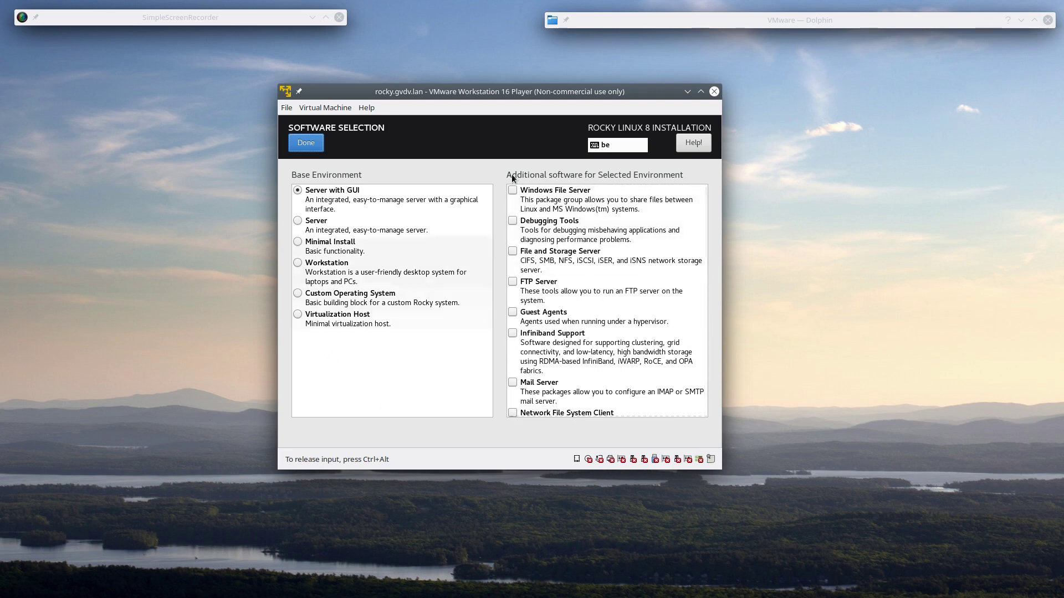
pyautogui.hotkey('ctrl', 'alt')
pyautogui.click(280, 149)
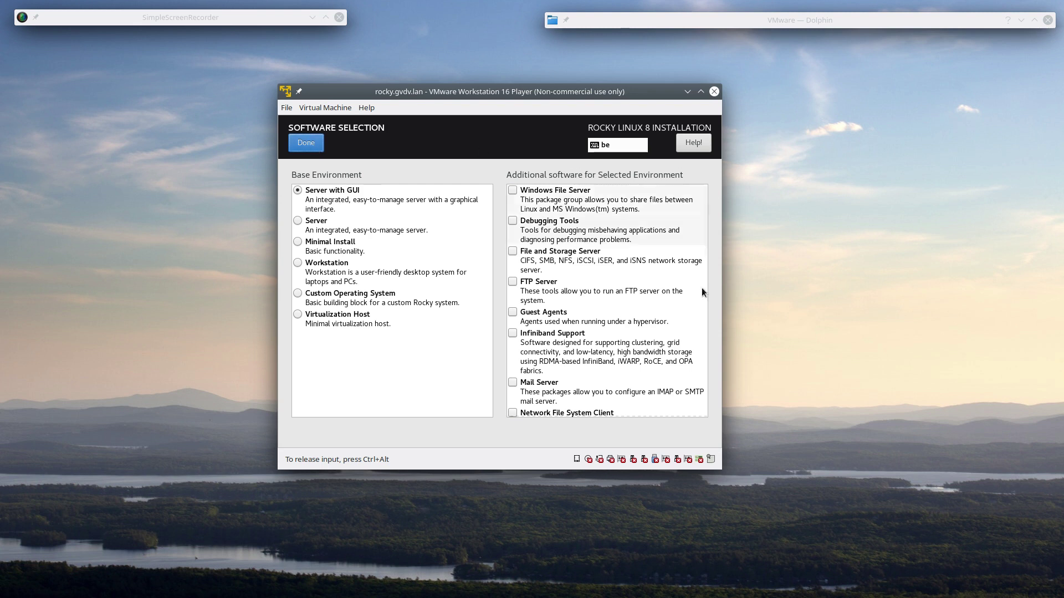
pyautogui.moveTo(706, 241); pyautogui.dragTo(665, 215)
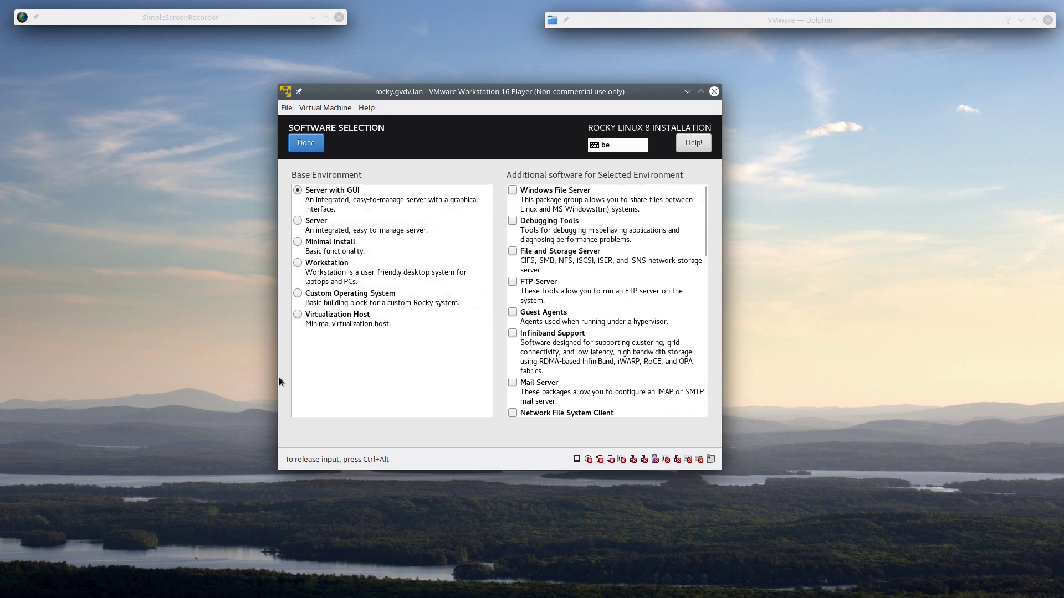
pyautogui.click(324, 265)
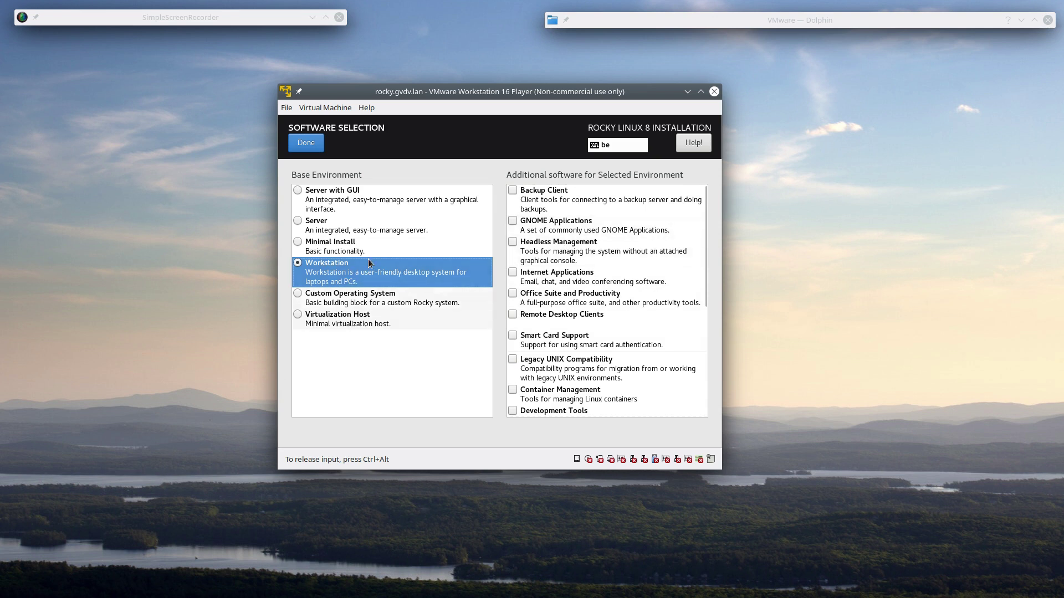
pyautogui.click(340, 224)
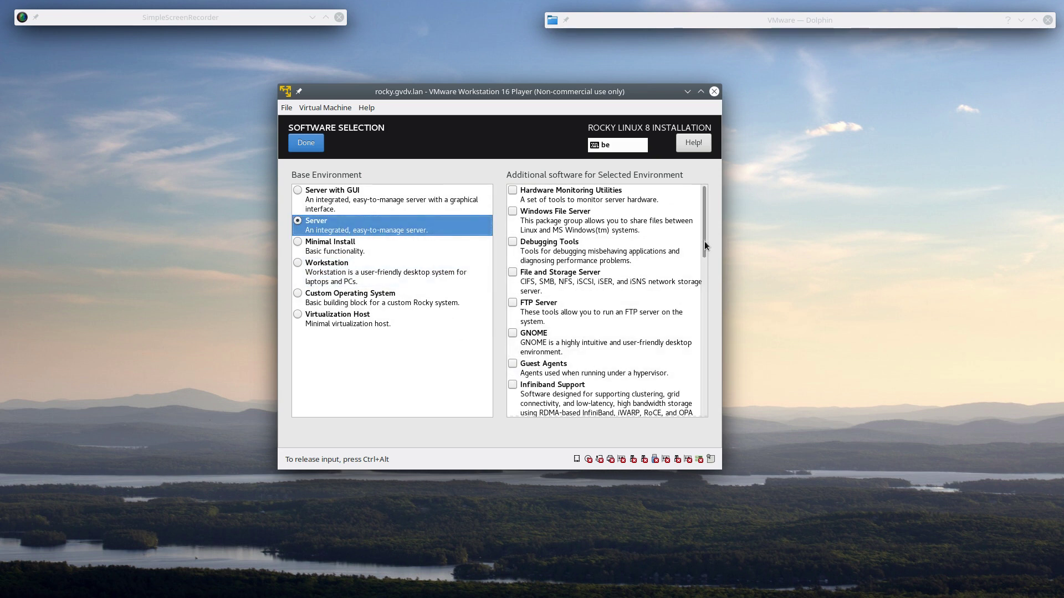
pyautogui.moveTo(703, 241); pyautogui.dragTo(447, 164)
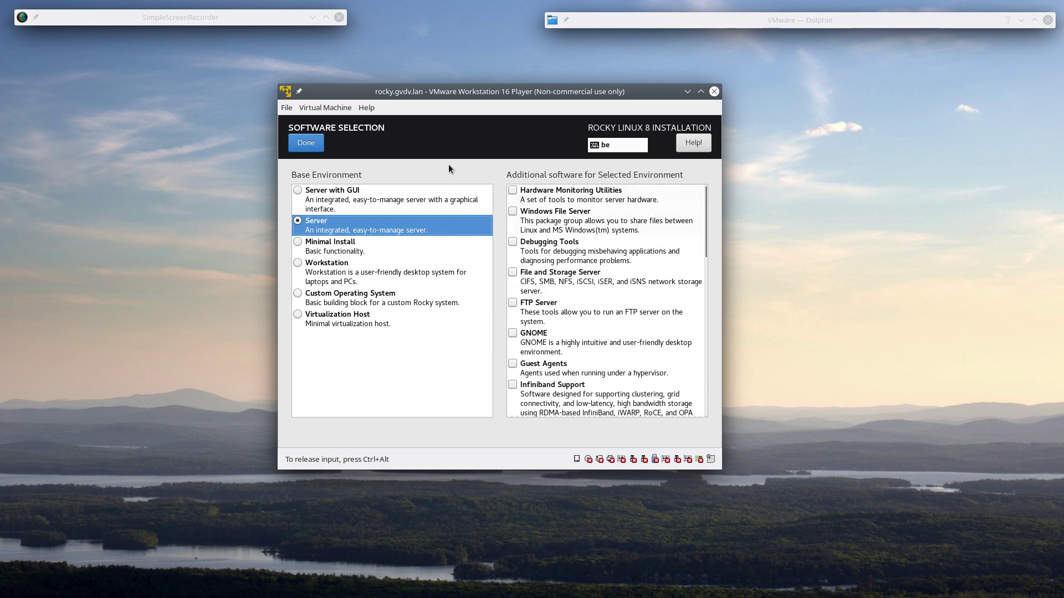
pyautogui.click(328, 201)
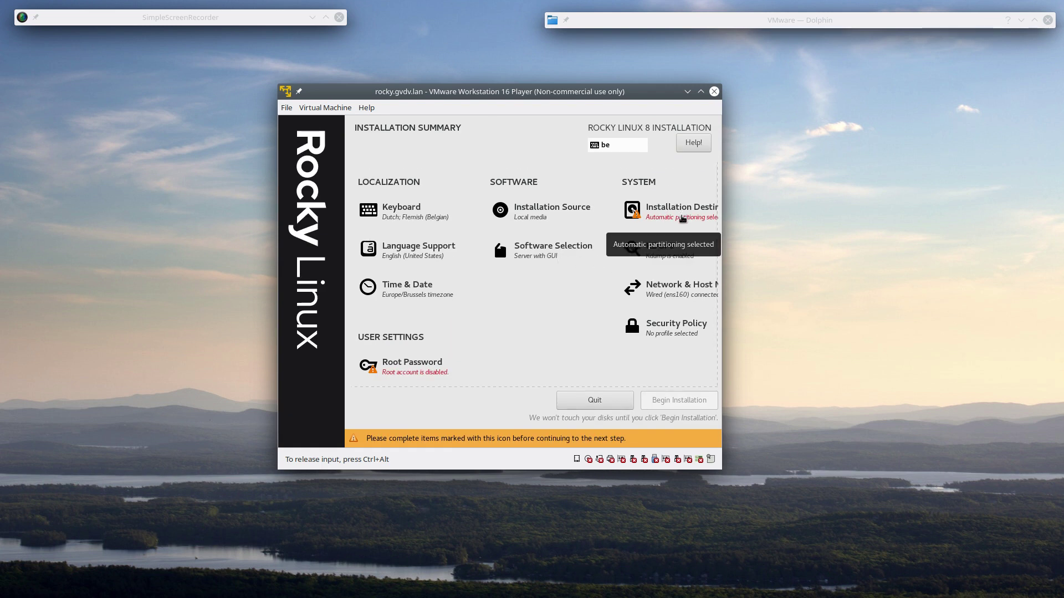
# - Choose Custom storage configuration for the 30 GiB disk and continue to Manual Partitioning
pyautogui.click(682, 214)
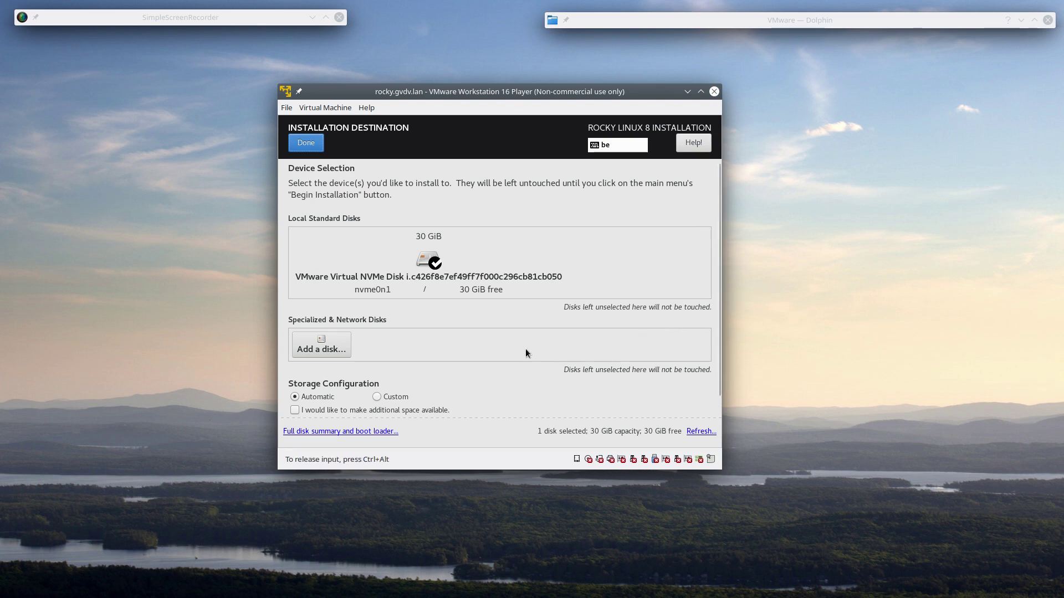
pyautogui.scroll(-1, 477, 392)
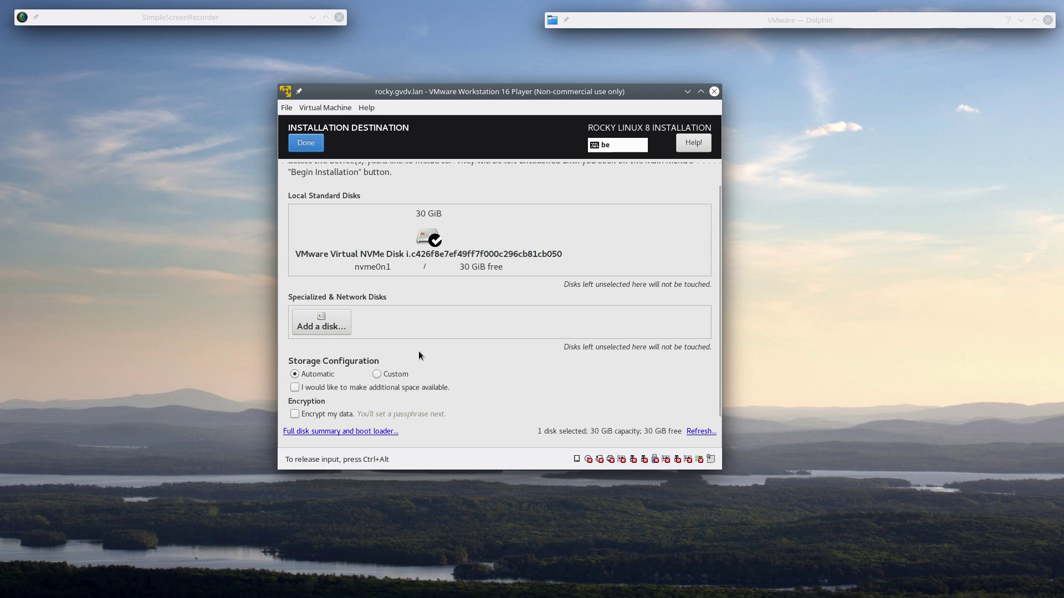
pyautogui.click(376, 374)
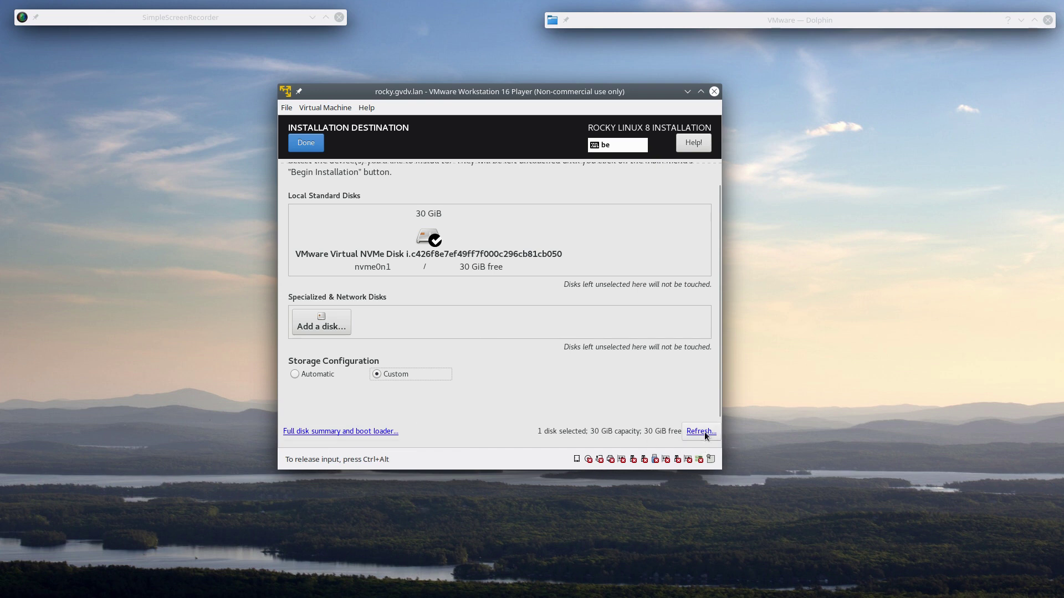
pyautogui.click(306, 143)
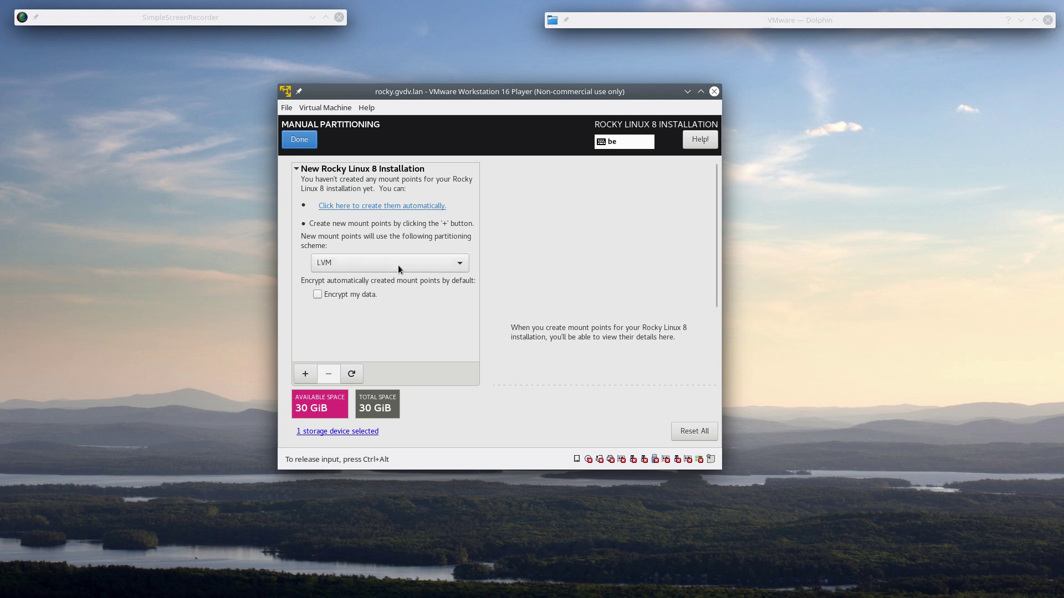
# - Keep LVM as the partitioning scheme and create the mount points automatically
pyautogui.click(363, 263)
pyautogui.click(363, 263)
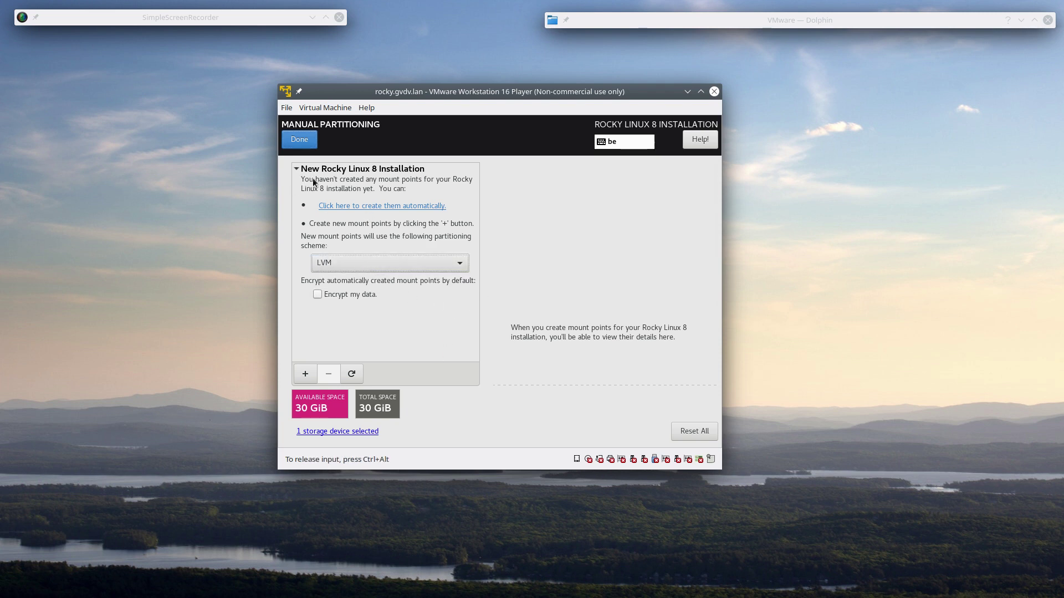
pyautogui.click(392, 206)
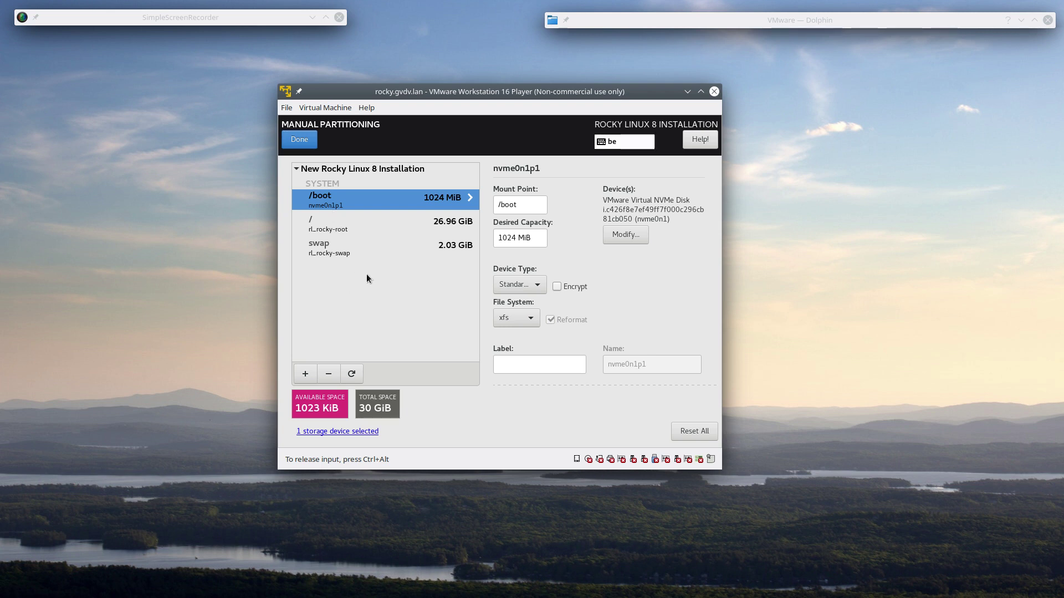
# - Review the /boot, / and swap mount points and keep xfs as root's file system
pyautogui.click(336, 231)
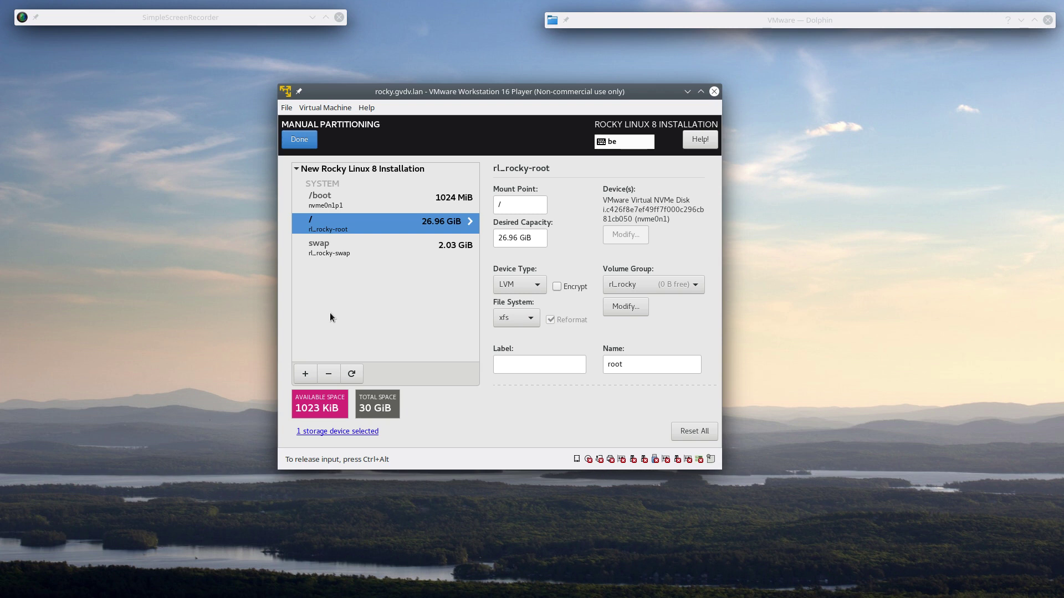
pyautogui.click(358, 206)
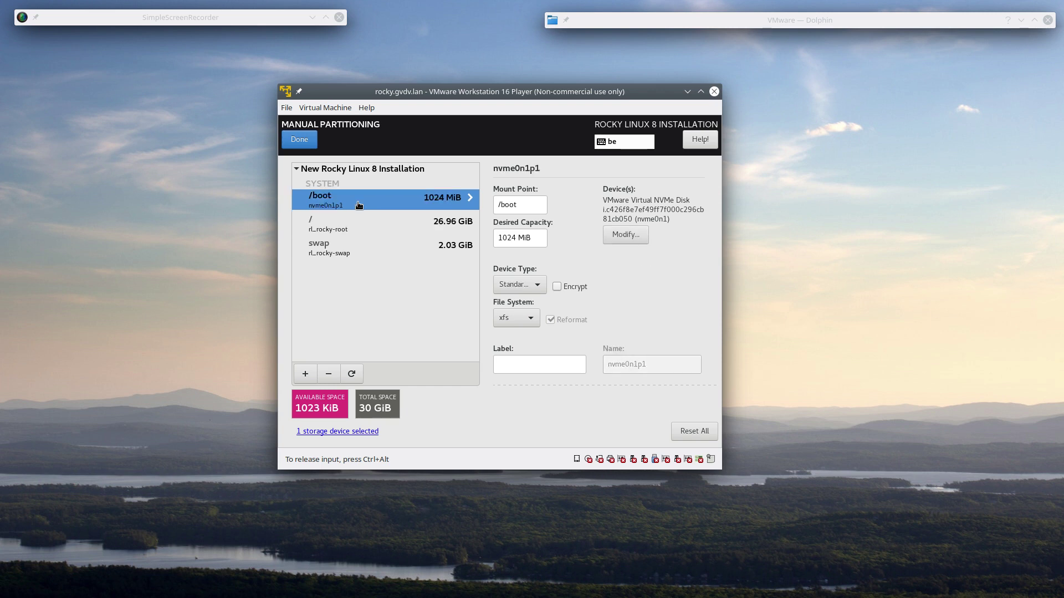
pyautogui.click(358, 252)
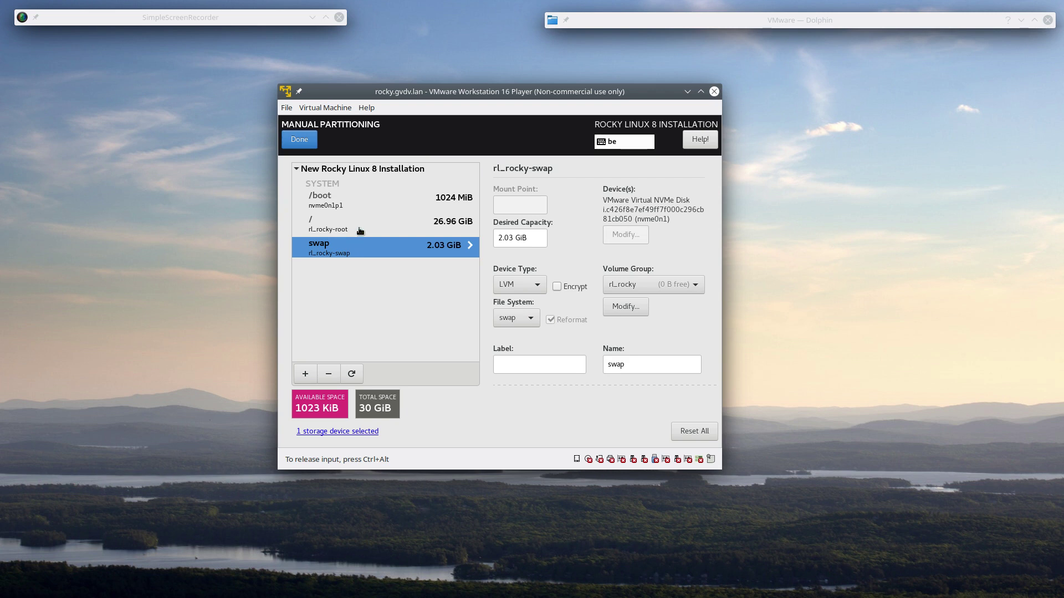
pyautogui.click(361, 230)
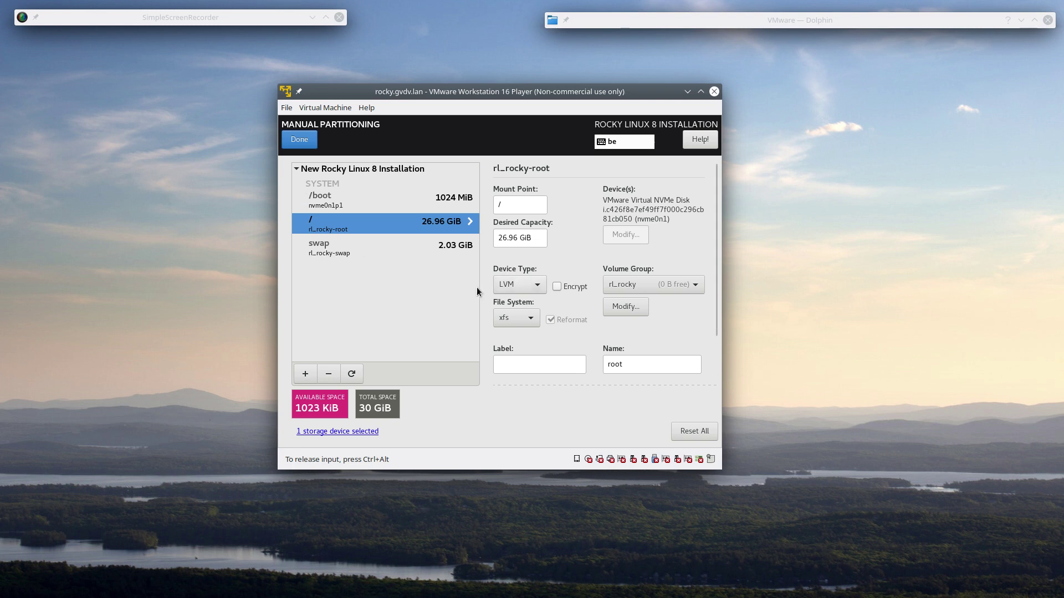
pyautogui.click(533, 321)
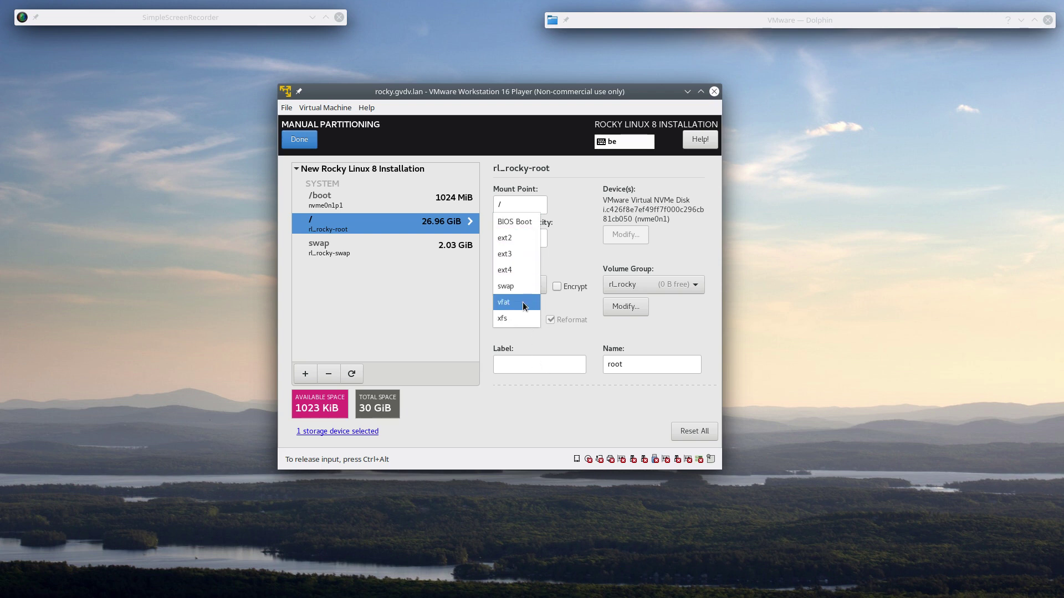
pyautogui.click(592, 338)
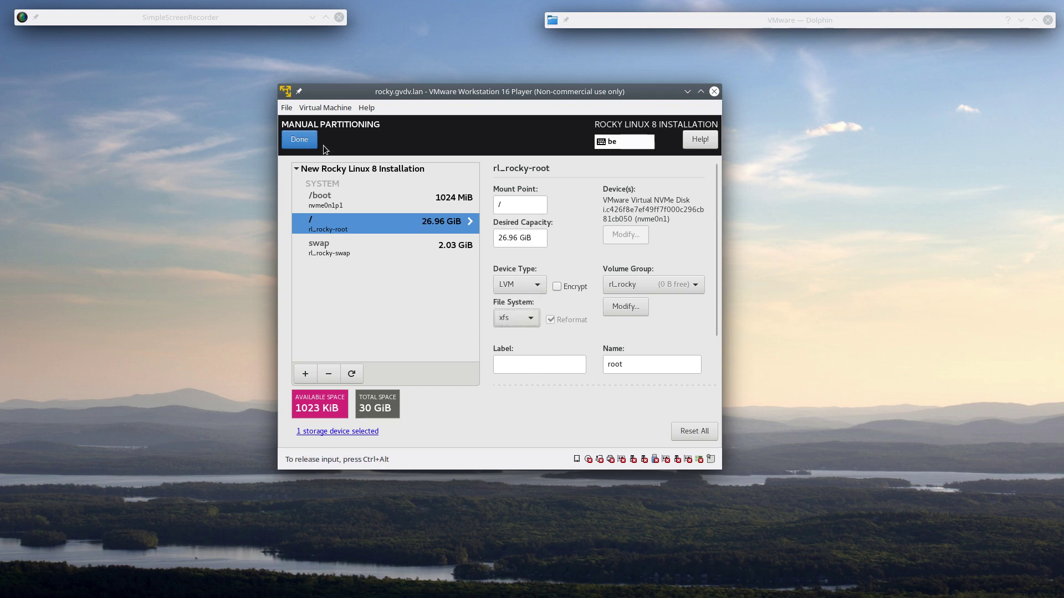
# - Finish manual partitioning and accept the summary of partitioning changes
pyautogui.click(295, 140)
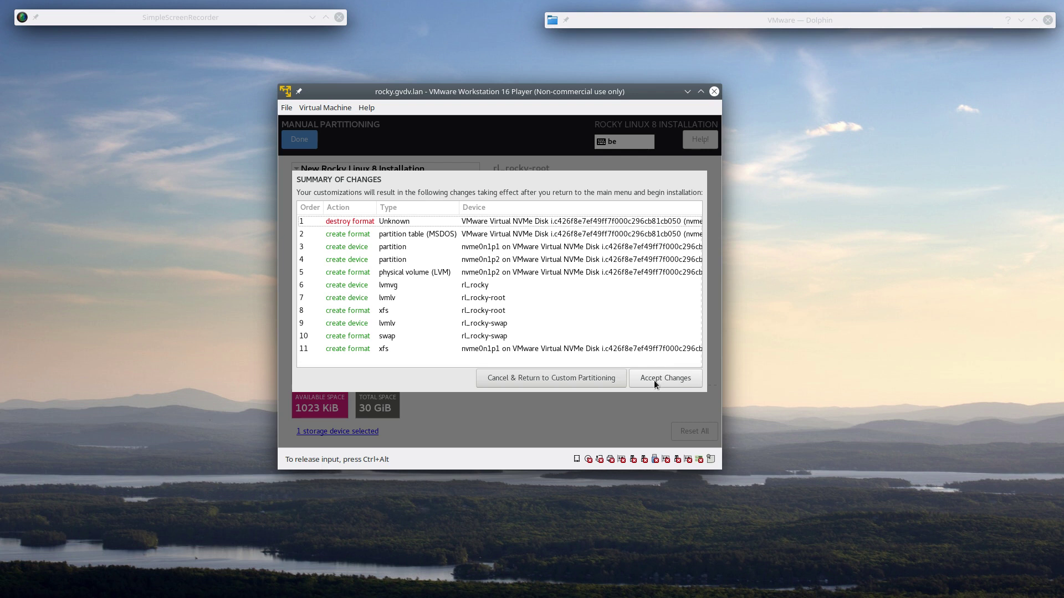
pyautogui.click(654, 381)
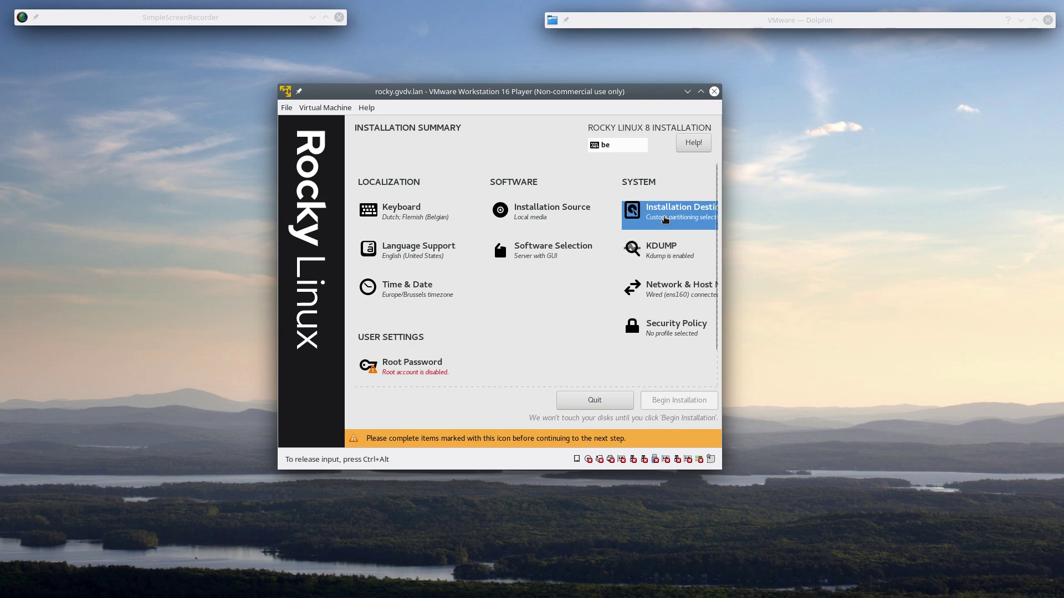
# - Switch Installation Destination to Automatic and request additional disk space
pyautogui.click(665, 219)
pyautogui.click(301, 373)
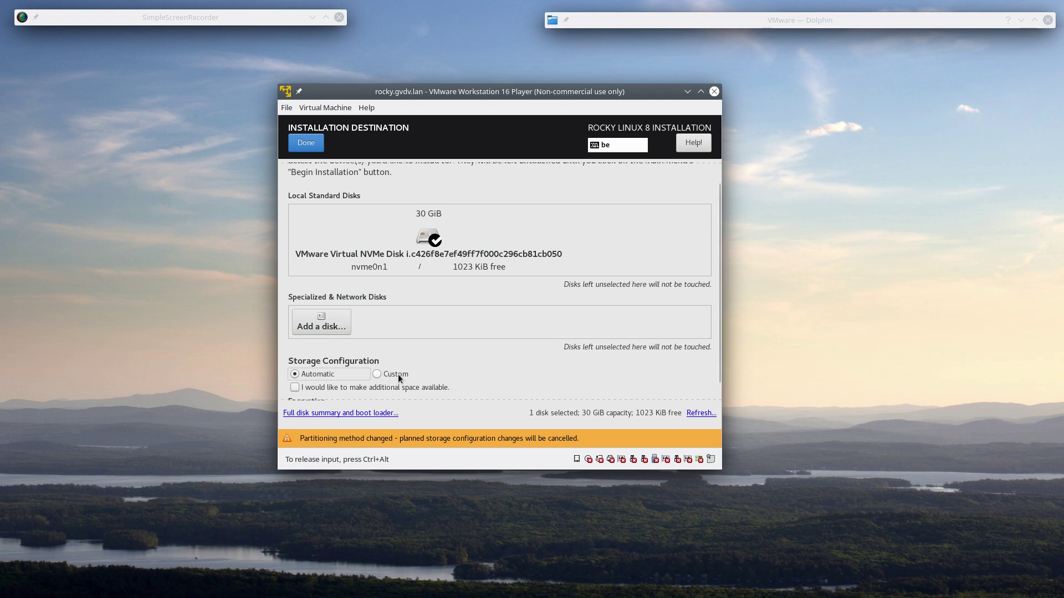
pyautogui.click(294, 388)
# - Cancel reclaiming disk space, untick additional space, and confirm automatic partitioning on the 30 GiB disk
pyautogui.click(311, 148)
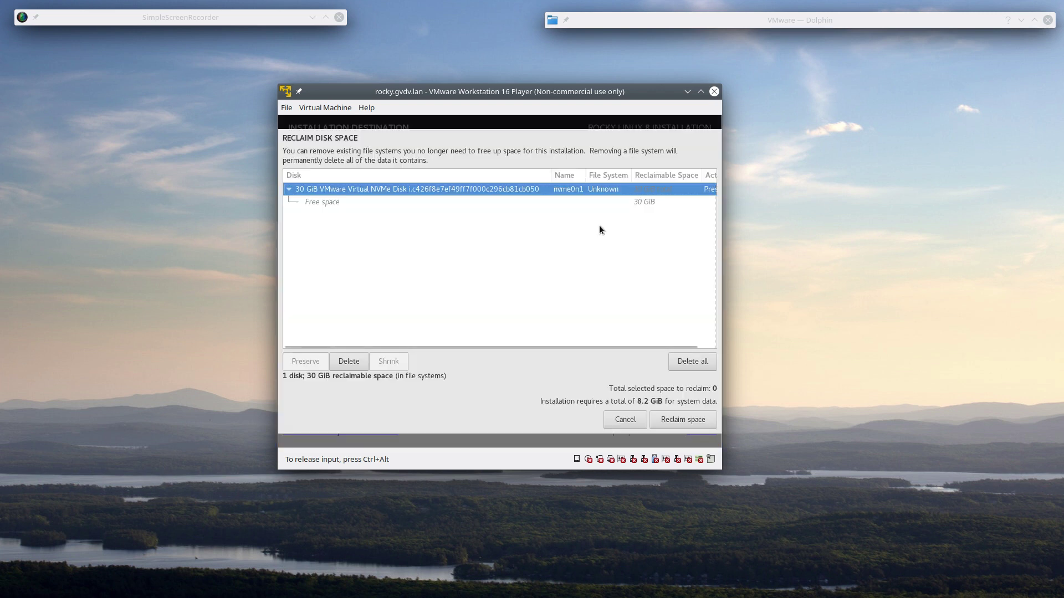
pyautogui.click(288, 189)
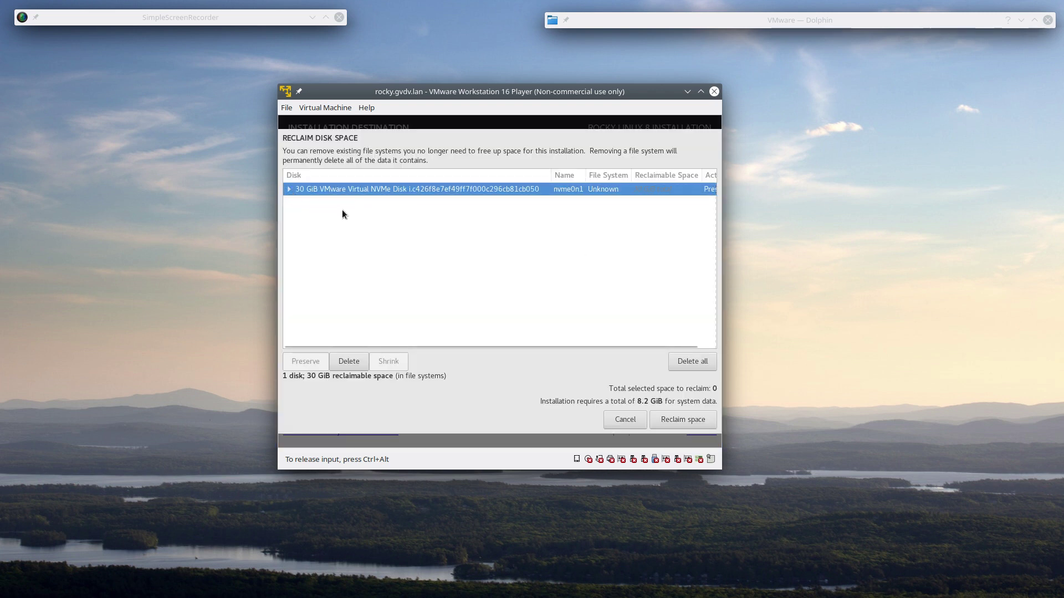
pyautogui.click(290, 188)
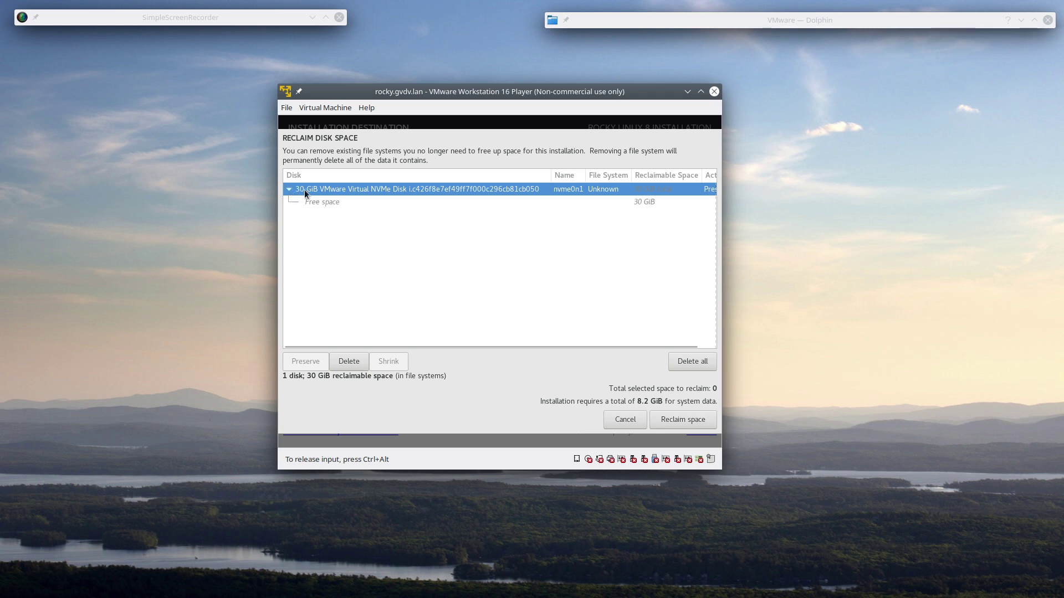
pyautogui.click(614, 203)
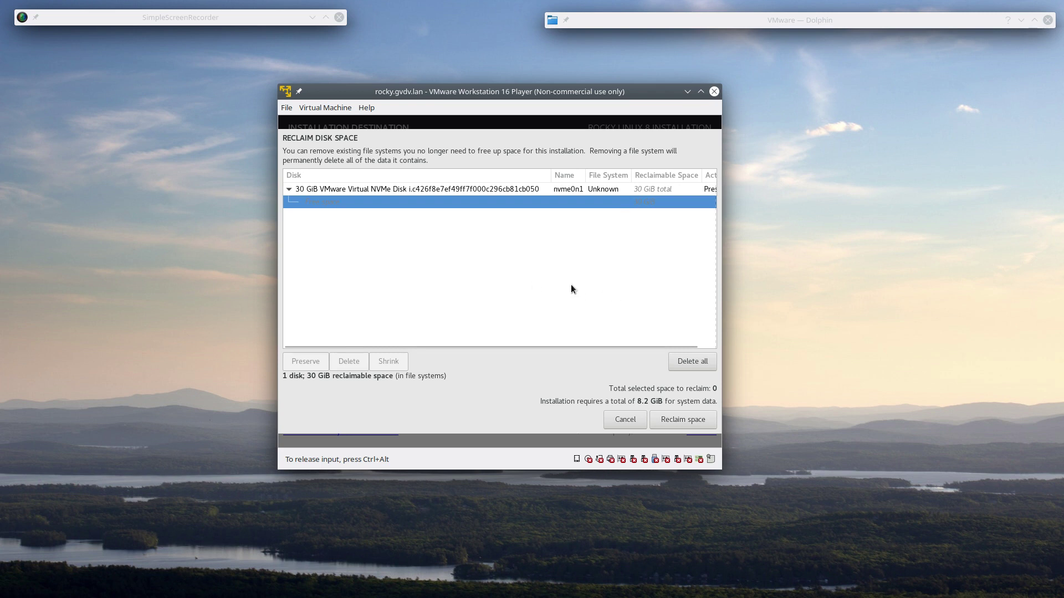
pyautogui.click(637, 420)
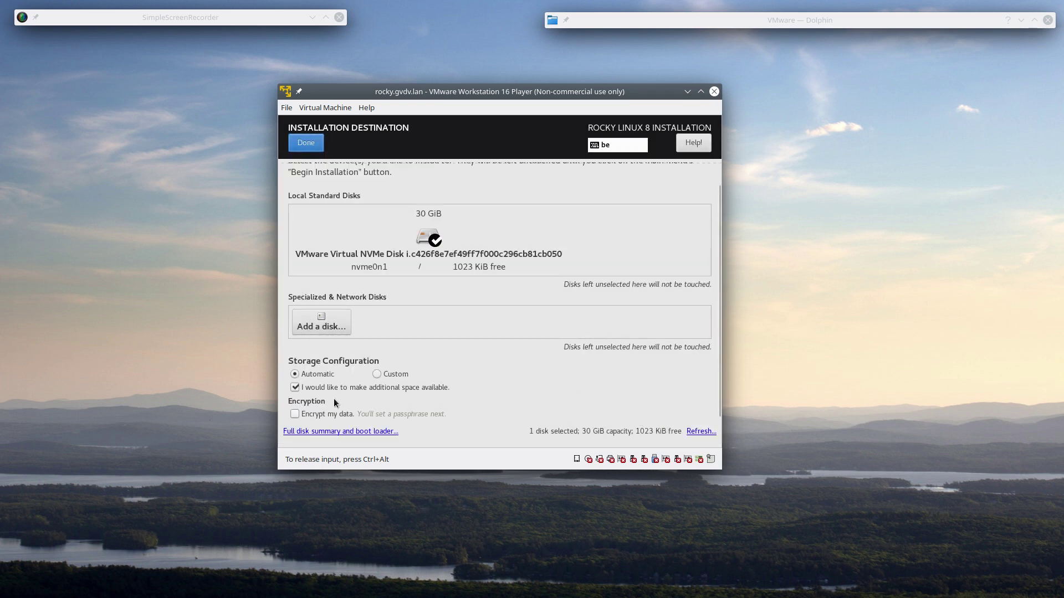
pyautogui.click(294, 387)
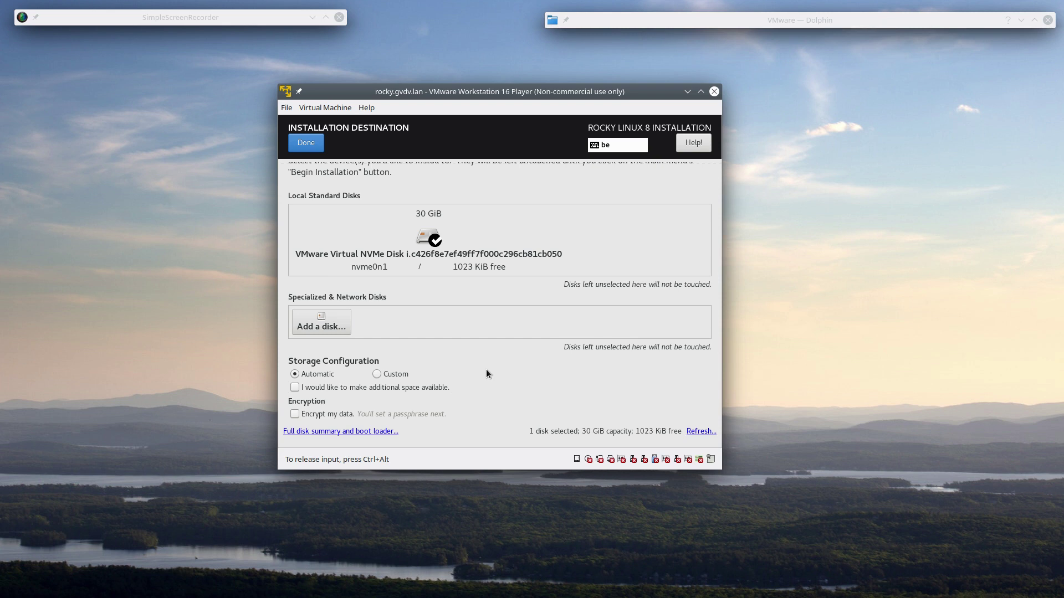
pyautogui.click(314, 145)
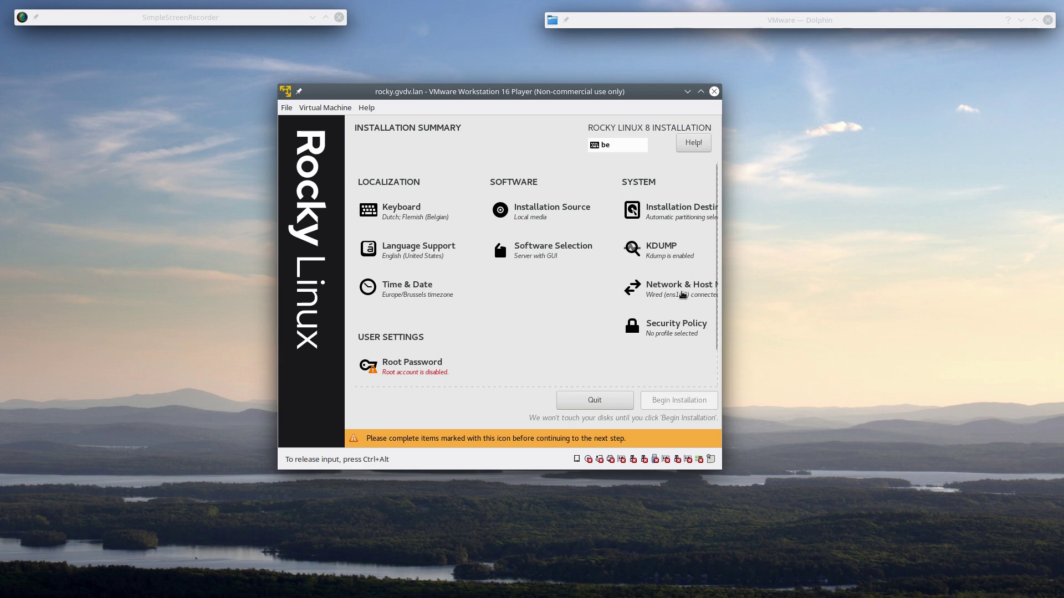
pyautogui.click(662, 336)
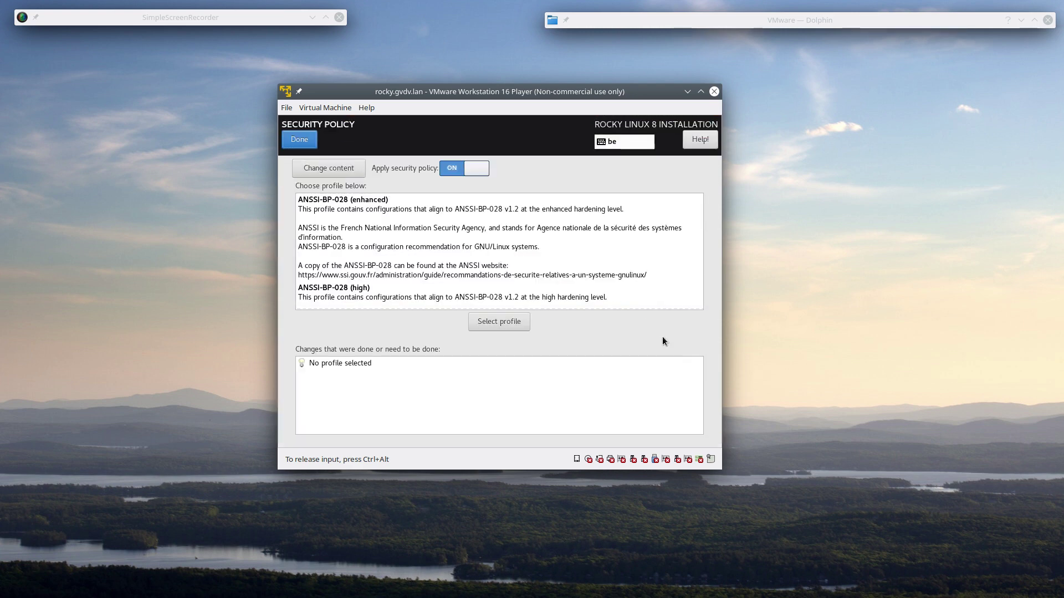
pyautogui.click(674, 265)
pyautogui.scroll(-4, 673, 255)
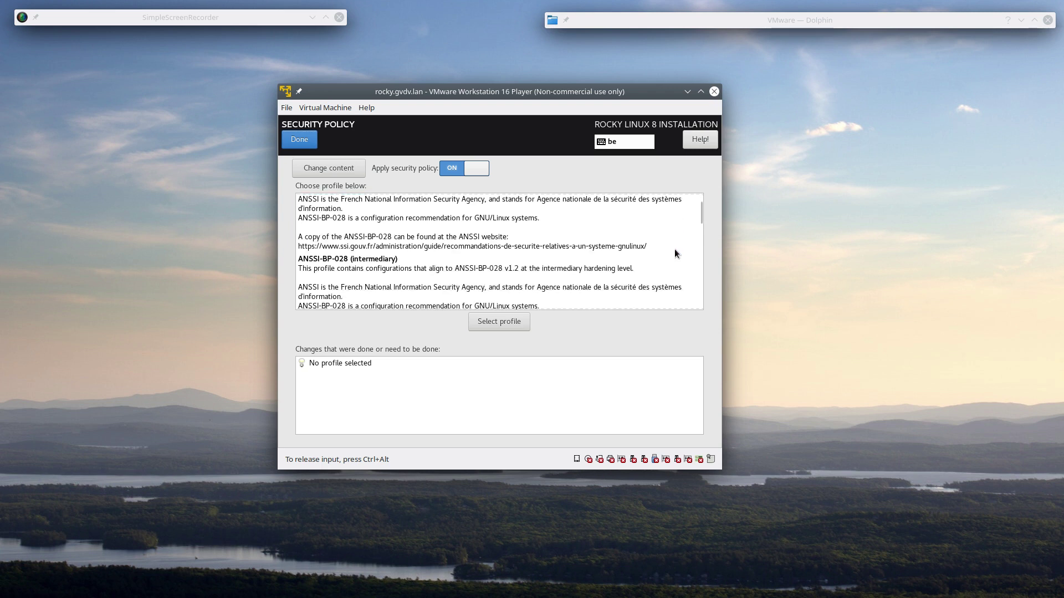
pyautogui.scroll(-3, 674, 248)
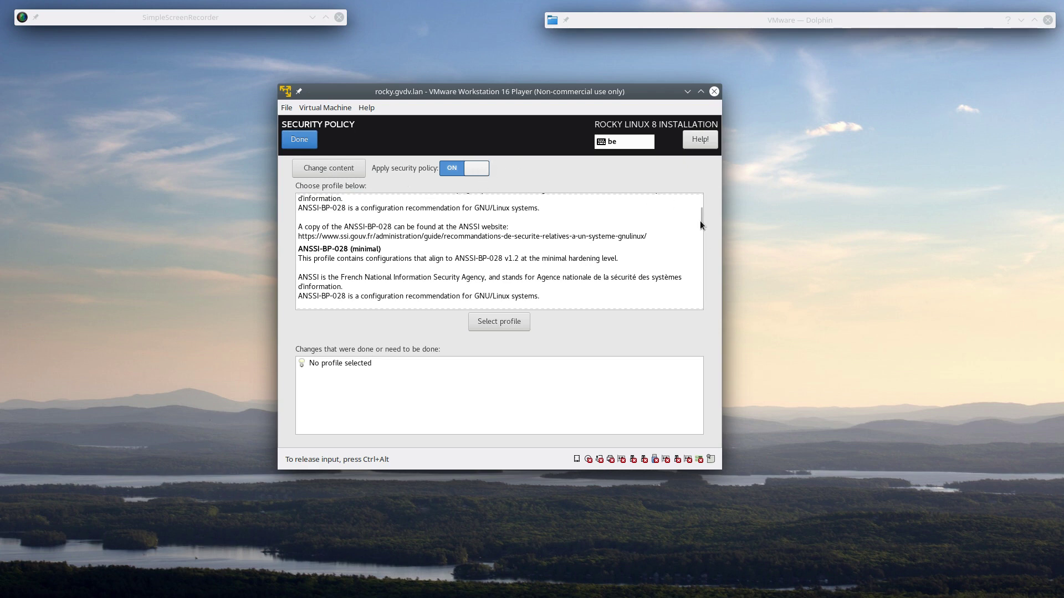
pyautogui.moveTo(703, 221); pyautogui.dragTo(694, 167)
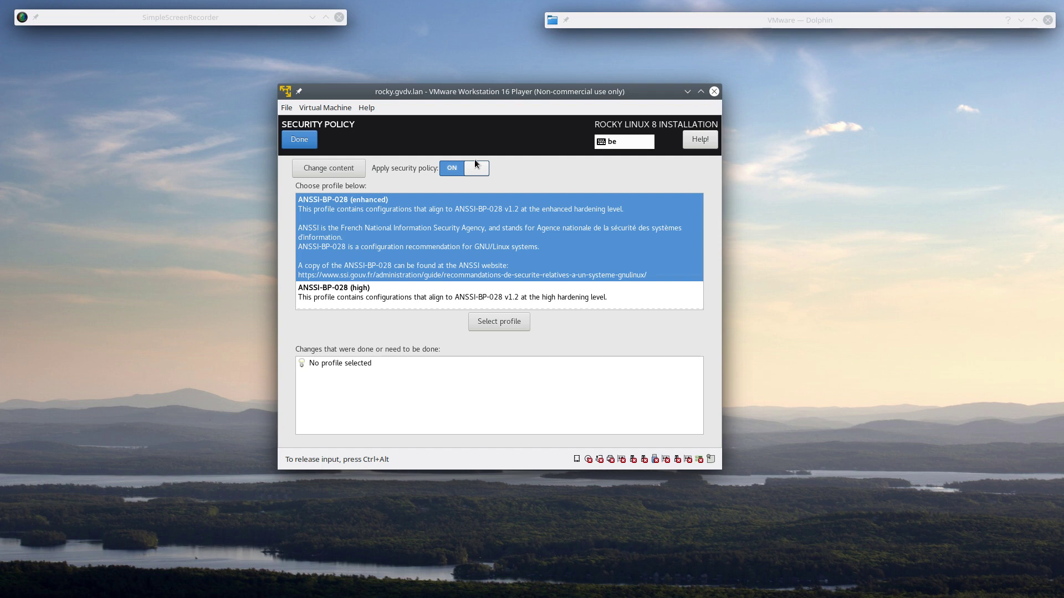
pyautogui.click(299, 140)
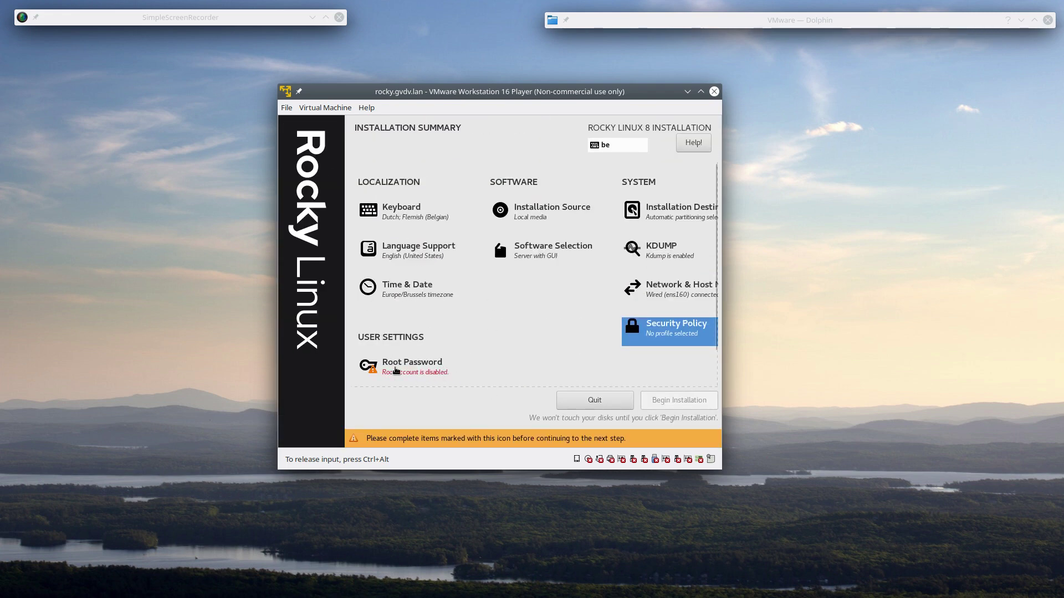
# - Enter the root password in both Root Password and Confirm fields and save it
pyautogui.scroll(-1, 499, 340)
pyautogui.scroll(-1, 477, 337)
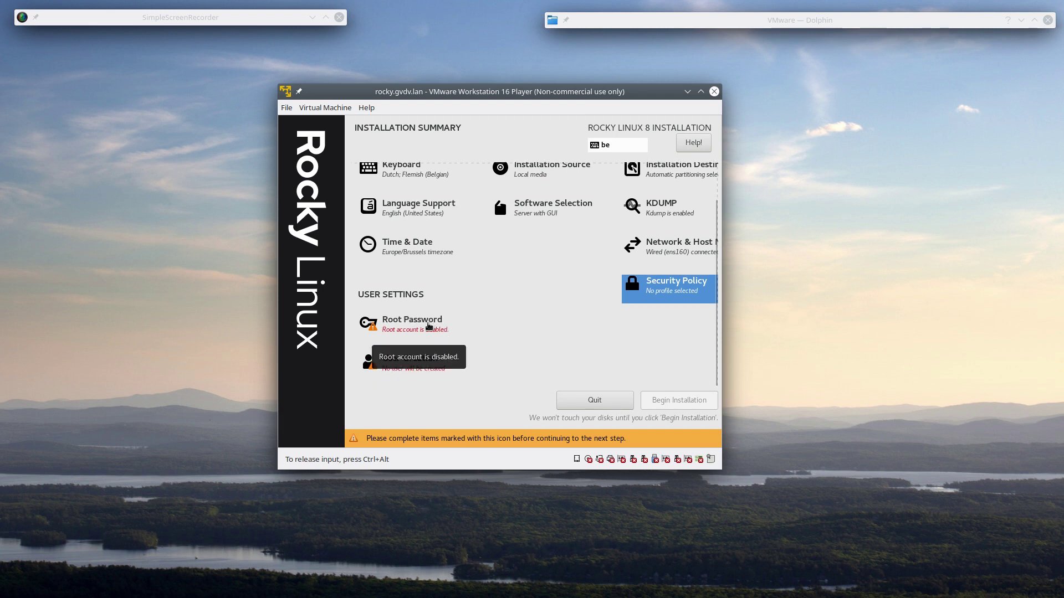
pyautogui.click(430, 325)
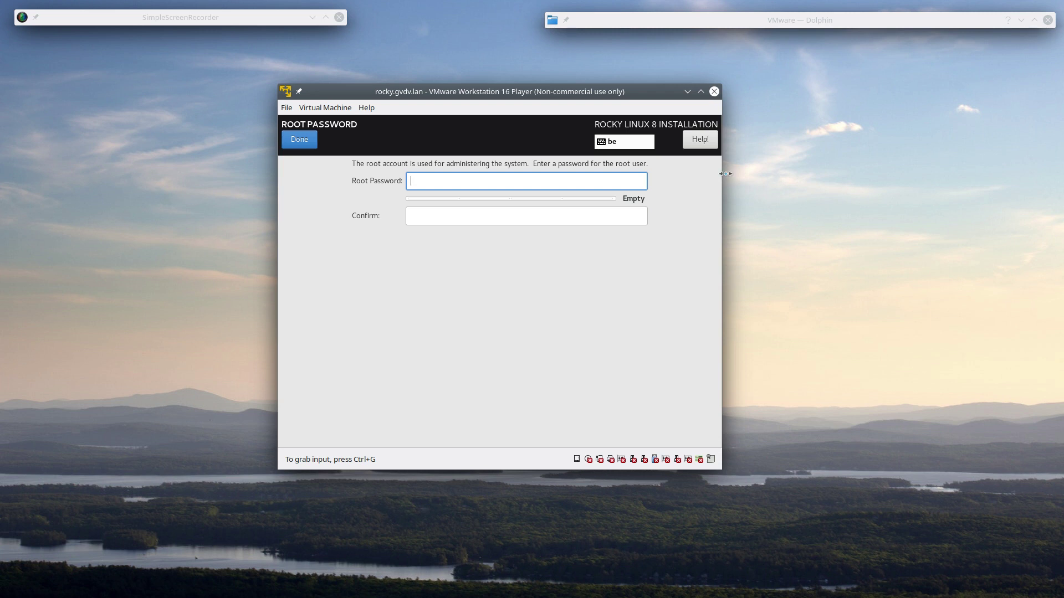
pyautogui.write('r')
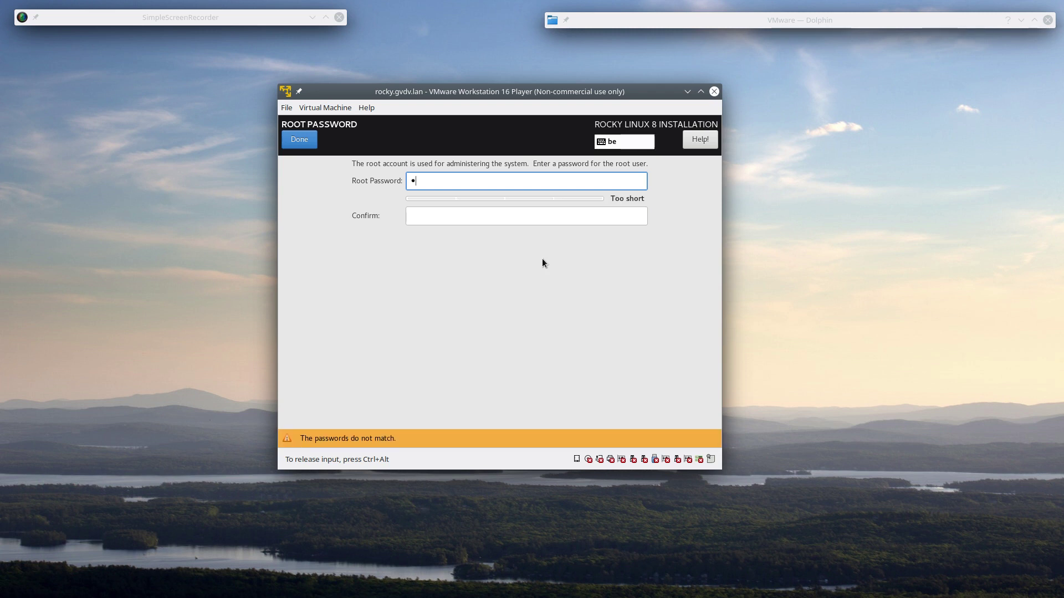
pyautogui.write('ocky2021')
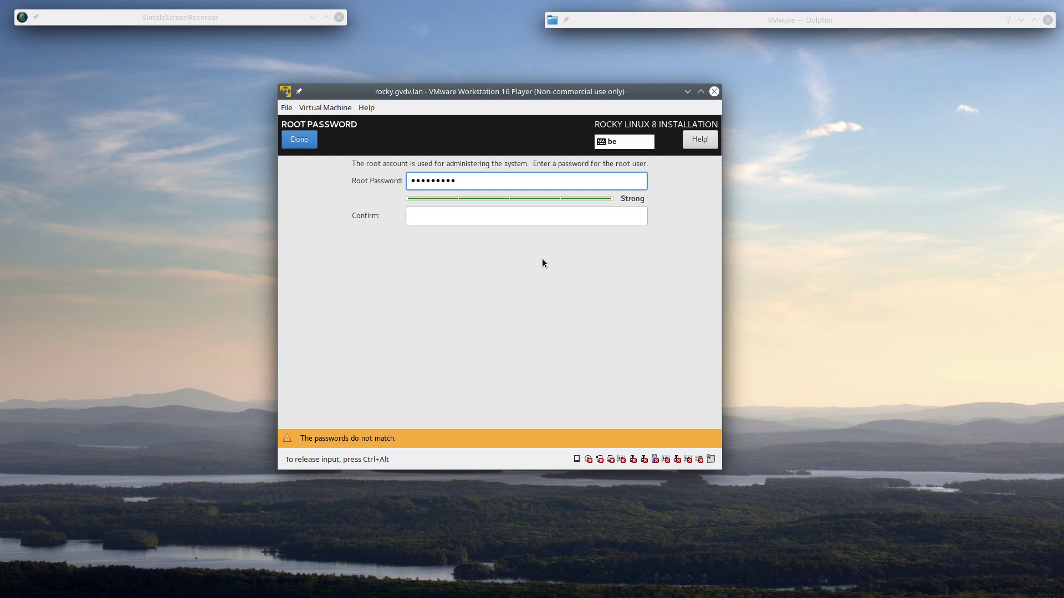
pyautogui.press('Tab')
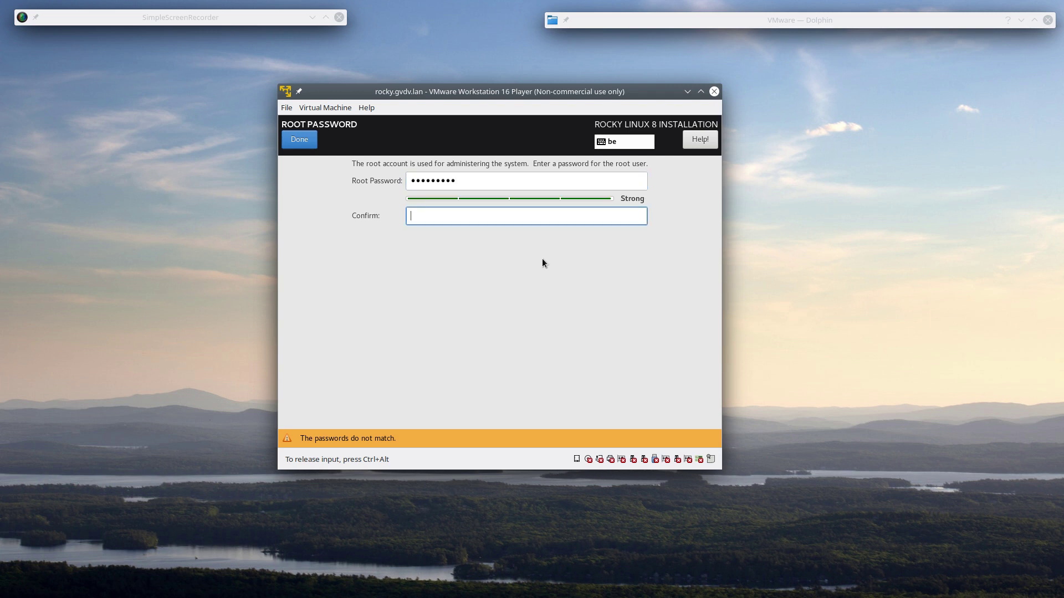
pyautogui.write('rocky2021')
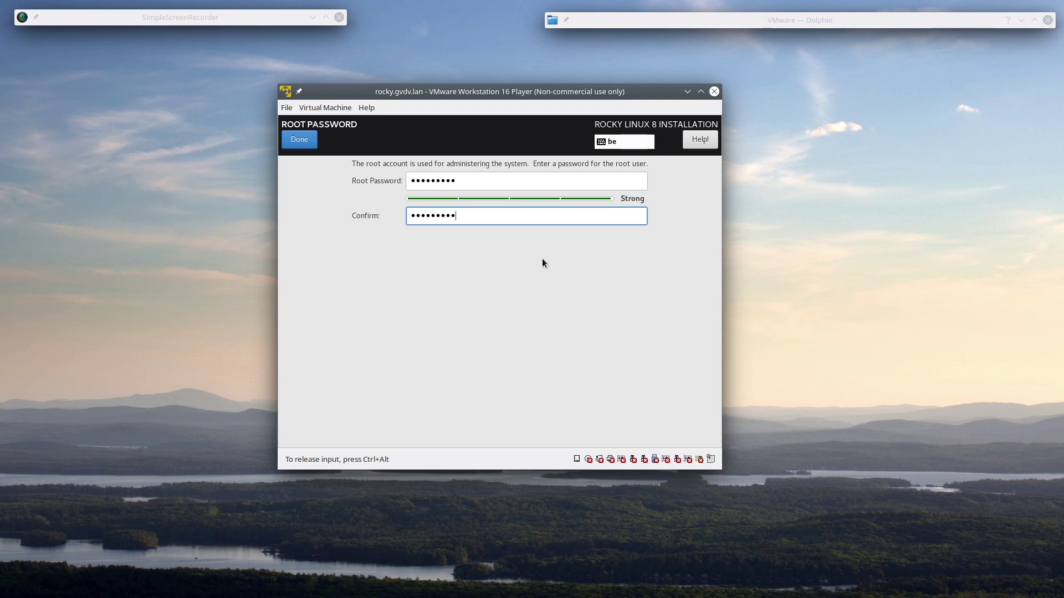
pyautogui.hotkey('ctrl', 'alt')
pyautogui.hotkey('ctrl', 'F8')
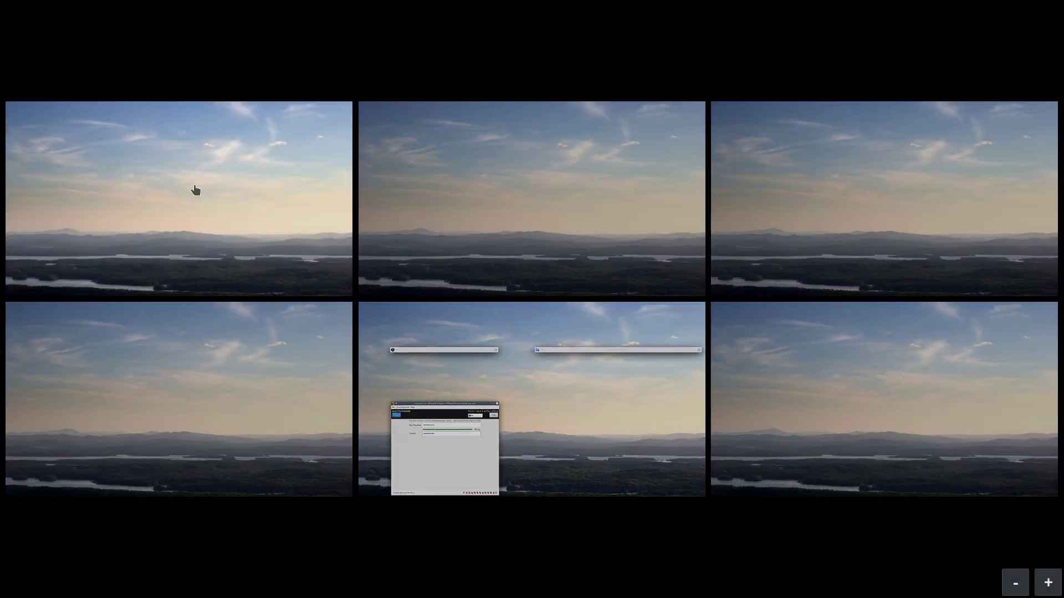
pyautogui.click(558, 456)
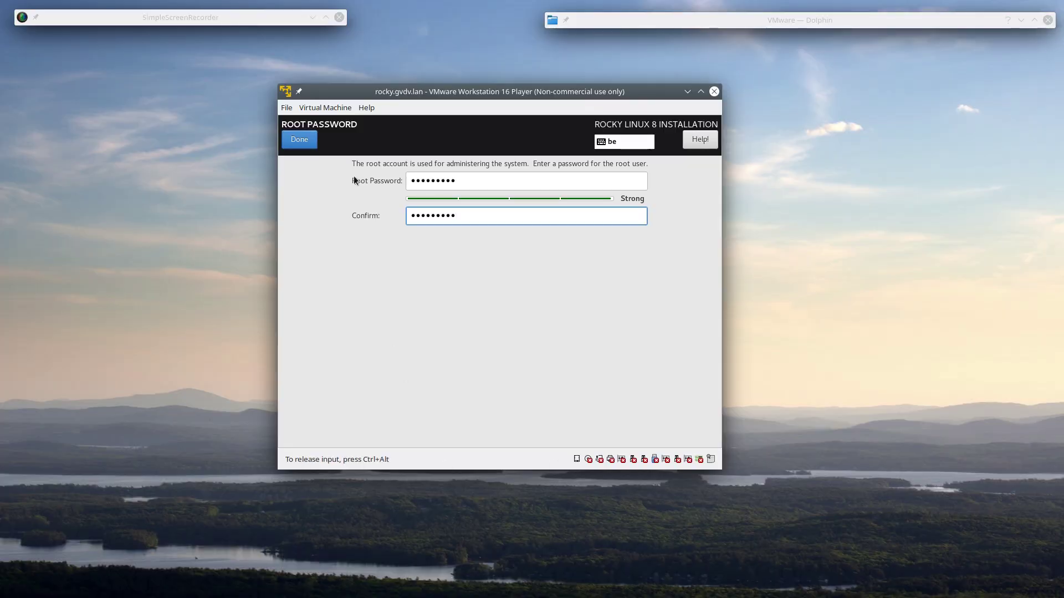
pyautogui.click(298, 140)
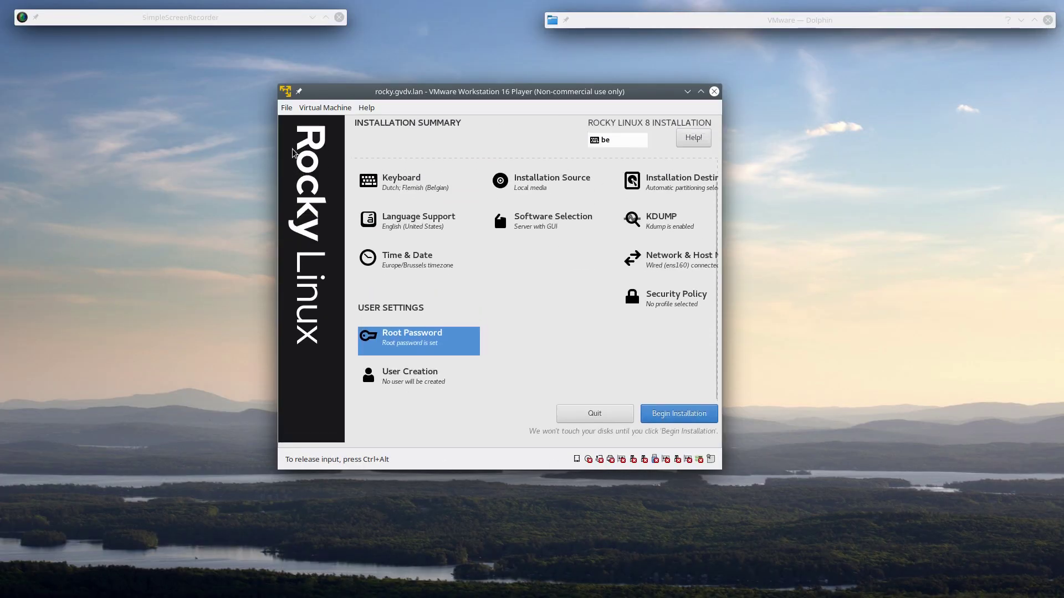
# - Enter the new user's full name and a user name in User Creation
pyautogui.click(405, 388)
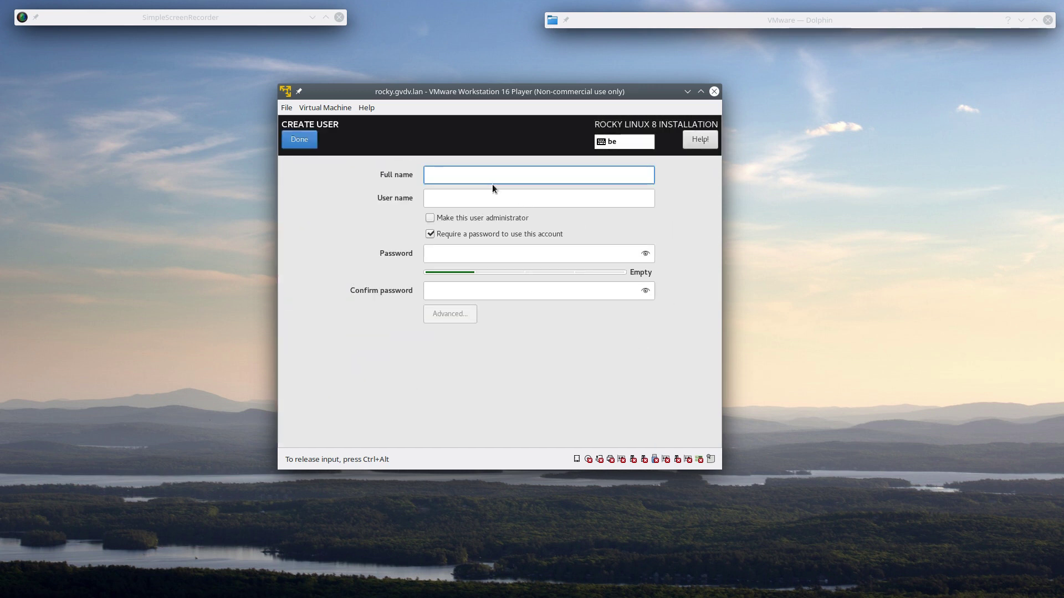
pyautogui.write('Guido')
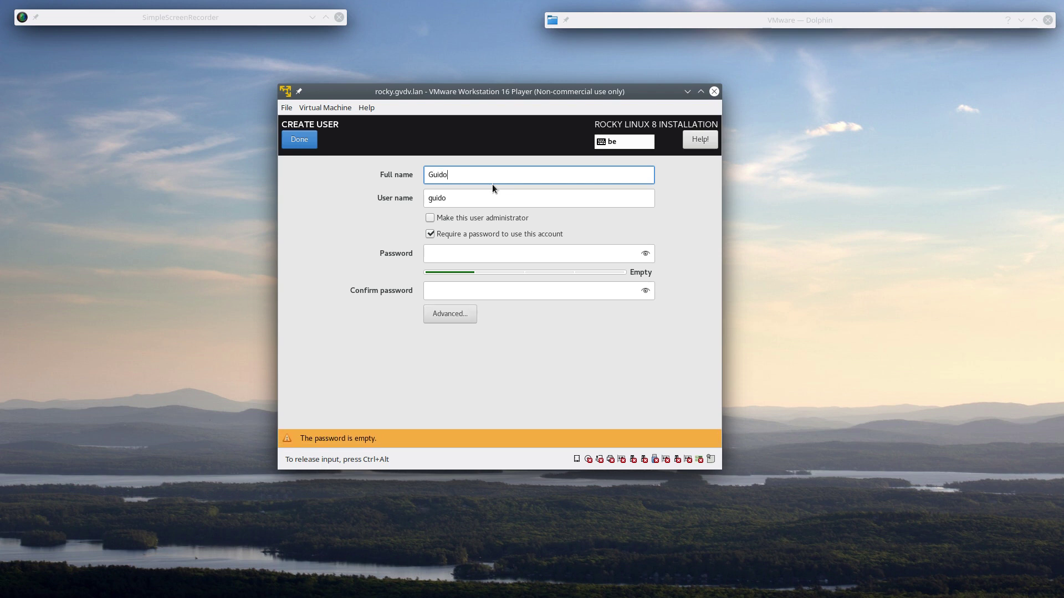
pyautogui.write(' Van De Velde')
pyautogui.press('Tab')
pyautogui.write('gduio')
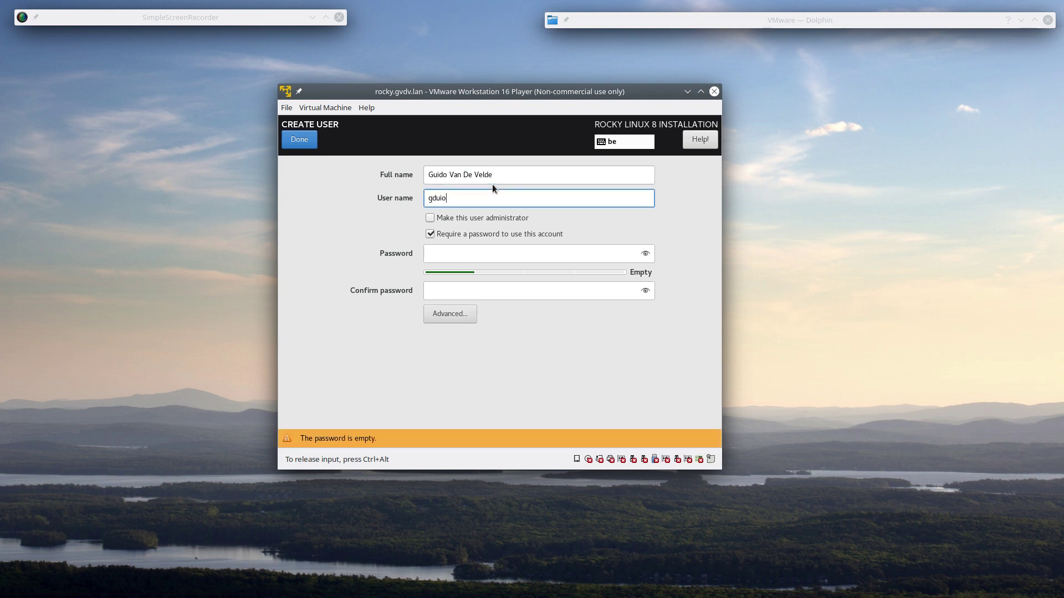
pyautogui.press('BackSpace')
pyautogui.press('BackSpace')
pyautogui.press('BackSpace')
pyautogui.press('BackSpace')
pyautogui.press('BackSpace')
pyautogui.write('ui')
pyautogui.press('BackSpace')
pyautogui.press('BackSpace')
pyautogui.write('guido')
# - Make the user an administrator, enter its password, and open the Advanced user settings
pyautogui.click(430, 218)
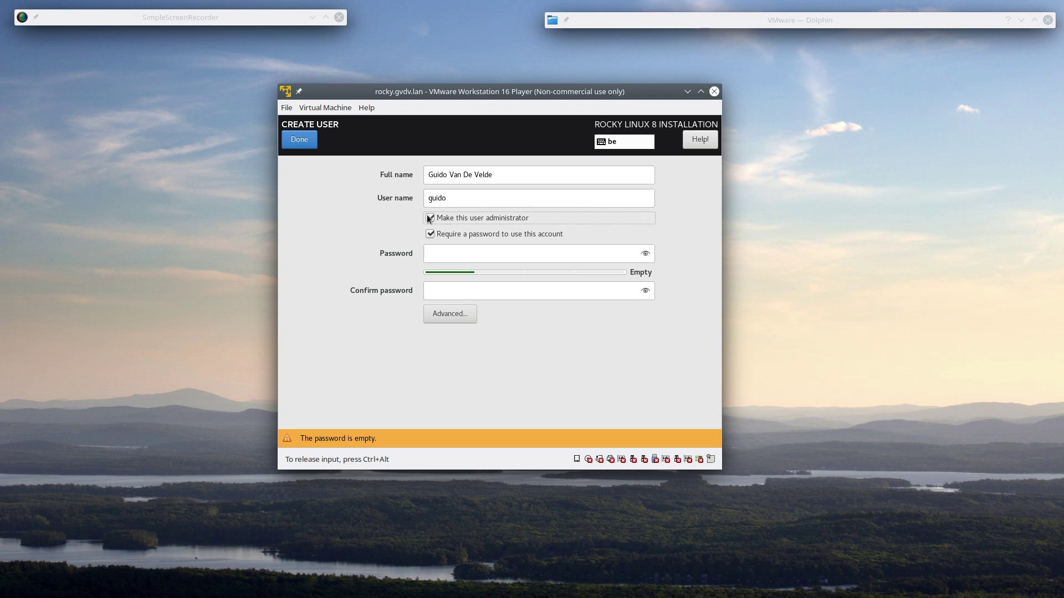
pyautogui.click(458, 256)
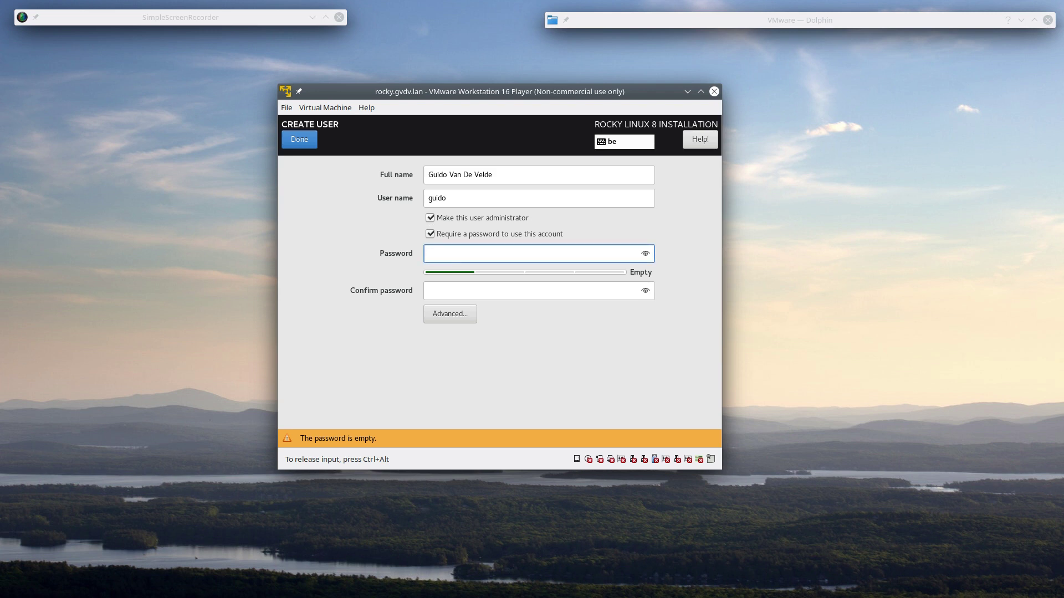
pyautogui.write('*********')
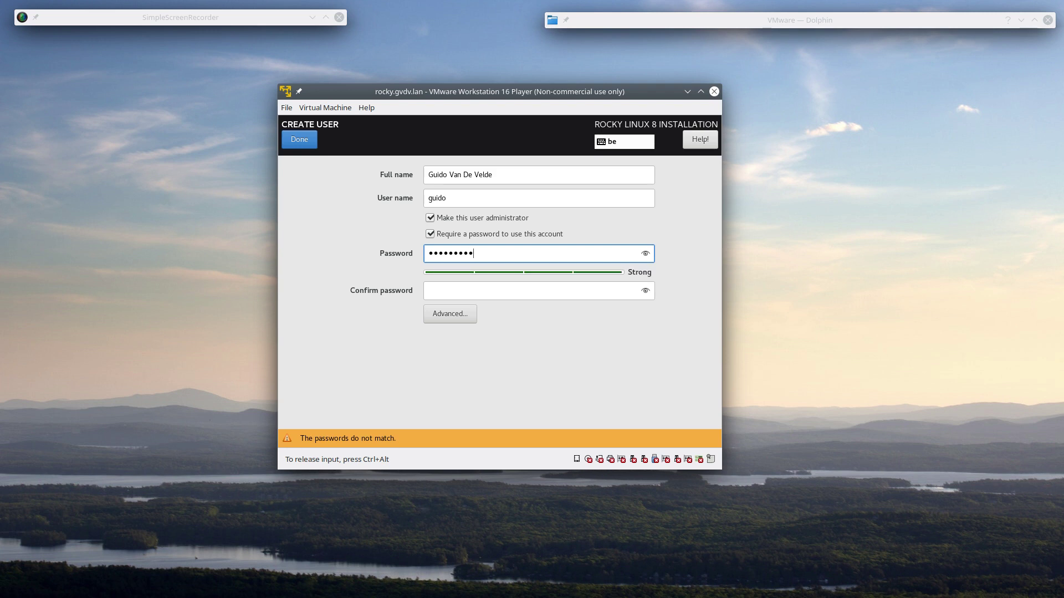
pyautogui.press('Tab')
pyautogui.write('*********')
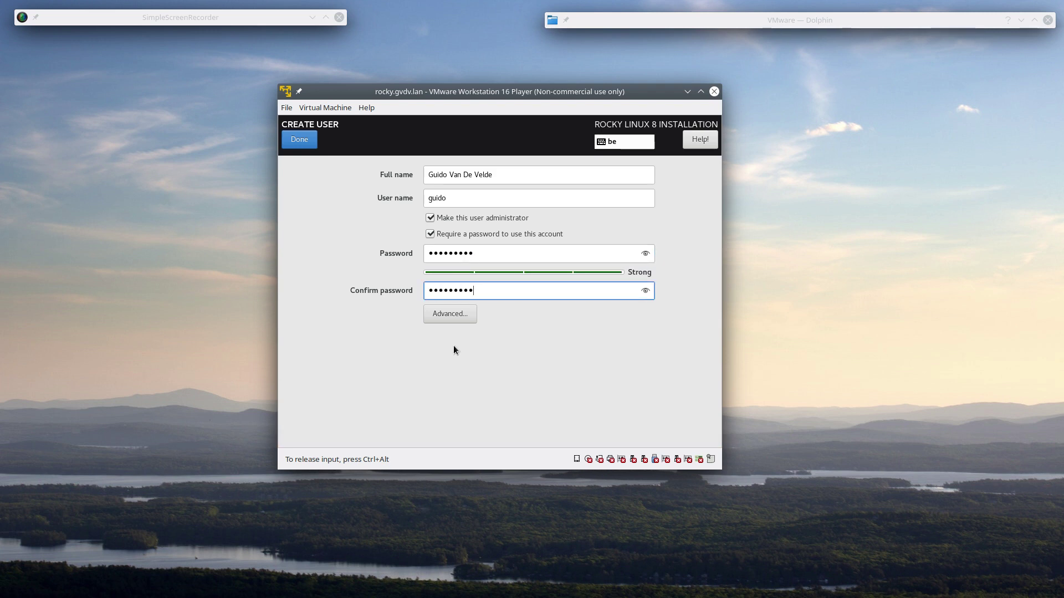
pyautogui.click(460, 317)
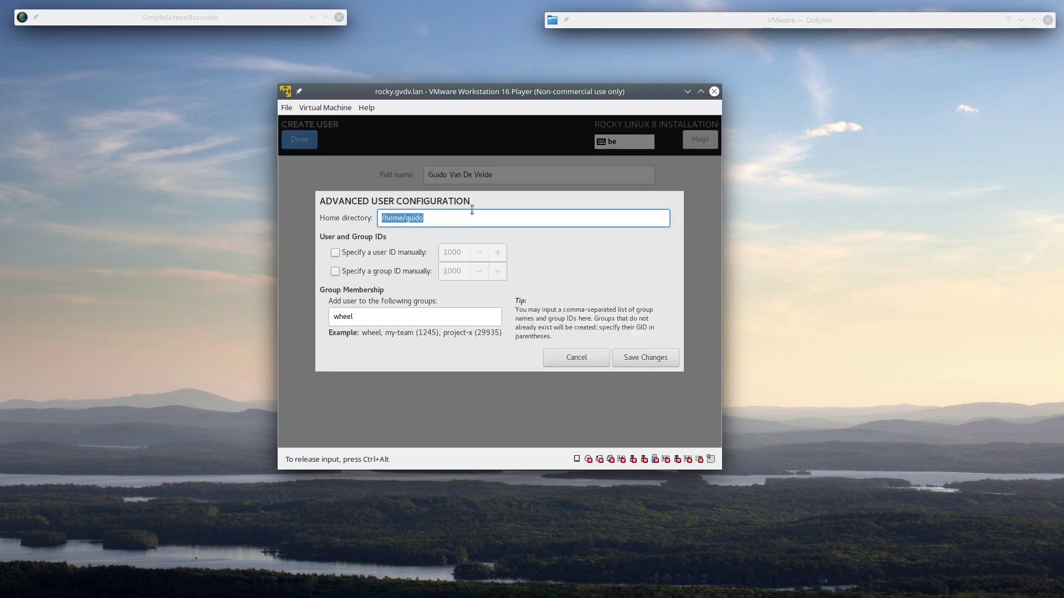
# - Manually set both the user ID and group ID to 4664 and save the changes
pyautogui.click(336, 254)
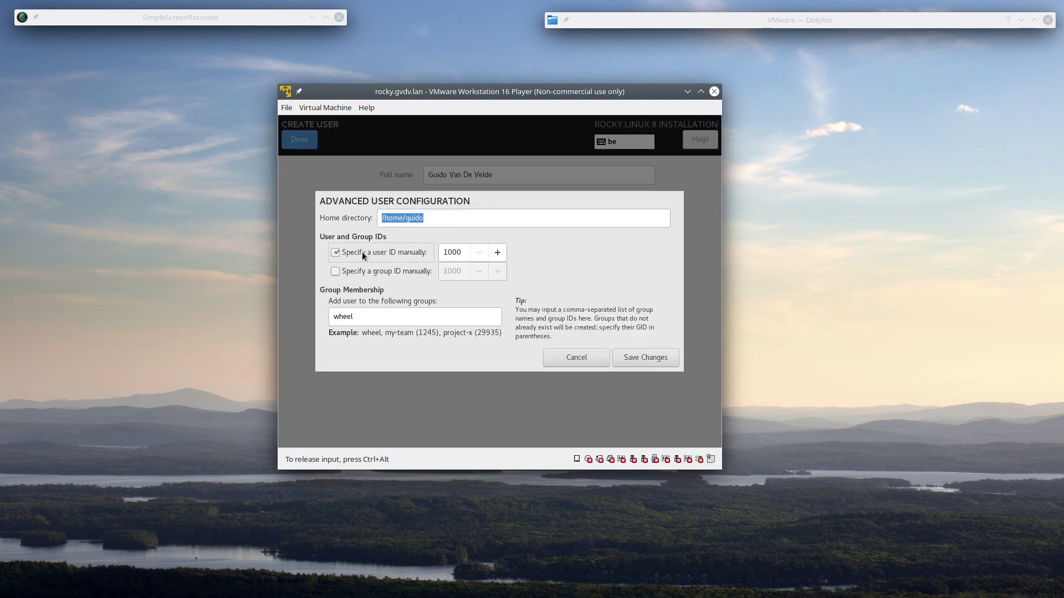
pyautogui.press('Tab')
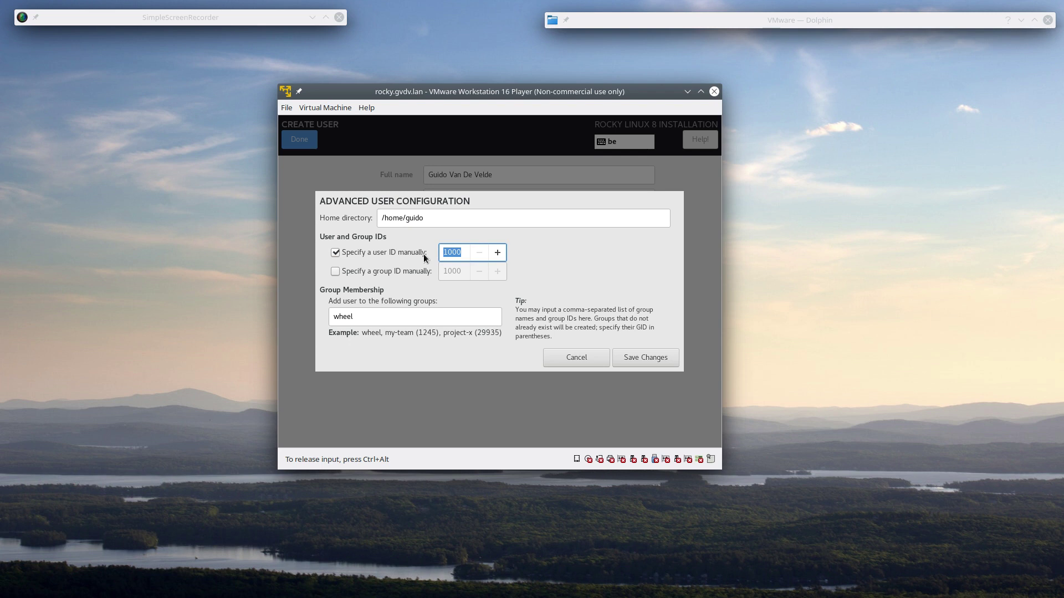
pyautogui.press('Home')
pyautogui.press('Delete')
pyautogui.press('Delete')
pyautogui.press('Delete')
pyautogui.write('4664')
pyautogui.click(335, 272)
pyautogui.moveTo(464, 274); pyautogui.dragTo(437, 272)
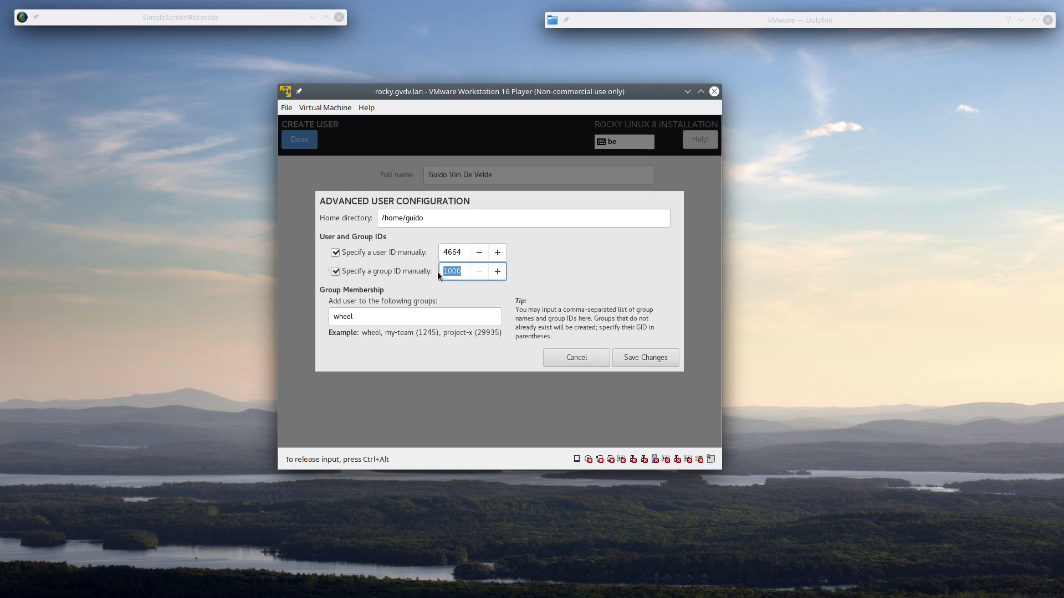
pyautogui.write('4664')
pyautogui.click(644, 361)
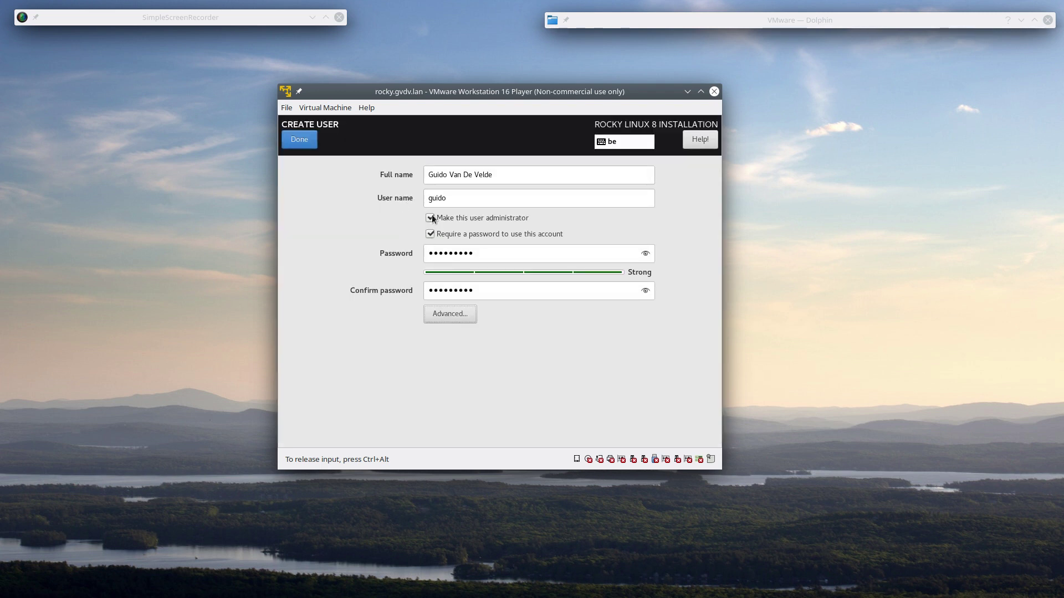
# - Confirm the new administrator account and begin installing Rocky Linux
pyautogui.click(312, 142)
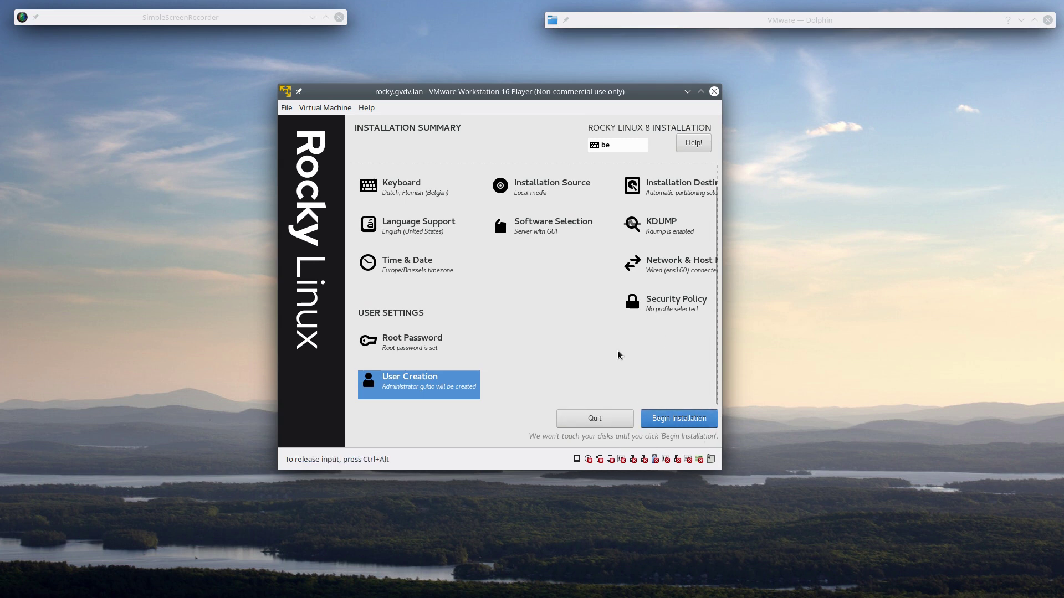
pyautogui.click(664, 423)
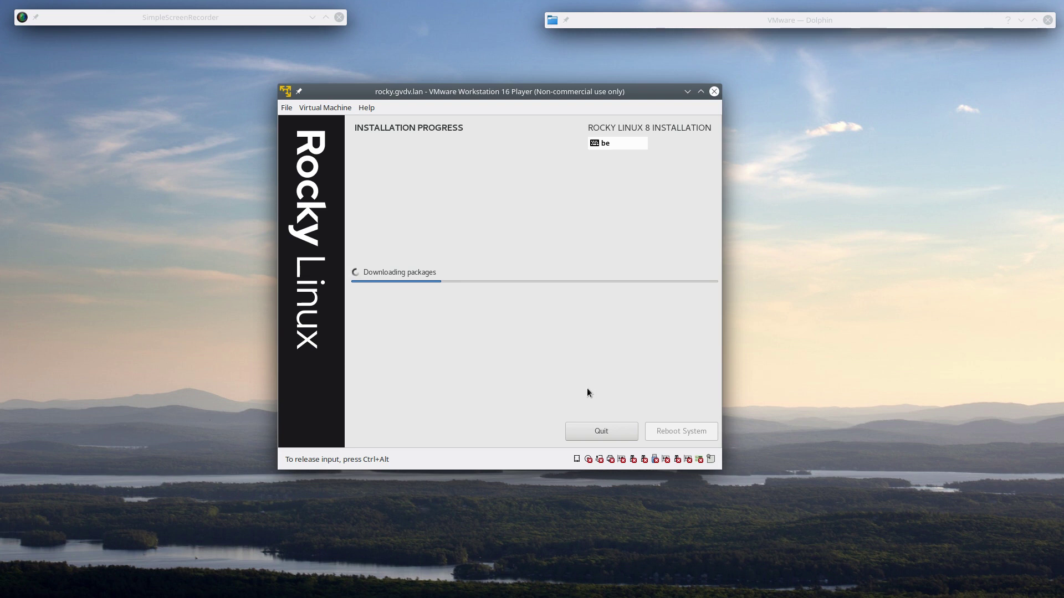
pyautogui.hotkey('ctrl', 'alt')
# - Pause the screen recording, then reboot the VM once the installation completes
pyautogui.doubleClick(190, 17)
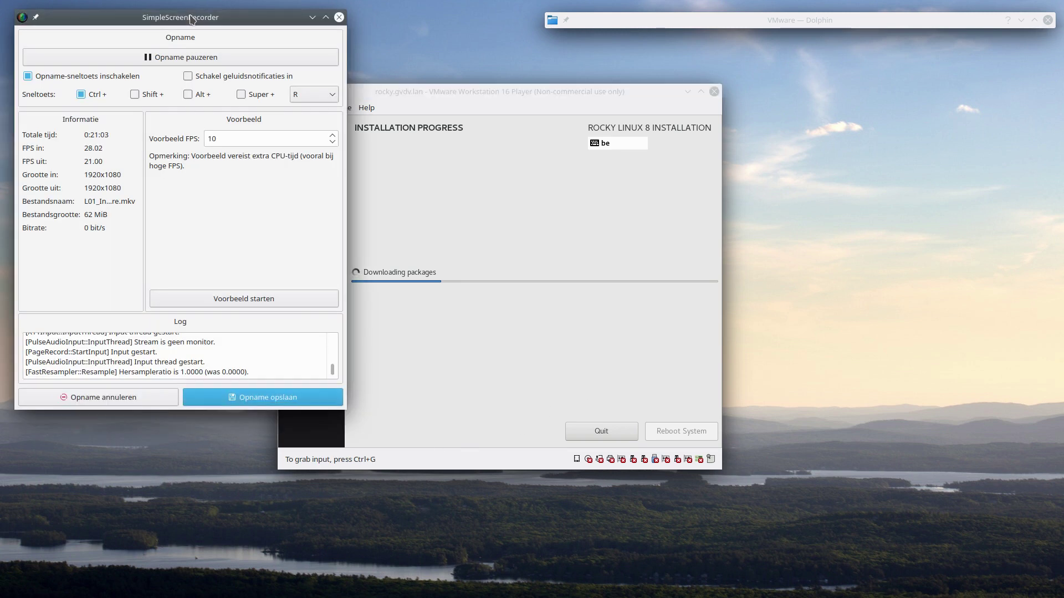
pyautogui.click(142, 55)
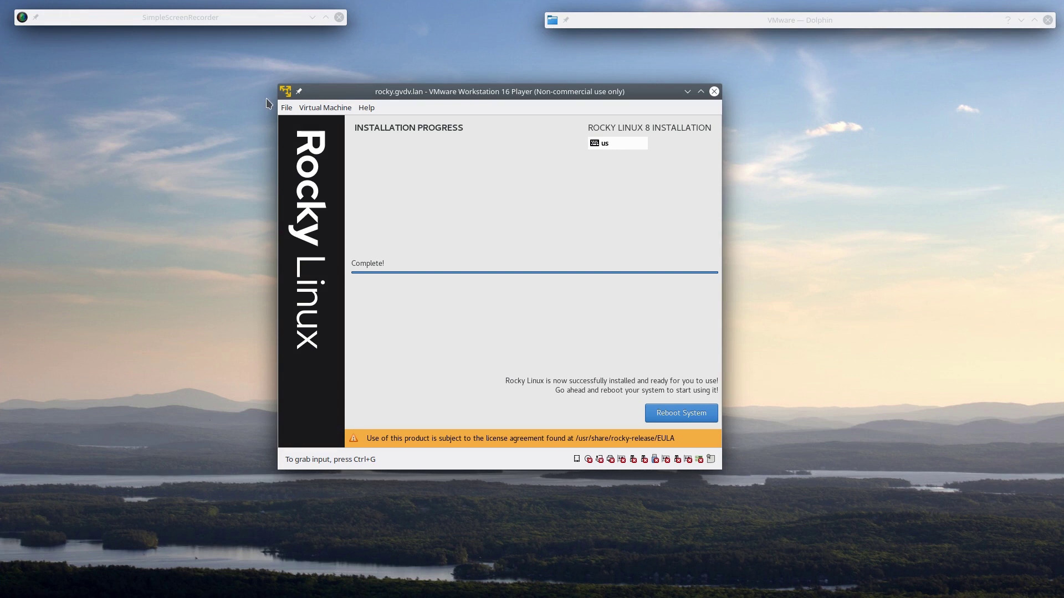
pyautogui.click(470, 173)
pyautogui.click(688, 415)
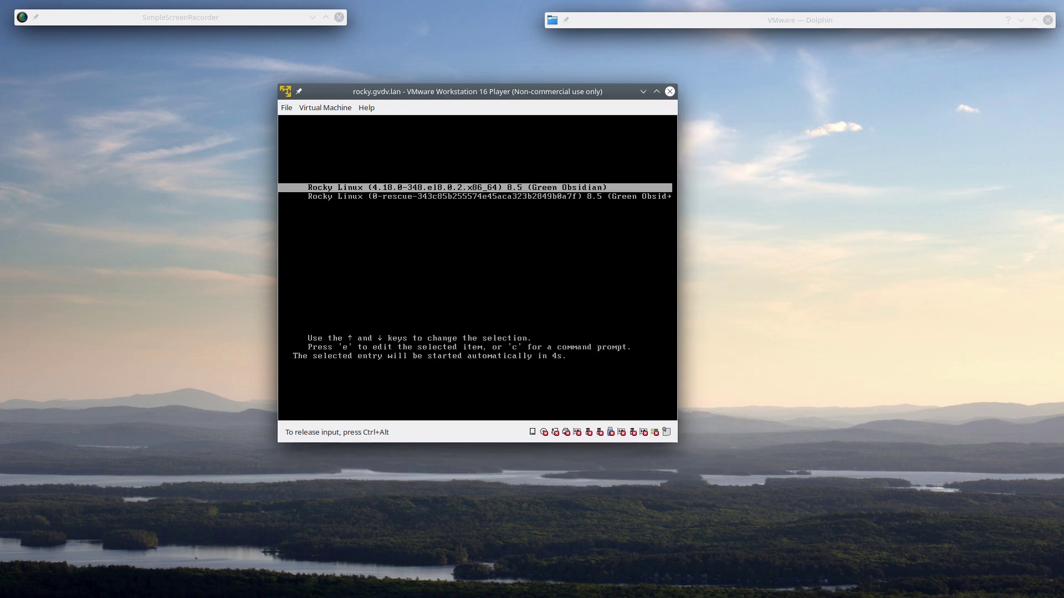
# - Boot the first Rocky Linux 8.5 GRUB entry instead of the rescue entry
pyautogui.press('Up')
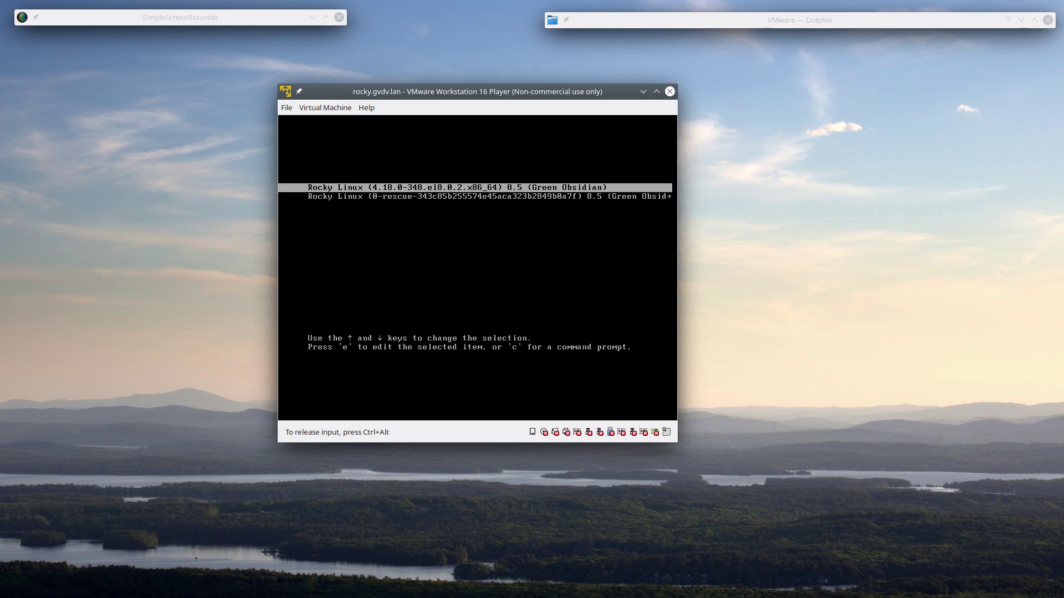
pyautogui.press('Down')
pyautogui.press('Up')
pyautogui.press('Down')
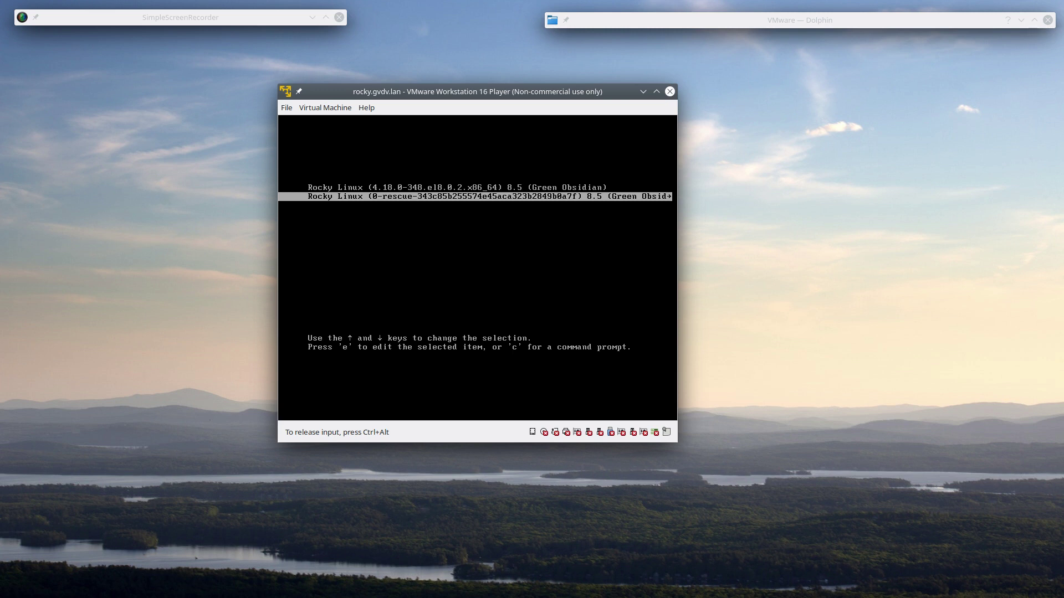
pyautogui.press('Up')
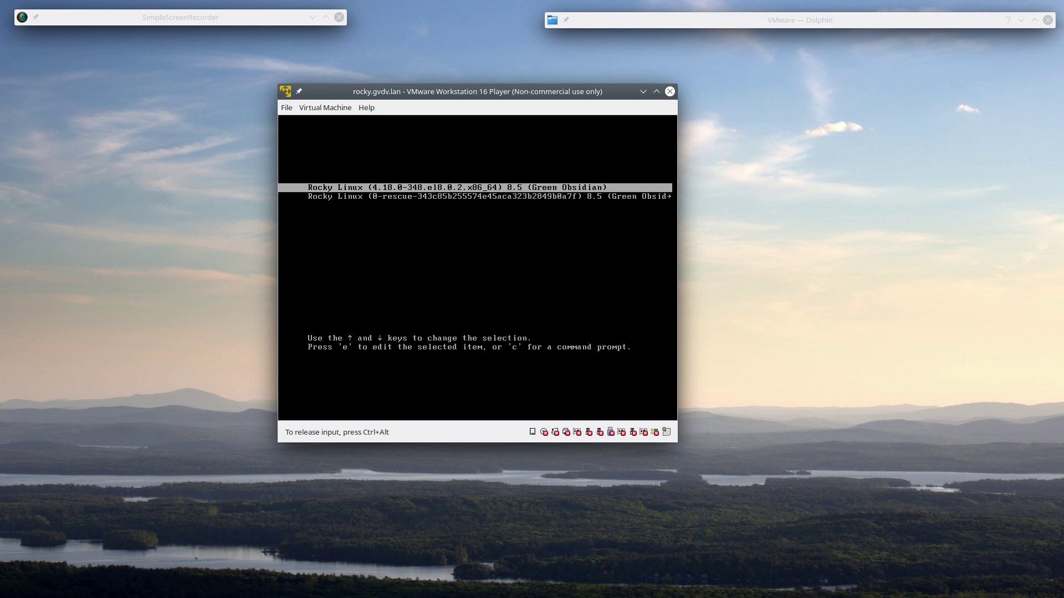
pyautogui.press('Return')
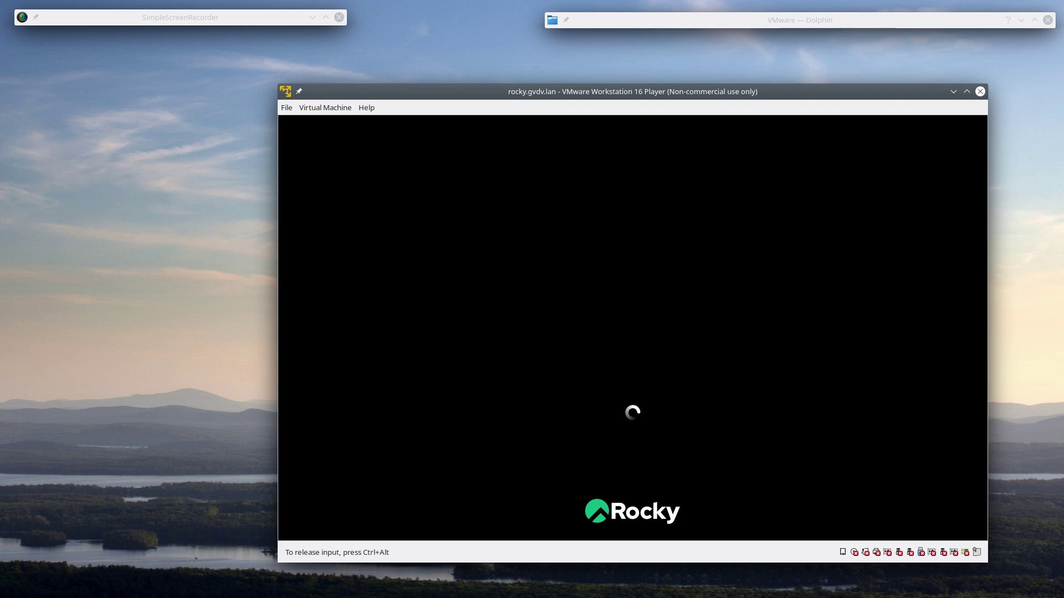
# - Accept the Rocky Linux license agreement and finish the initial configuration
pyautogui.hotkey('ctrl', 'alt')
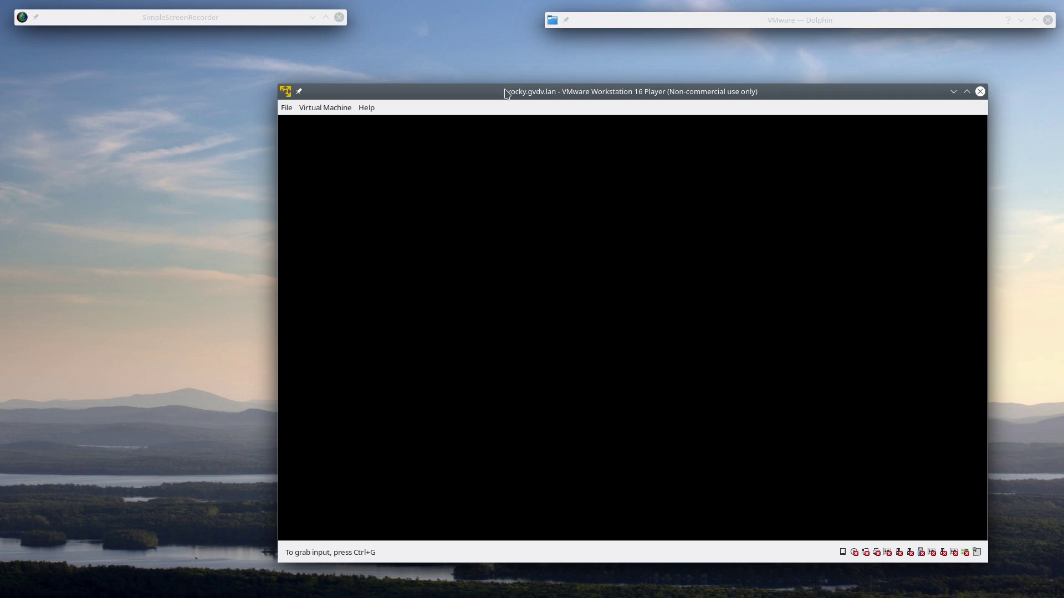
pyautogui.moveTo(507, 89); pyautogui.dragTo(407, 56)
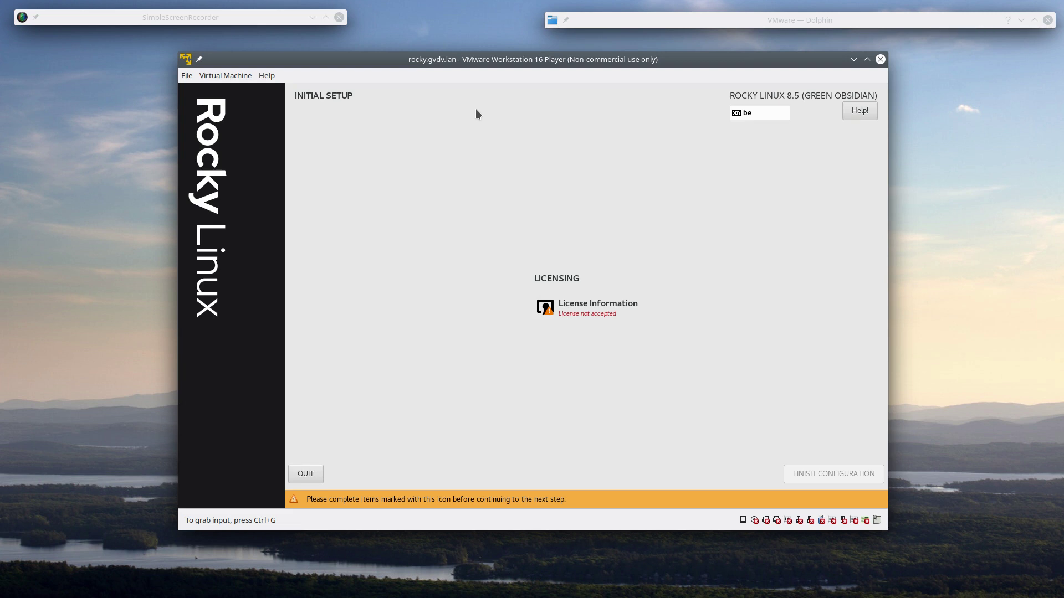
pyautogui.click(589, 309)
pyautogui.click(590, 311)
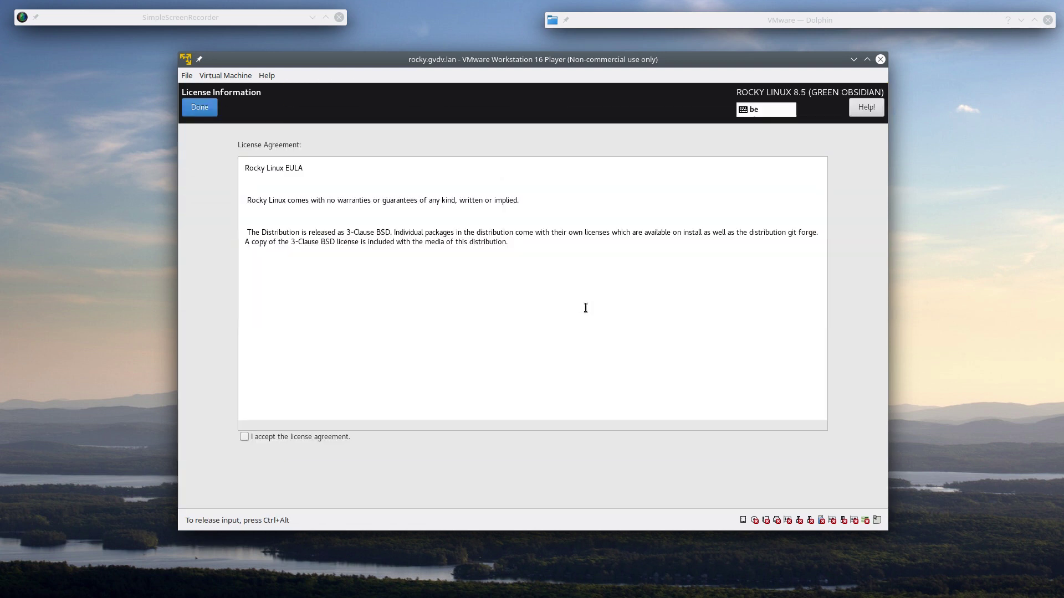
pyautogui.click(243, 433)
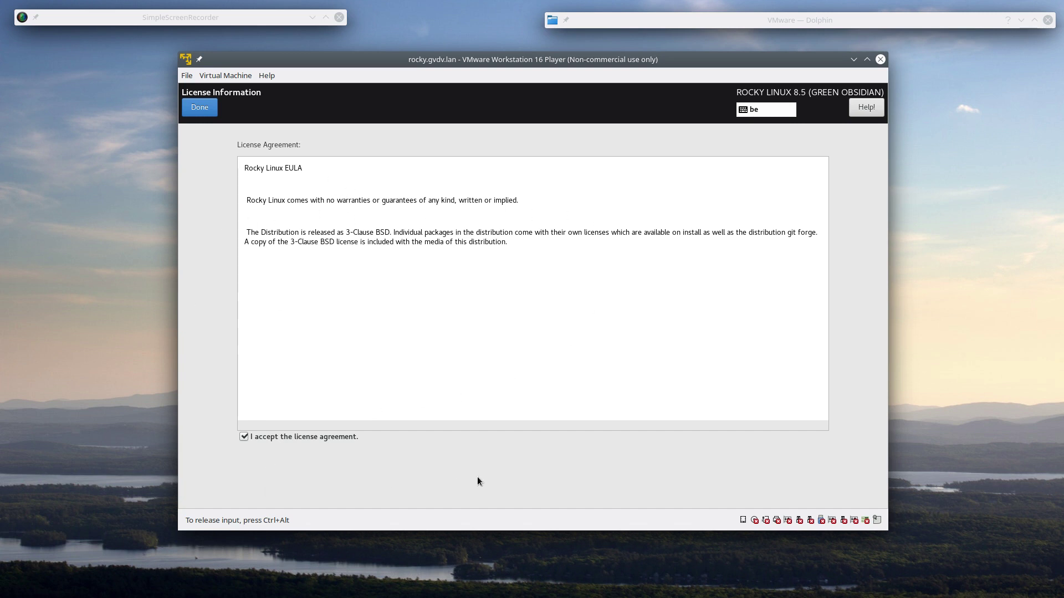
pyautogui.click(200, 109)
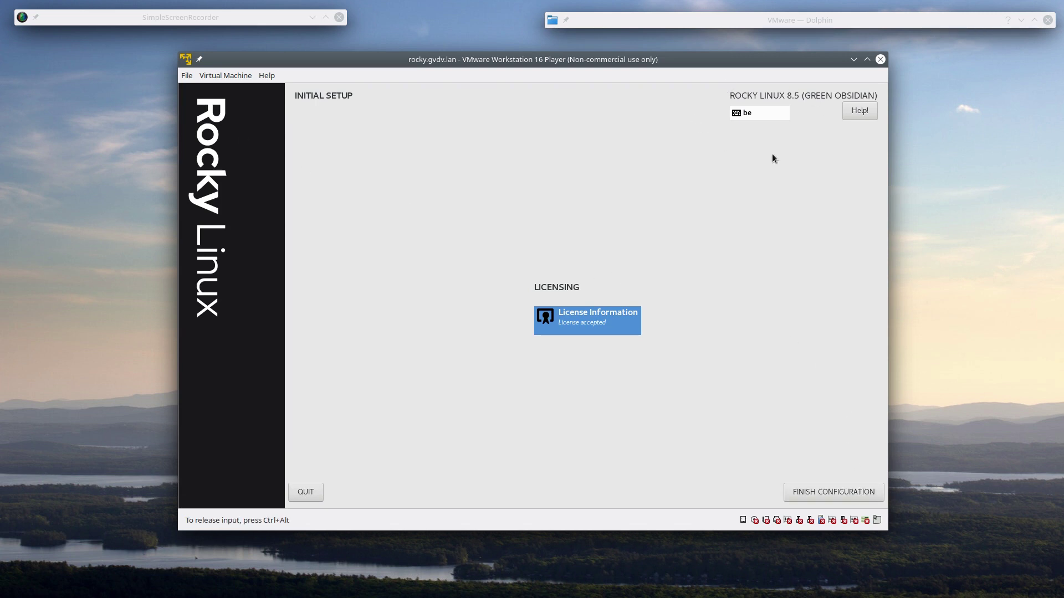
pyautogui.click(867, 497)
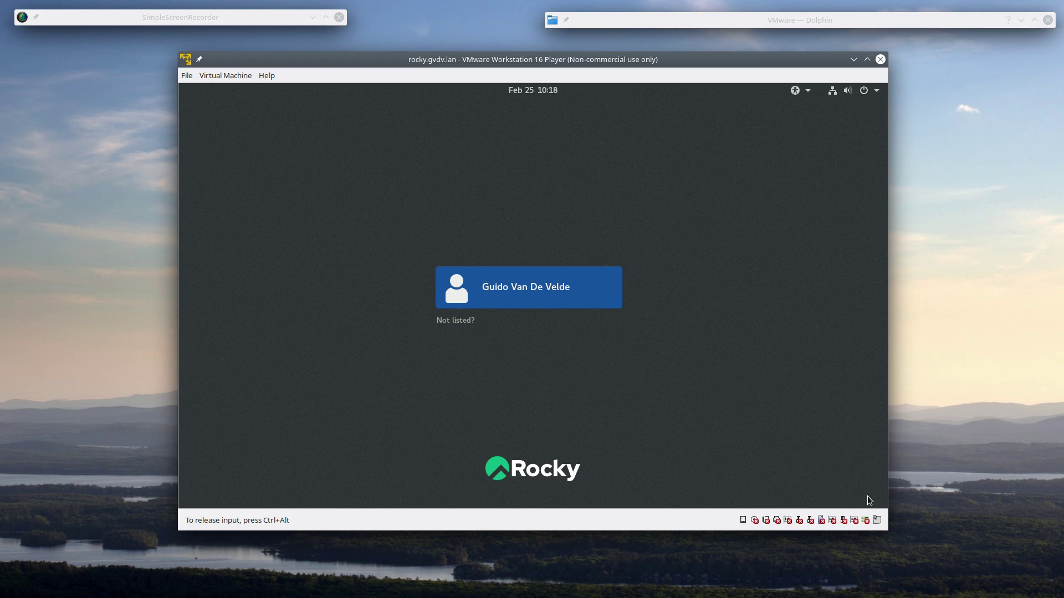
# - Log in as the newly created user with the account password
pyautogui.click(569, 297)
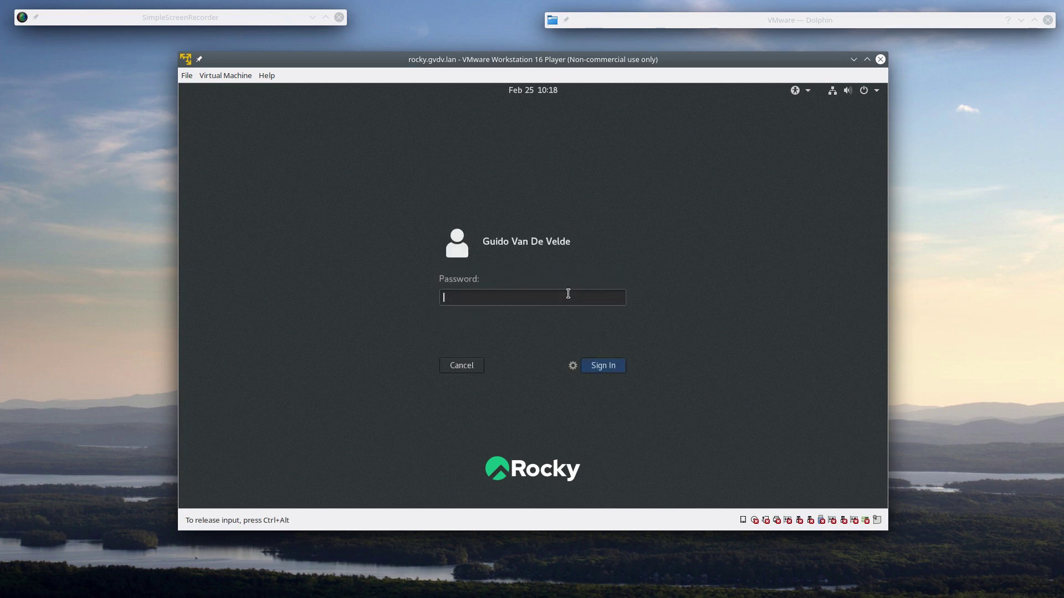
pyautogui.write('********')
pyautogui.press('Return')
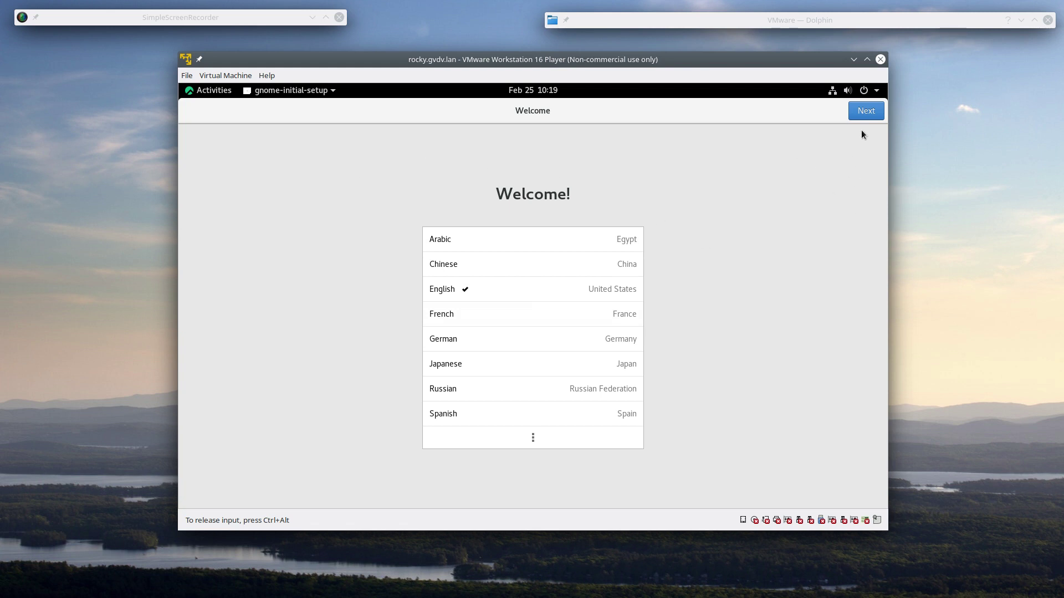
# - Keep English and Belgian keyboard, disable Location Services, skip online accounts, close Getting Started help
pyautogui.click(868, 112)
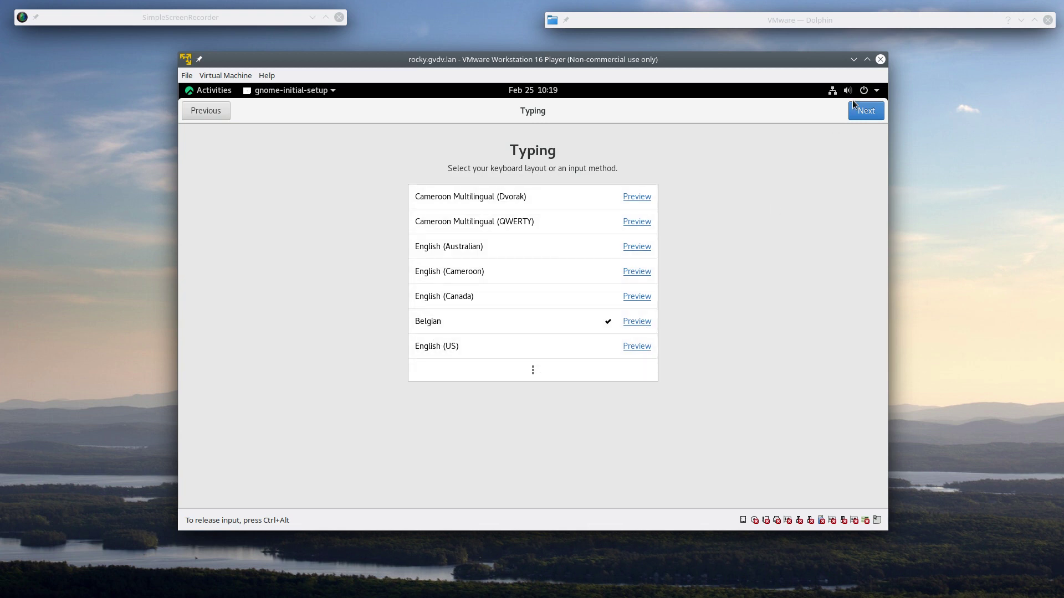
pyautogui.click(864, 114)
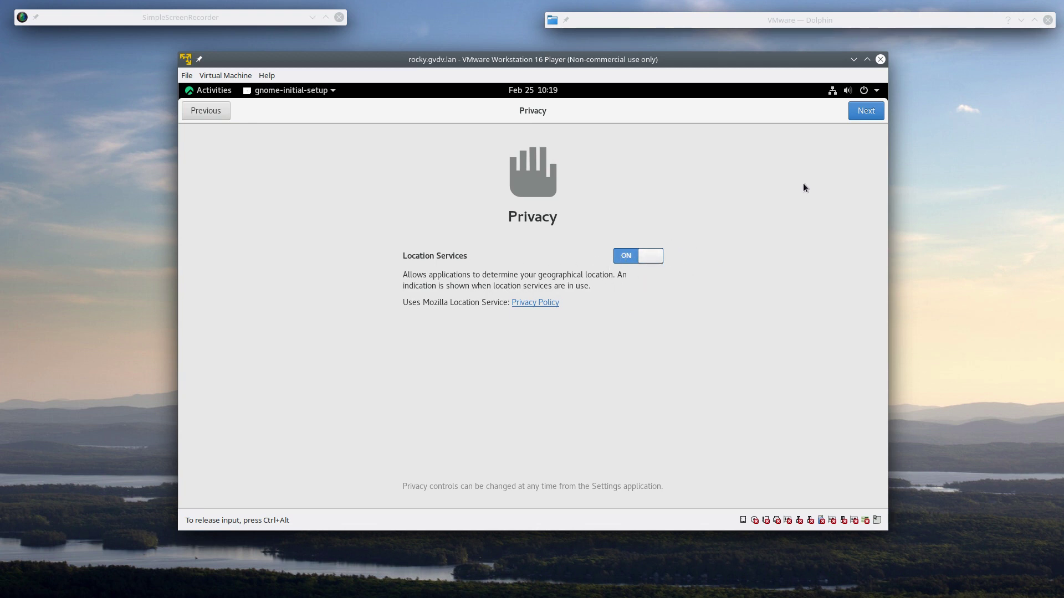
pyautogui.click(623, 258)
pyautogui.click(870, 112)
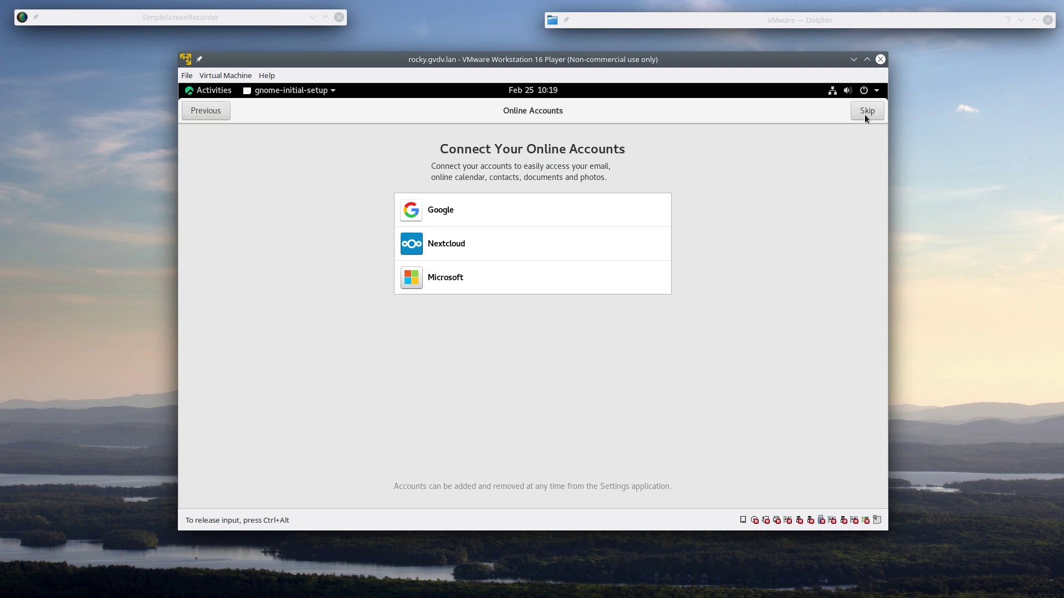
pyautogui.click(869, 110)
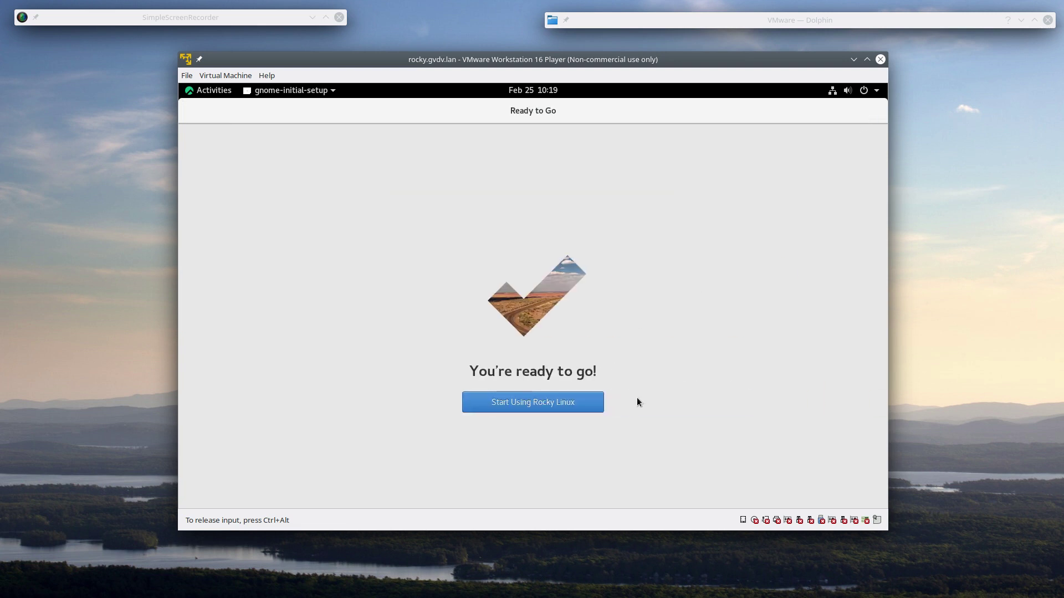
pyautogui.click(535, 404)
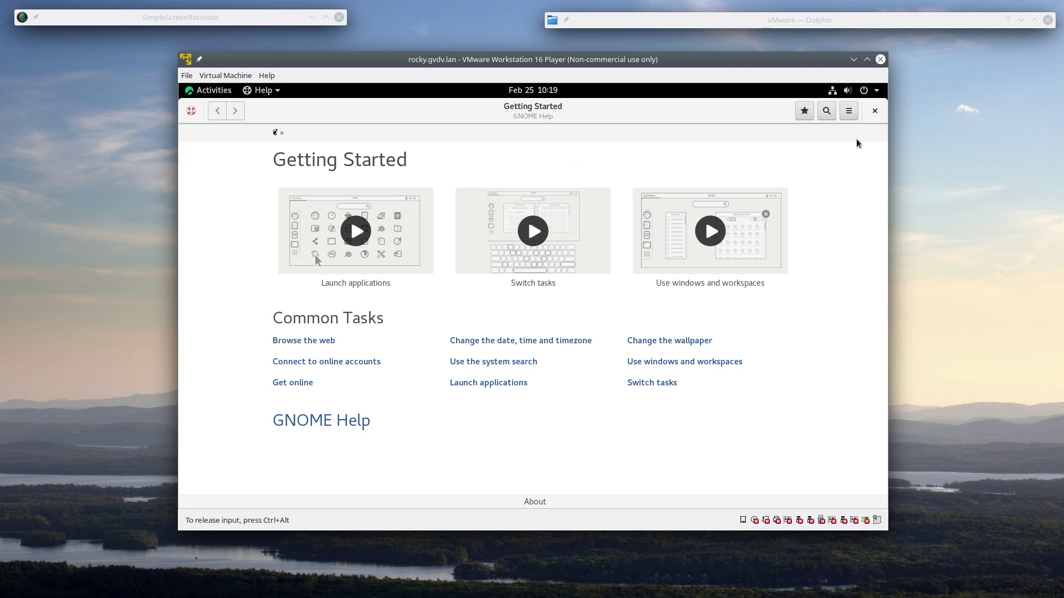
pyautogui.click(877, 111)
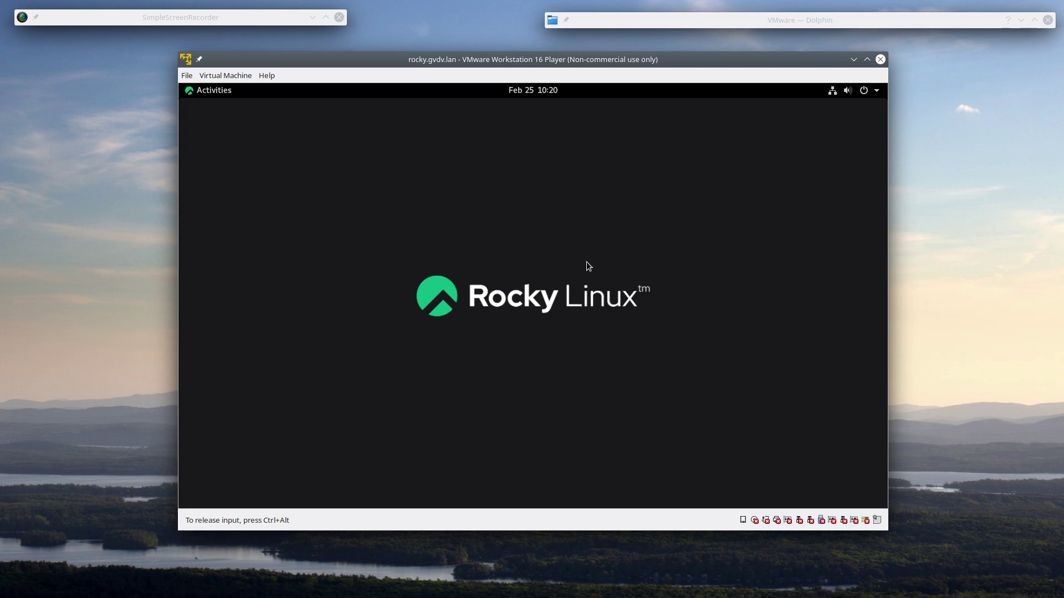
# - Choose Change Background from the guest desktop's right-click menu to open the Background page
pyautogui.rightClick(571, 241)
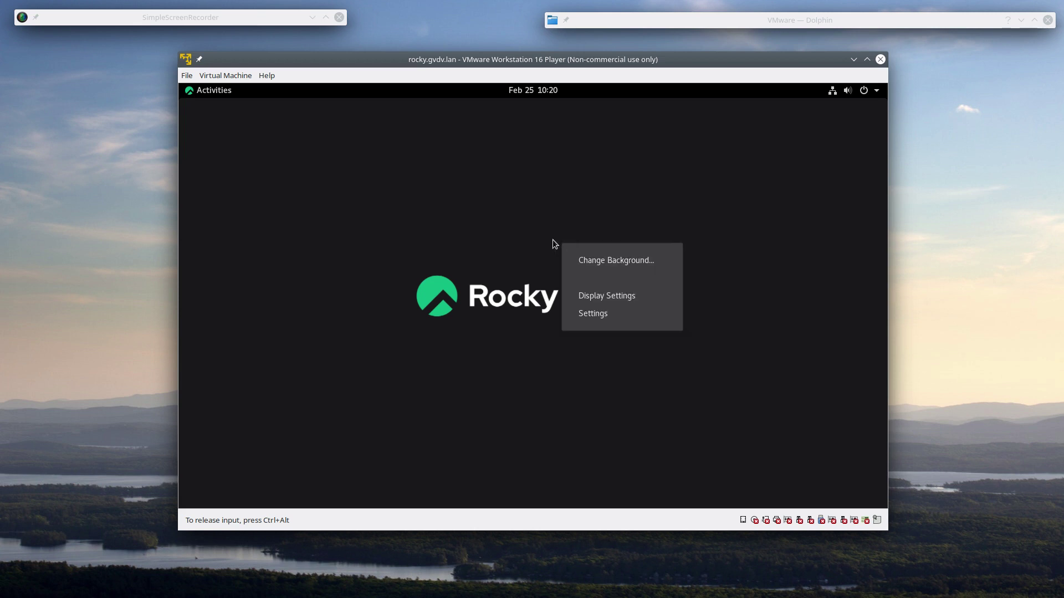
pyautogui.click(572, 261)
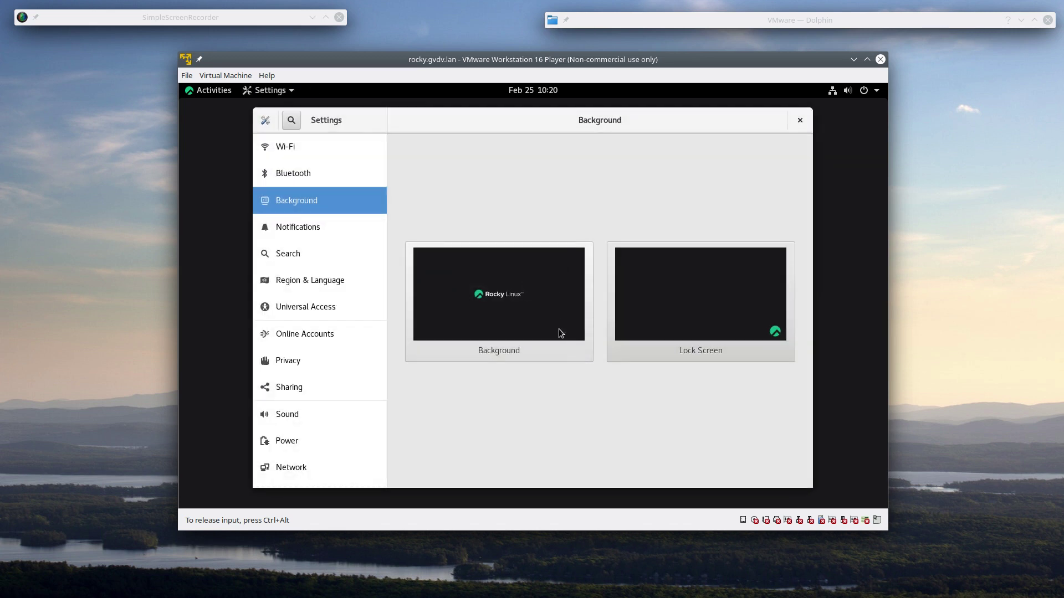
pyautogui.click(565, 345)
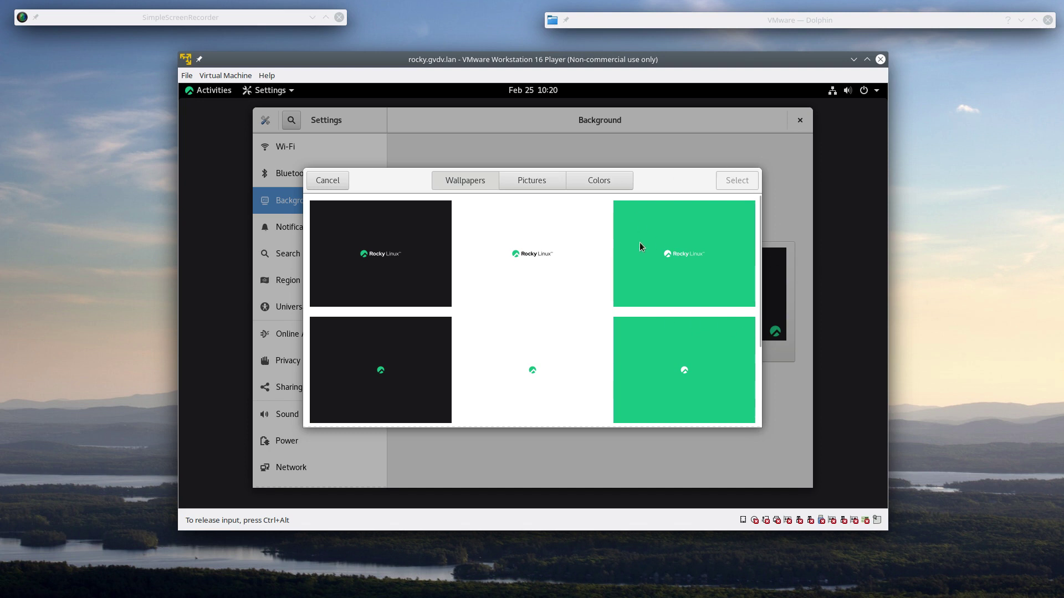
pyautogui.click(534, 179)
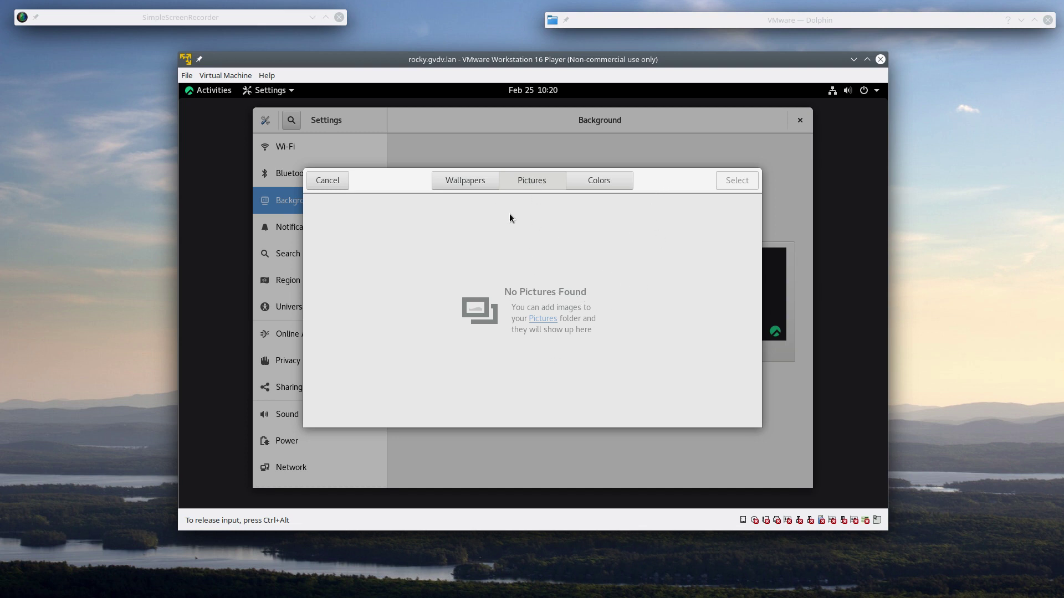
pyautogui.click(467, 182)
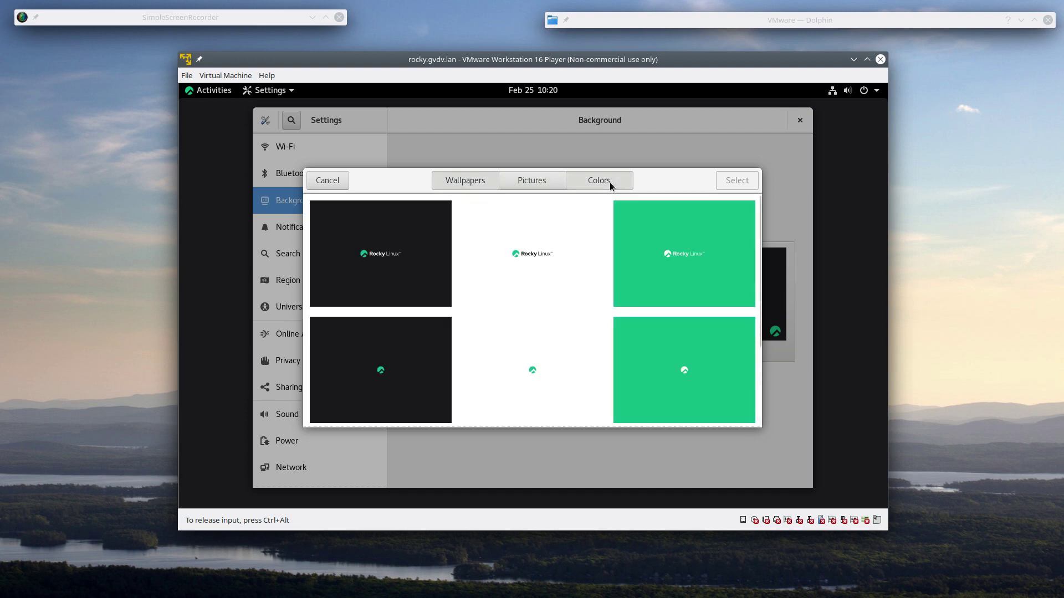
pyautogui.click(610, 182)
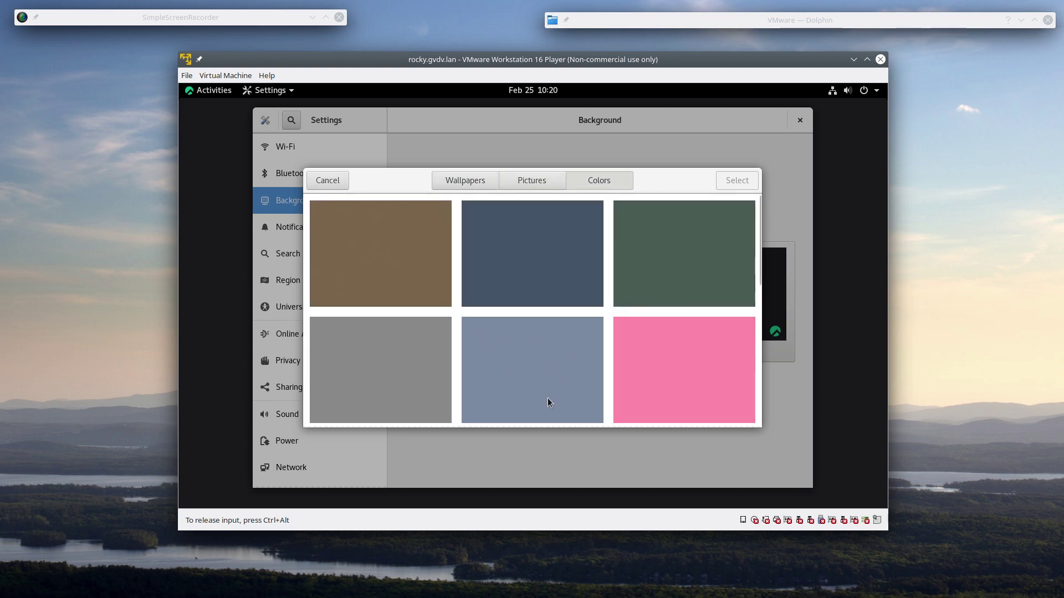
pyautogui.click(328, 182)
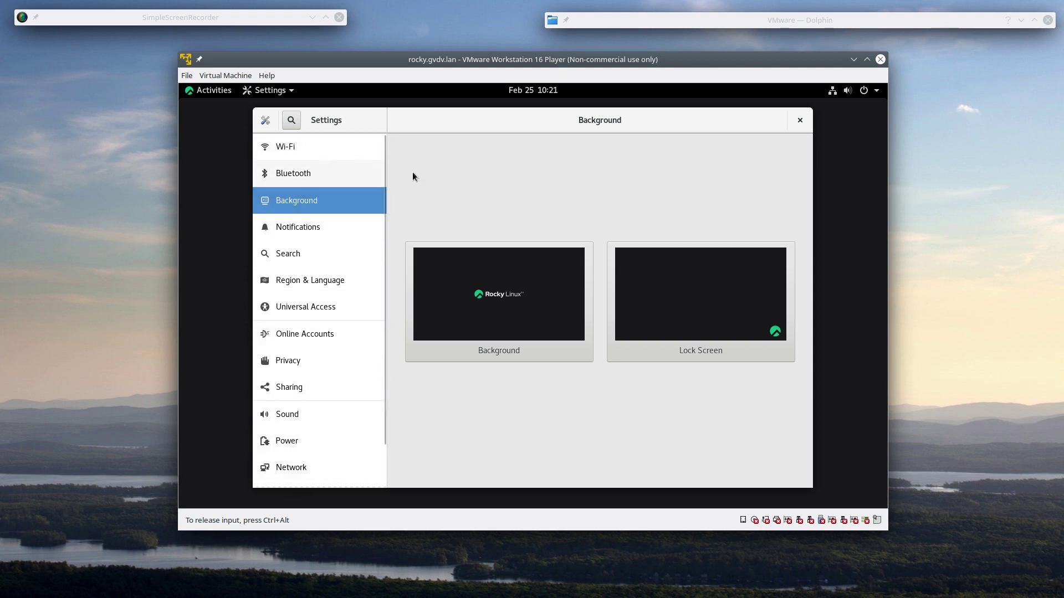
# - Open Region & Language in Settings and bring up the Formats chooser
pyautogui.click(332, 283)
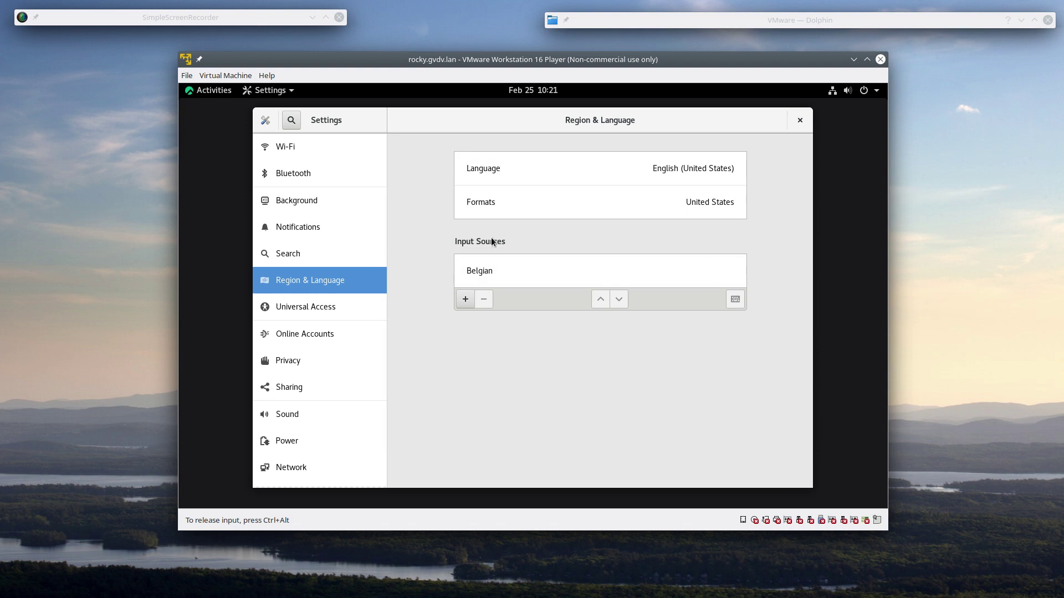
pyautogui.click(697, 204)
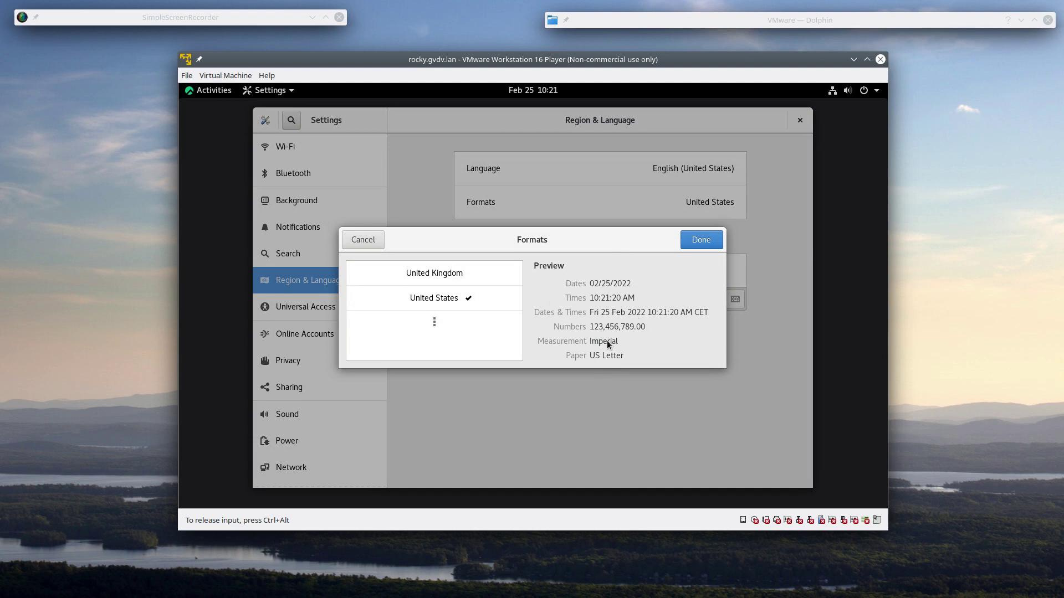
# - Expand the full country list in Formats and select Denmark
pyautogui.click(434, 323)
pyautogui.scroll(-1, 485, 299)
pyautogui.scroll(-4, 484, 299)
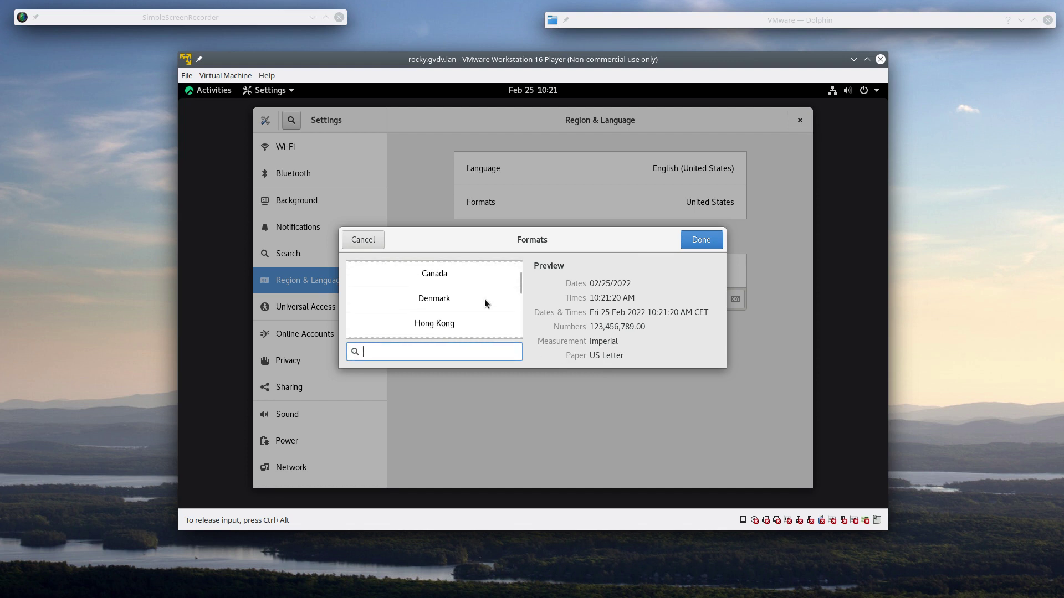
pyautogui.scroll(-5, 487, 297)
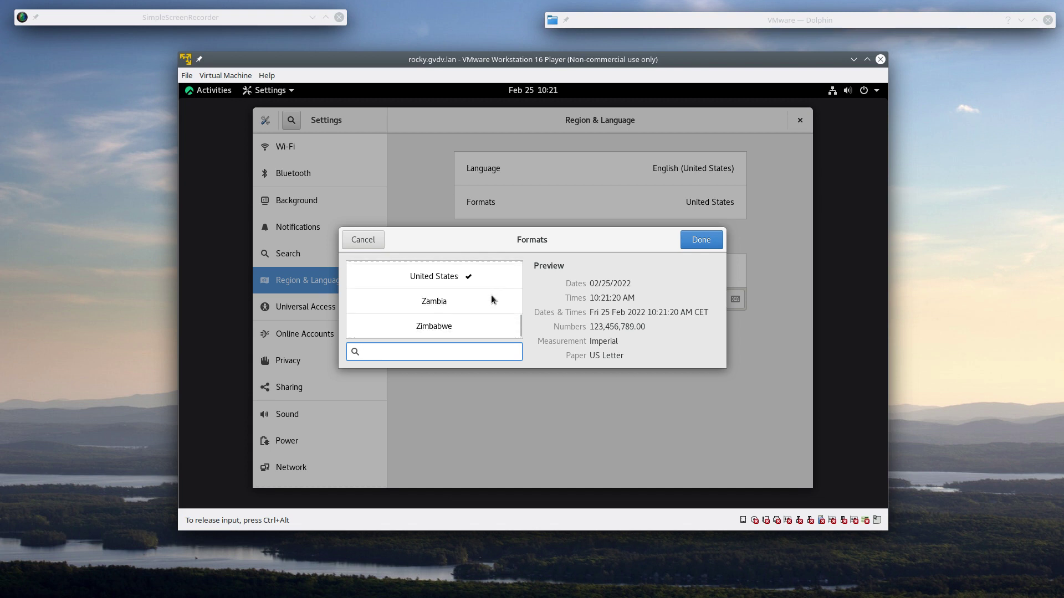
pyautogui.scroll(3, 492, 300)
pyautogui.scroll(5, 491, 299)
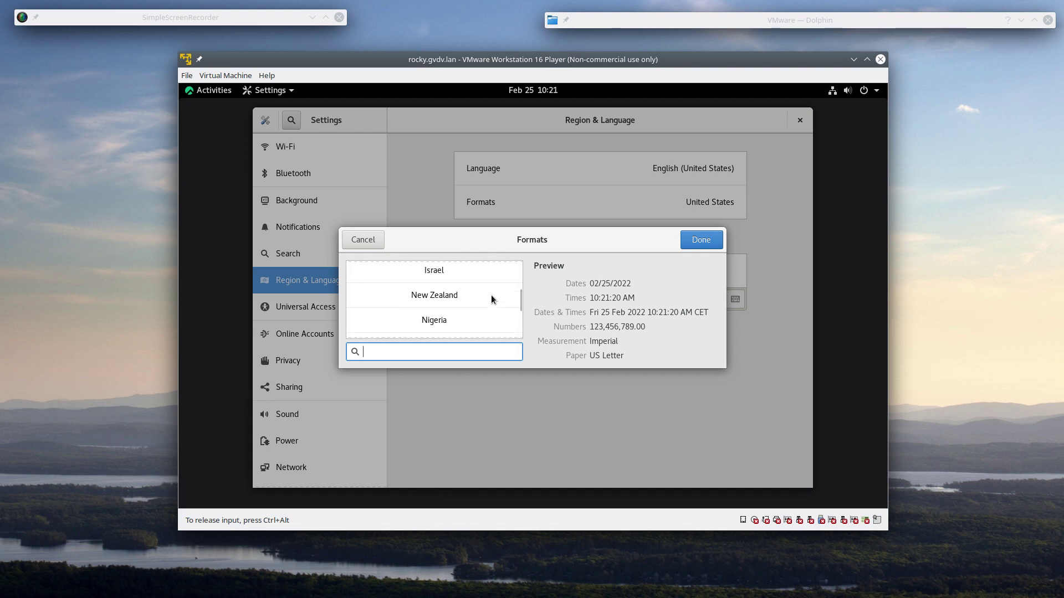
pyautogui.scroll(1, 491, 299)
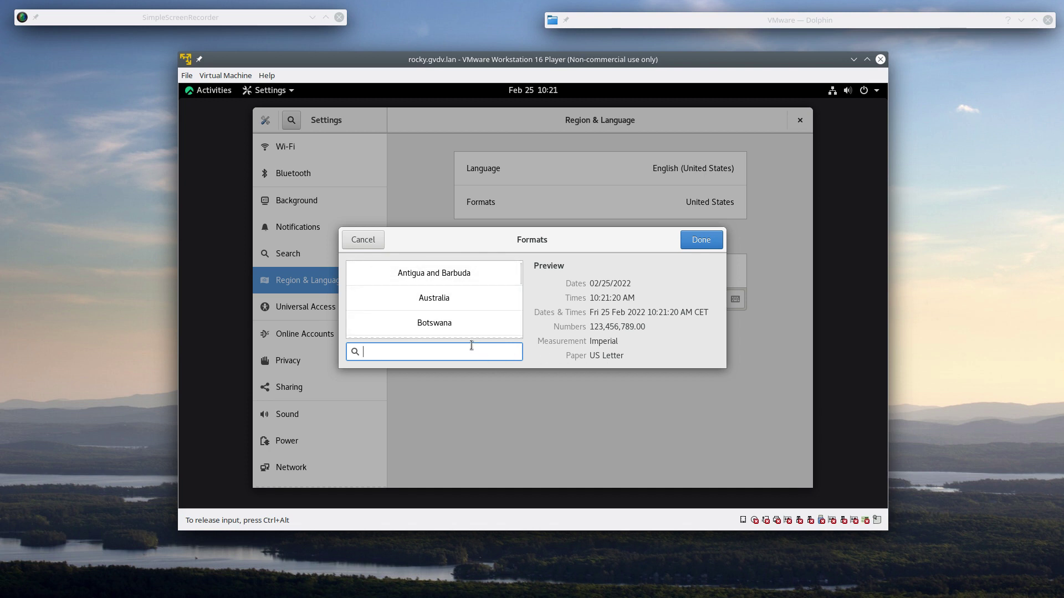
pyautogui.write('be')
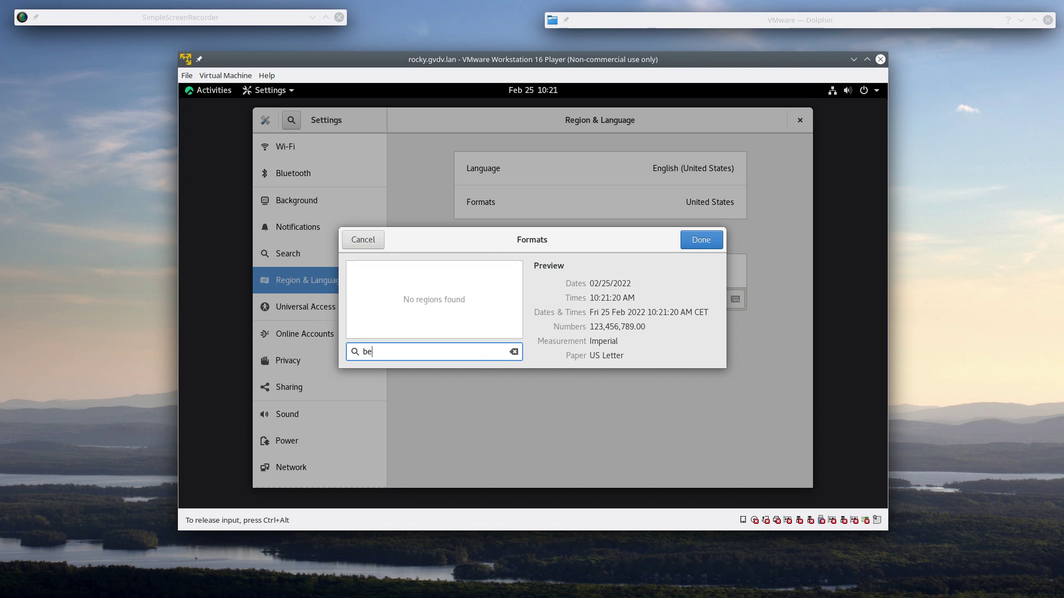
pyautogui.press('BackSpace')
pyautogui.press('BackSpace')
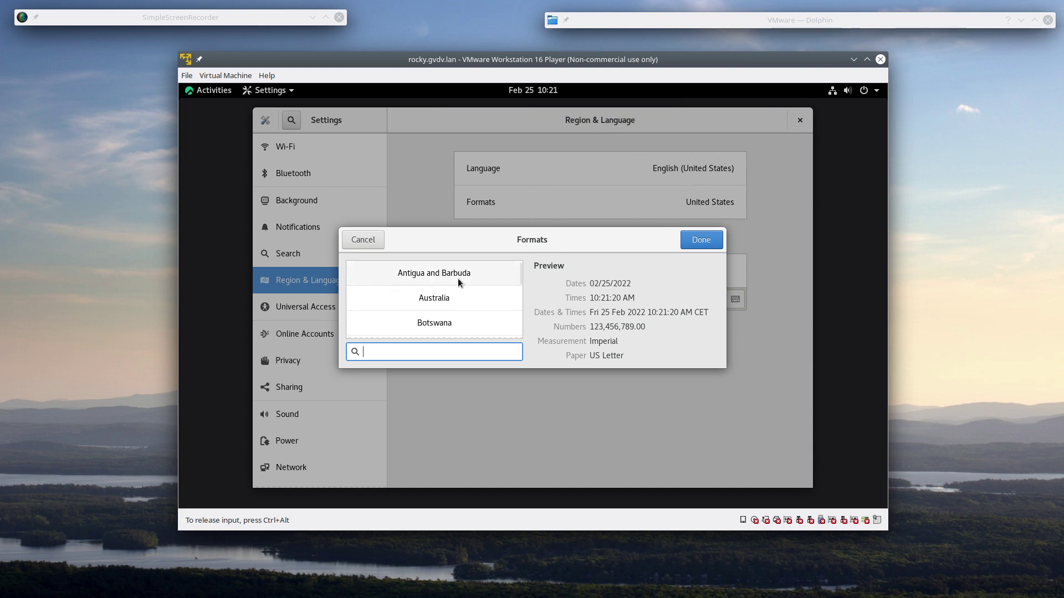
pyautogui.scroll(-2, 477, 293)
pyautogui.scroll(-1, 495, 297)
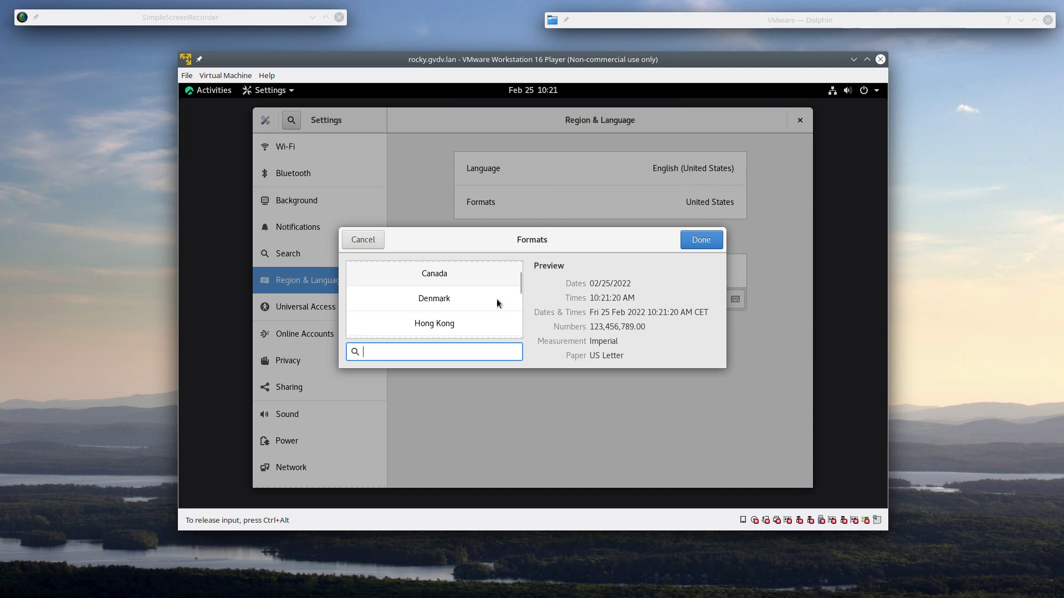
pyautogui.click(451, 300)
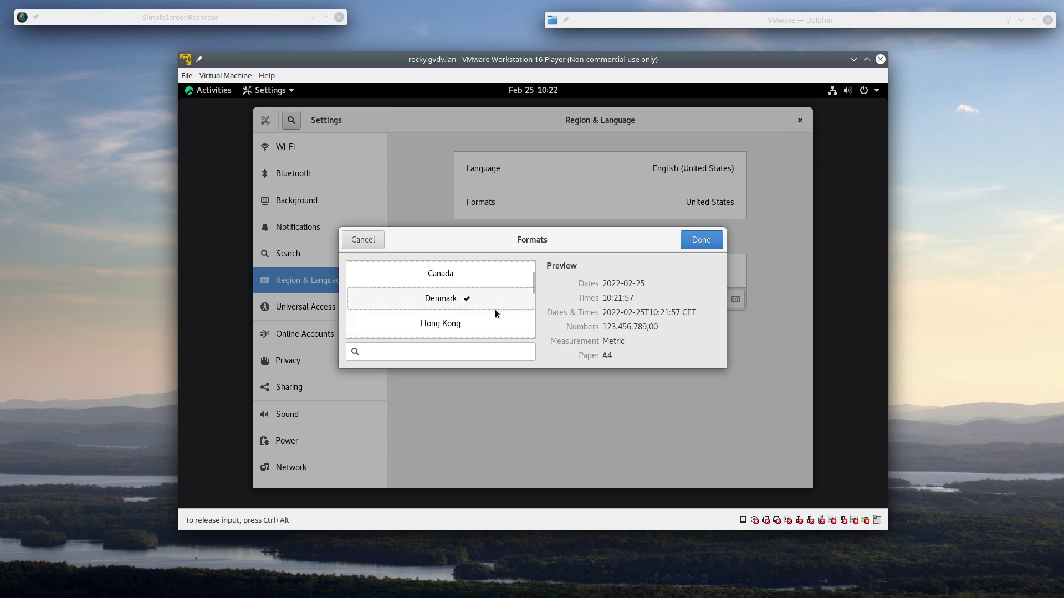
# - Review the Denmark preview (metric, A4, 123.456.789,00) and confirm it with Done
pyautogui.scroll(-3, 495, 313)
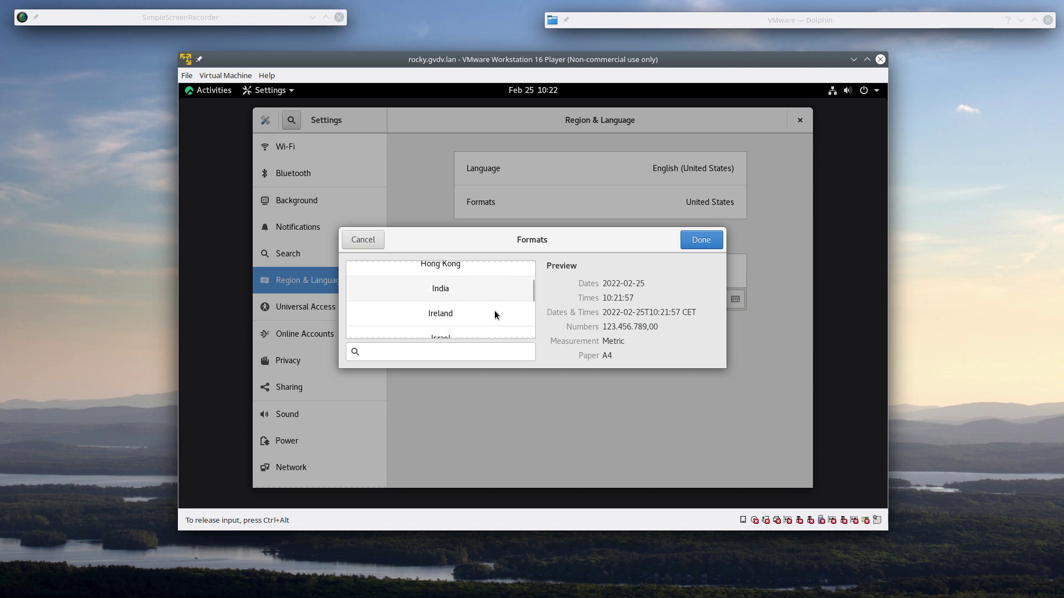
pyautogui.scroll(-7, 495, 314)
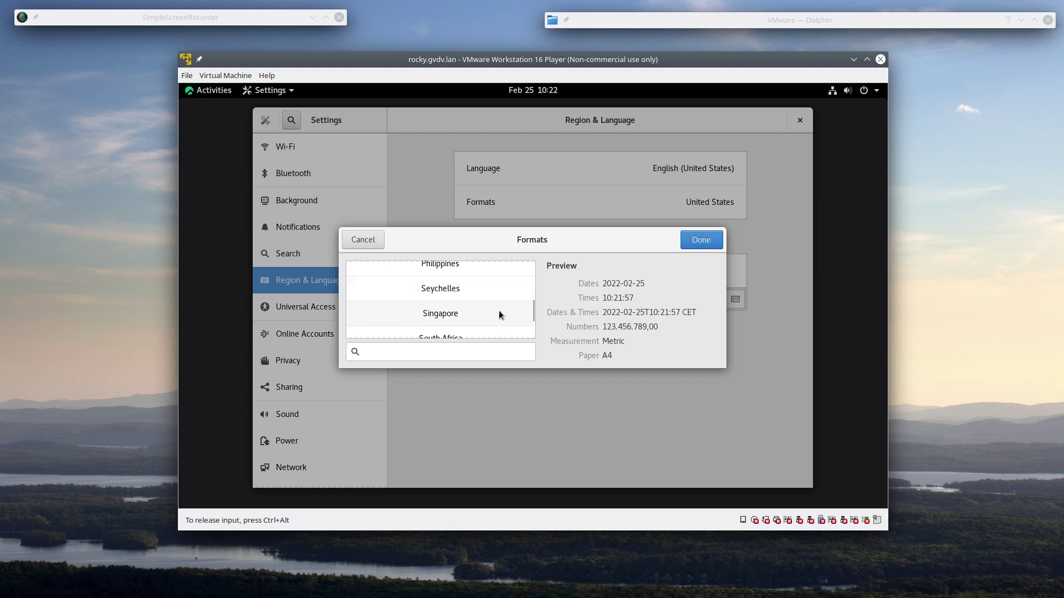
pyautogui.scroll(-5, 499, 314)
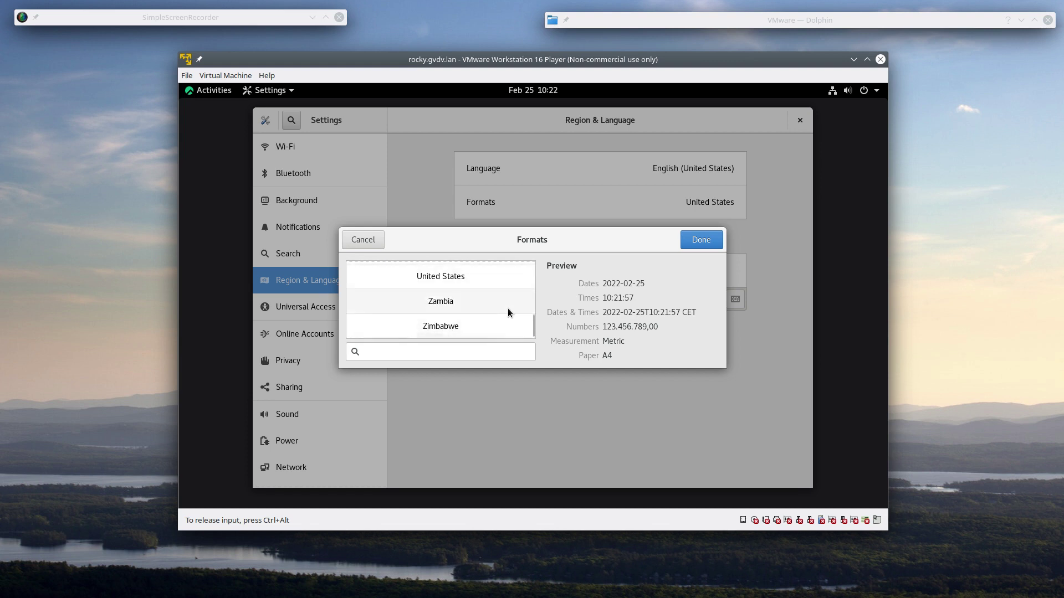
pyautogui.scroll(15, 508, 313)
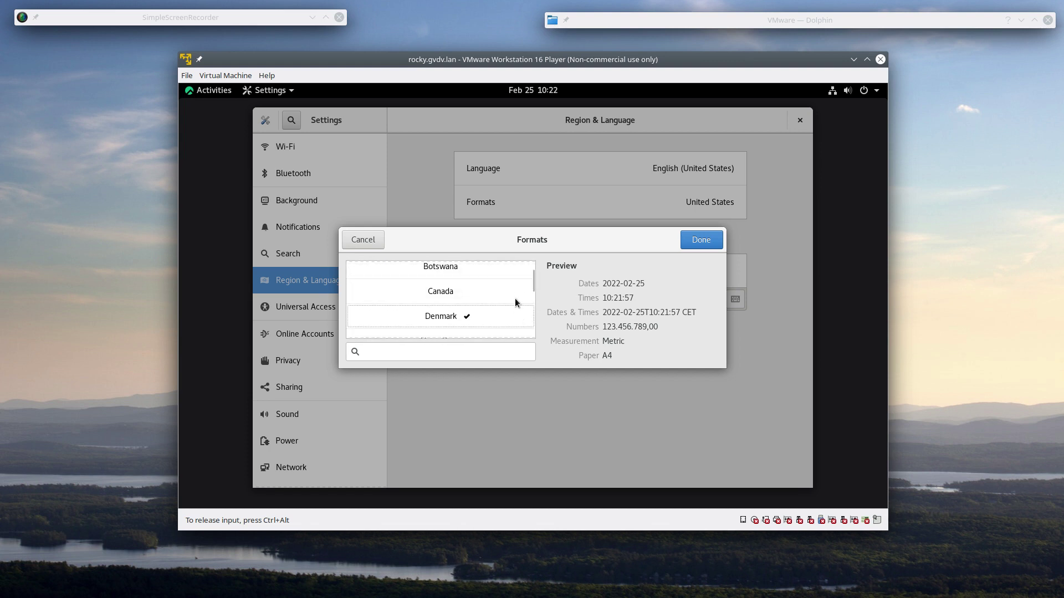
pyautogui.scroll(2, 514, 302)
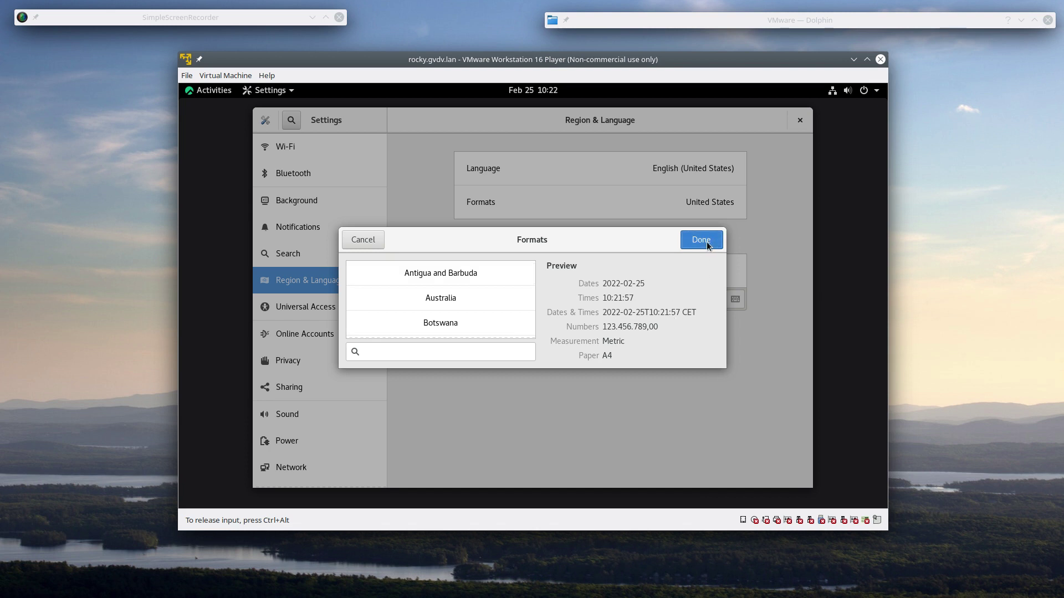
pyautogui.click(707, 242)
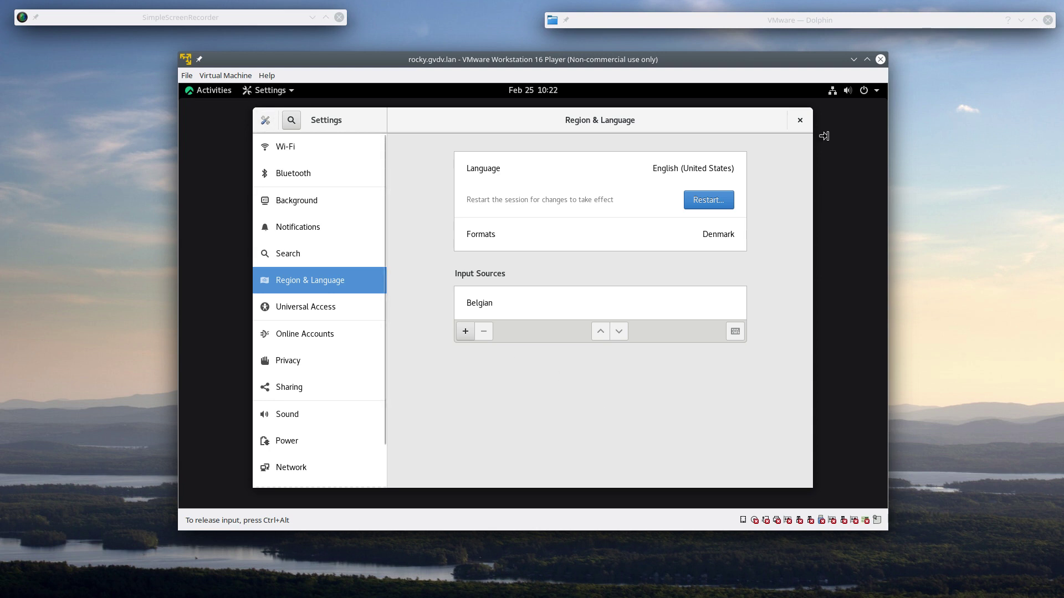
# - Close the Settings window and open the GNOME top-bar system menu
pyautogui.click(796, 123)
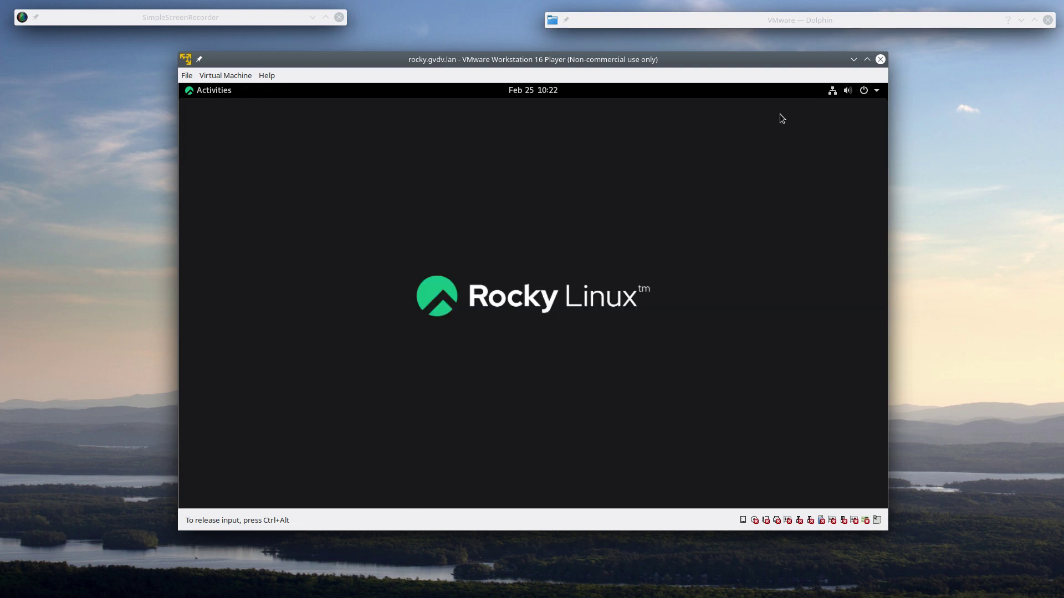
pyautogui.click(878, 92)
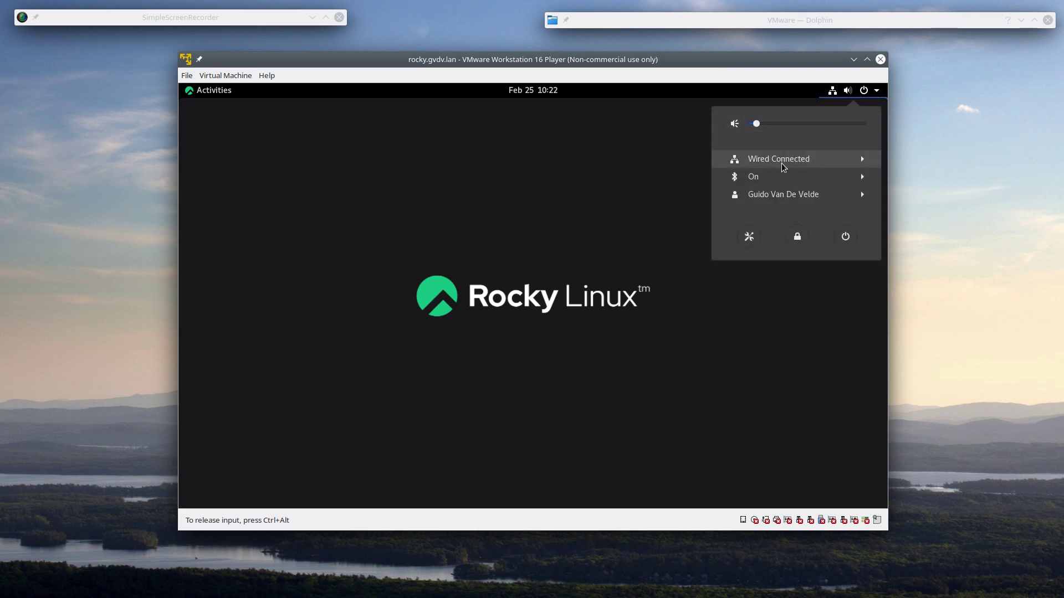
# - Expand Wired, Bluetooth and the user entry in the system menu, then open Account Settings
pyautogui.click(800, 163)
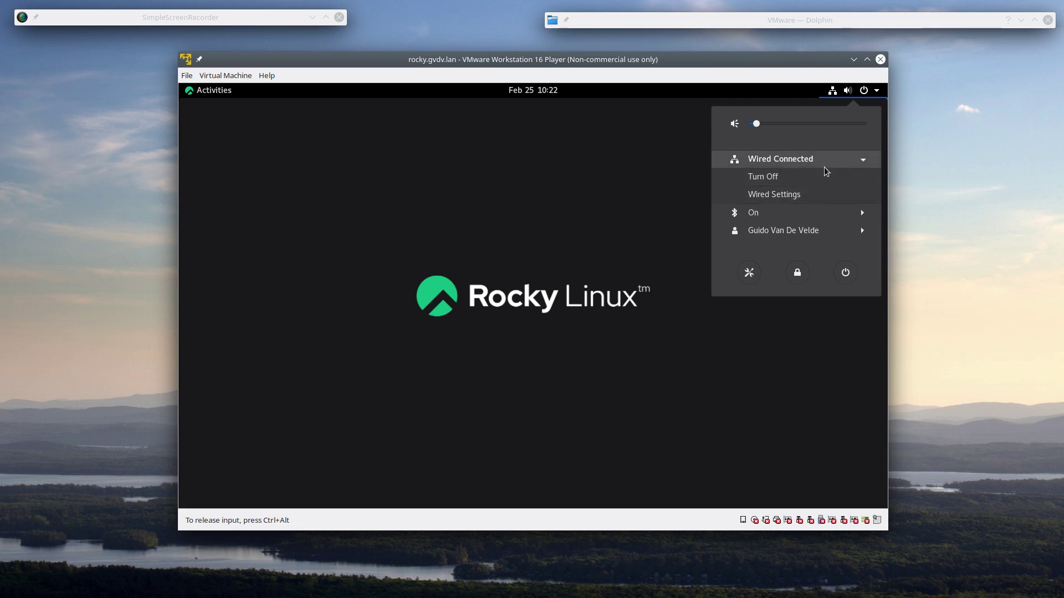
pyautogui.click(863, 216)
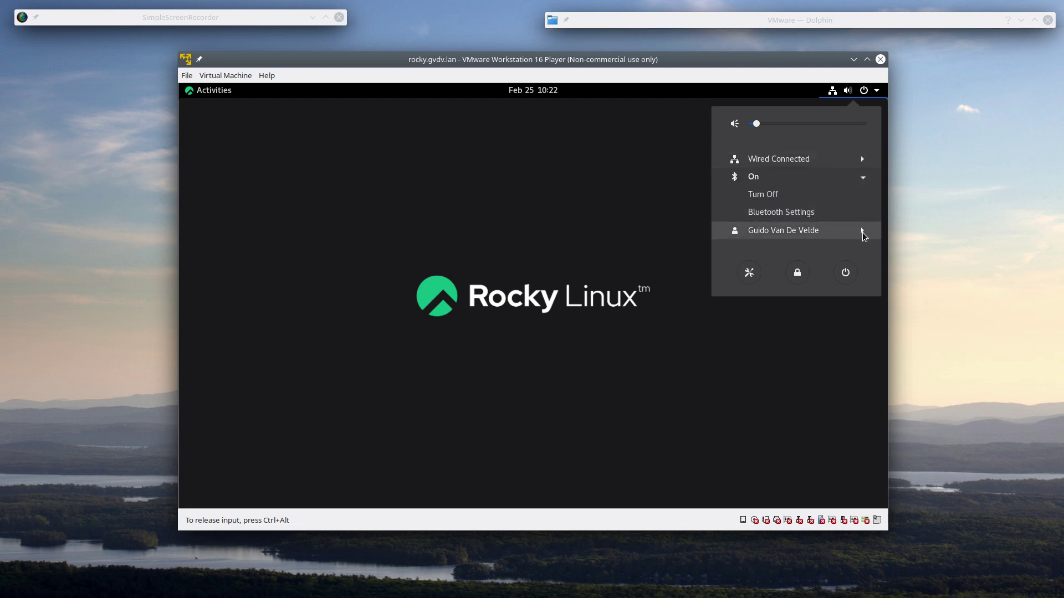
pyautogui.click(862, 231)
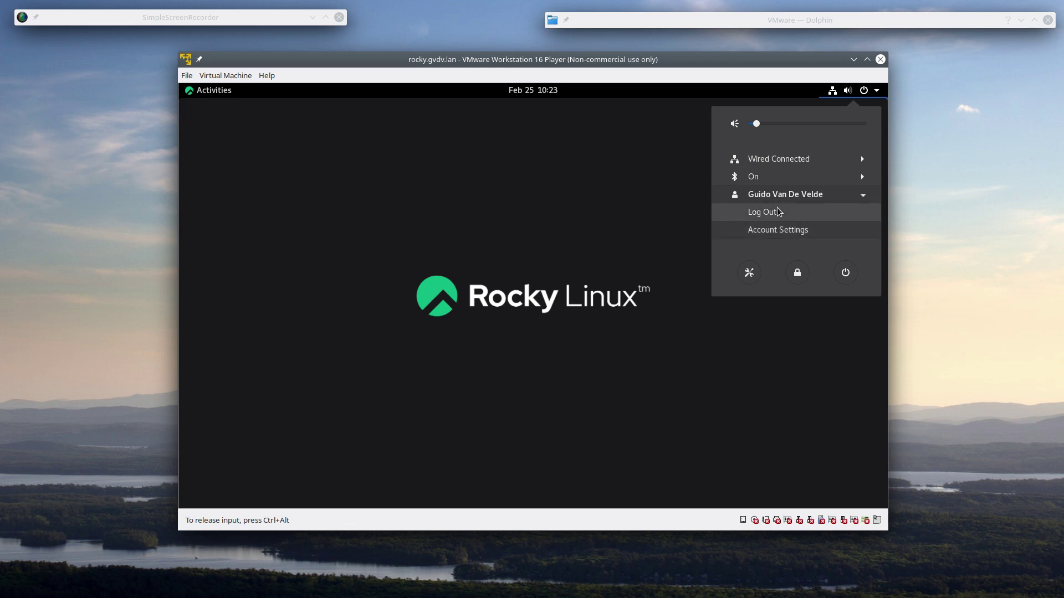
pyautogui.click(778, 230)
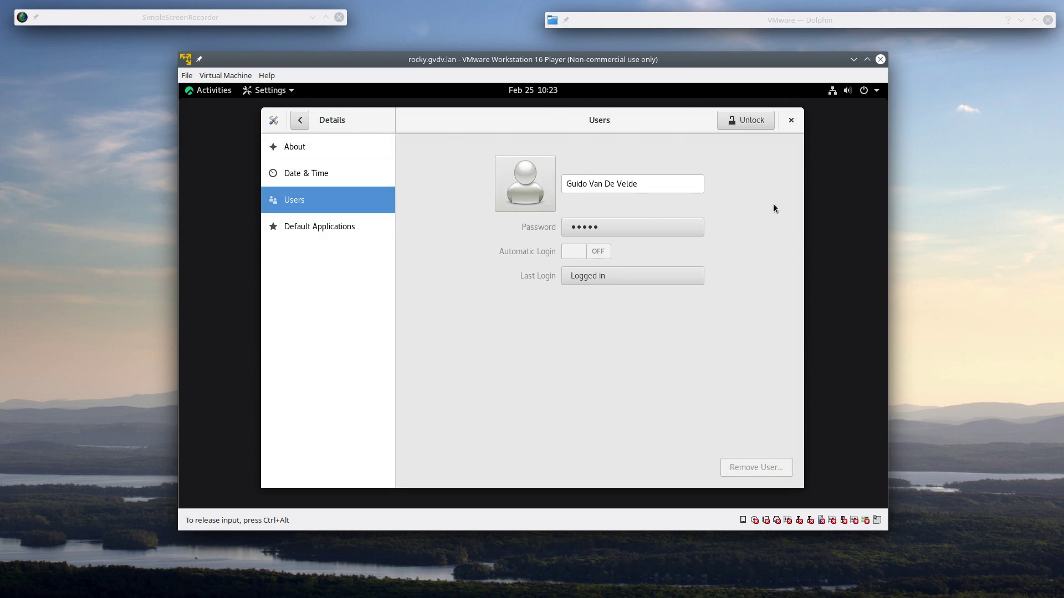
# - Close the Users settings window and reopen the top-bar system menu
pyautogui.click(792, 121)
pyautogui.click(876, 91)
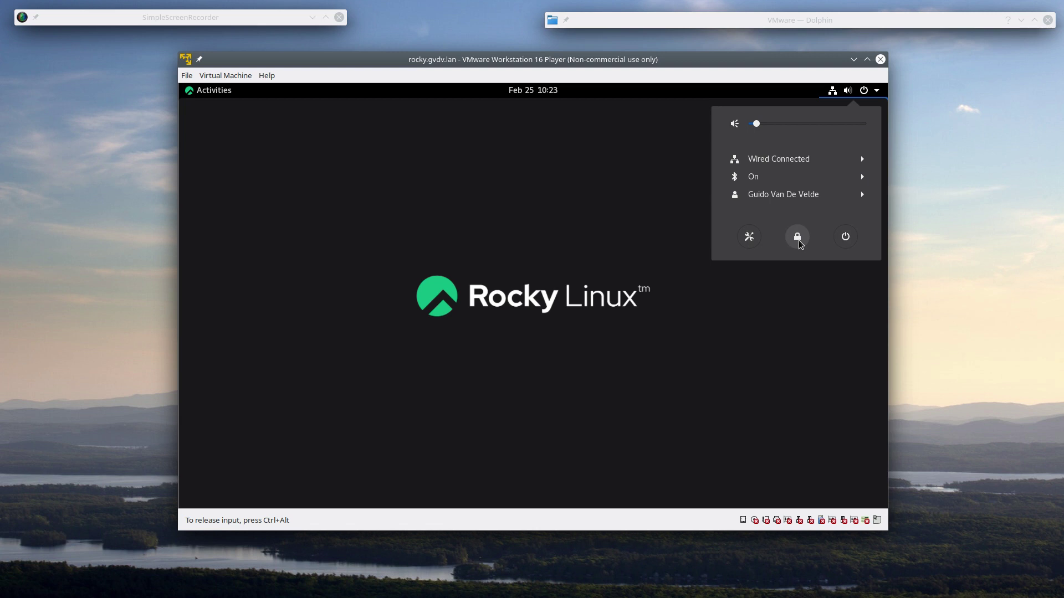
# - Lock the guest screen with the padlock button in the system menu
pyautogui.click(798, 239)
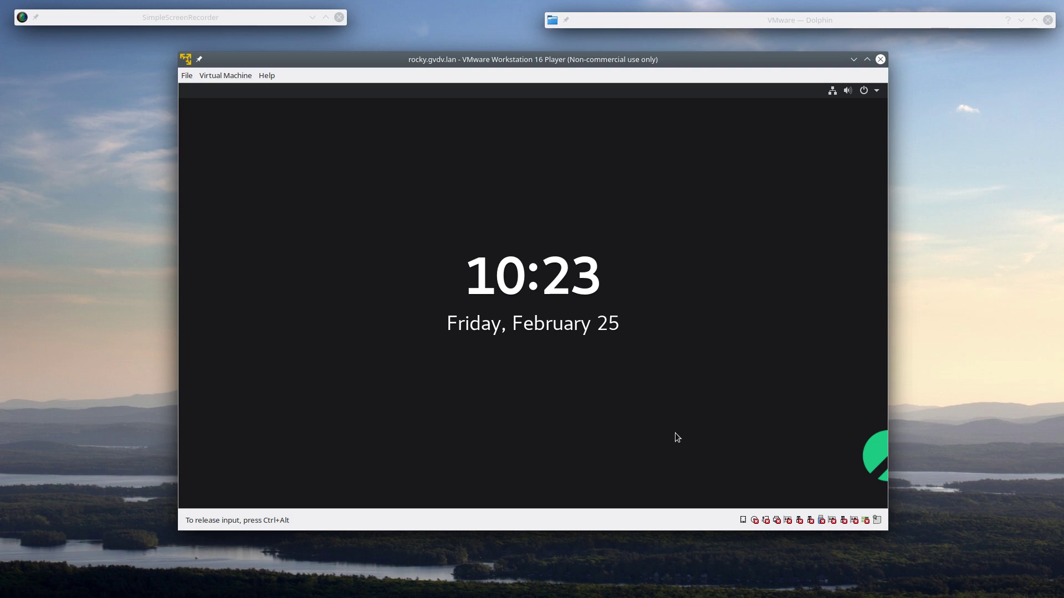
# - Raise the lock shield, enter the account password and unlock the guest desktop
pyautogui.moveTo(683, 465); pyautogui.dragTo(687, 95)
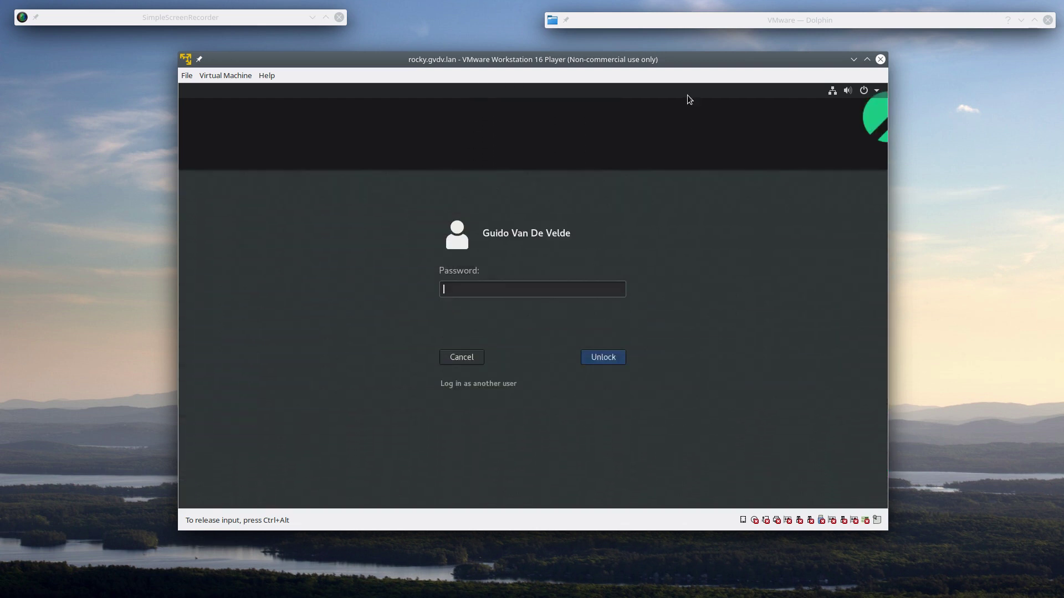
pyautogui.hotkey('ctrl', 'F8')
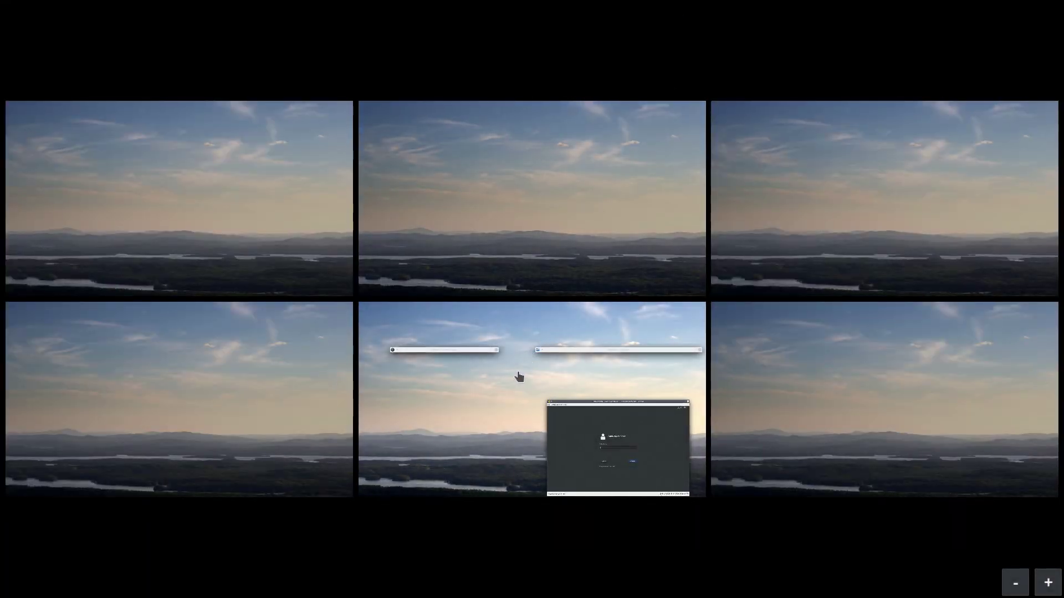
pyautogui.click(519, 377)
pyautogui.press('Escape')
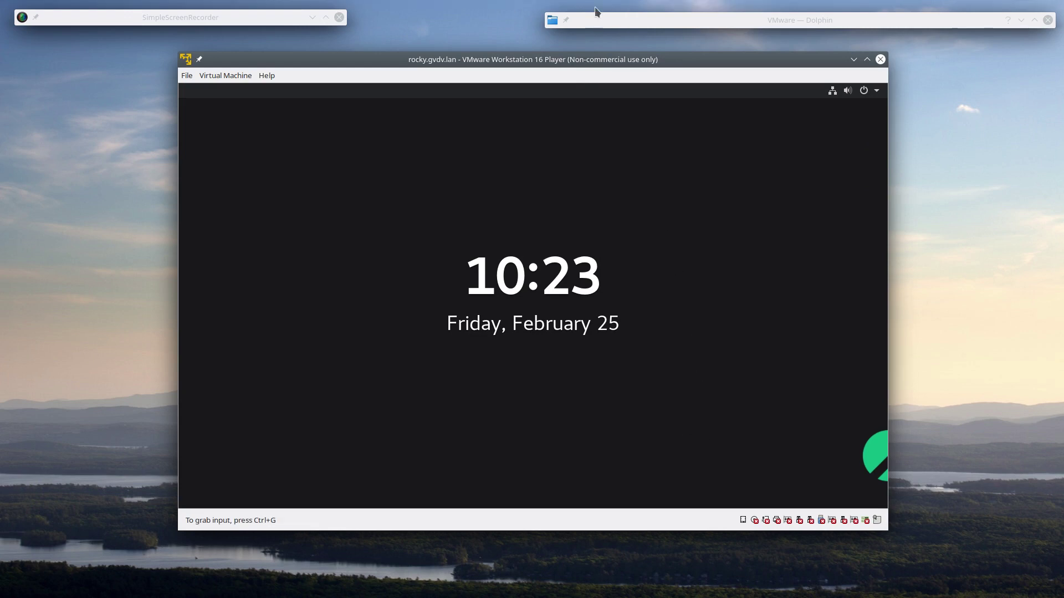
pyautogui.moveTo(598, 2)
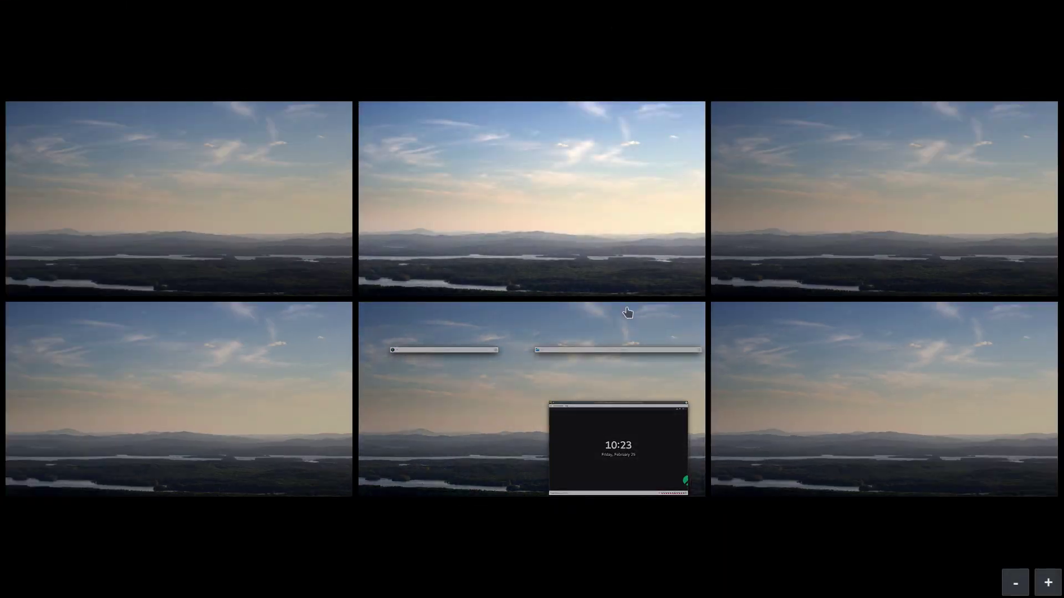
pyautogui.click(490, 386)
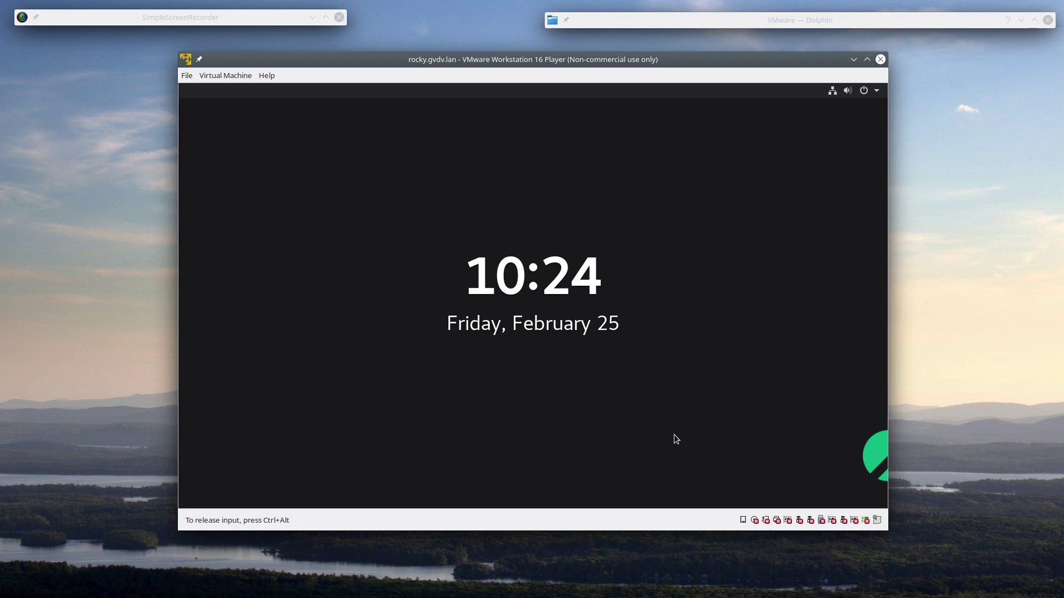
pyautogui.moveTo(674, 434); pyautogui.dragTo(686, 86)
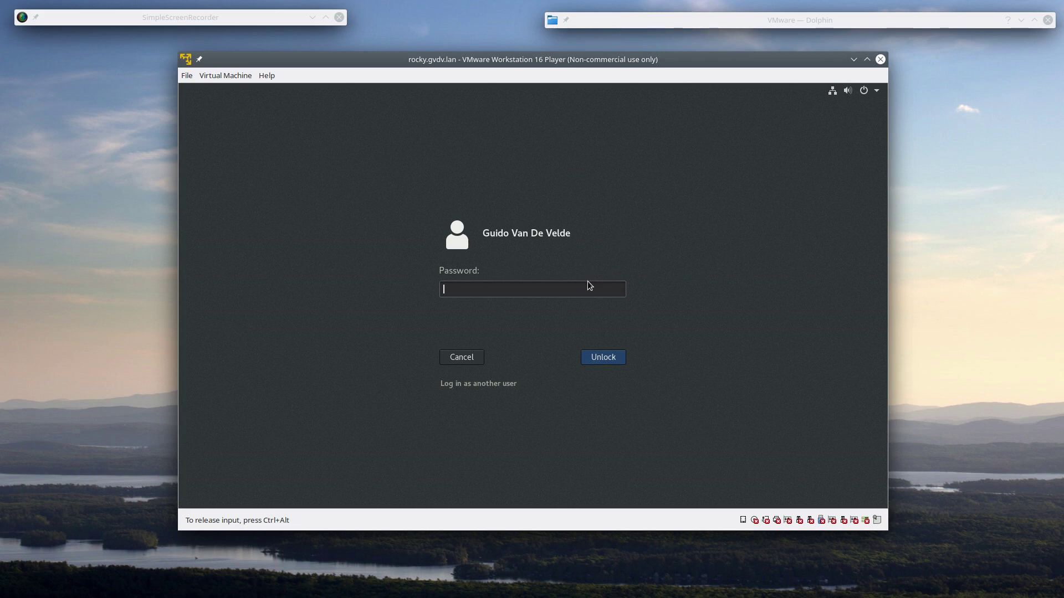
pyautogui.write('•••••••••')
pyautogui.press('Return')
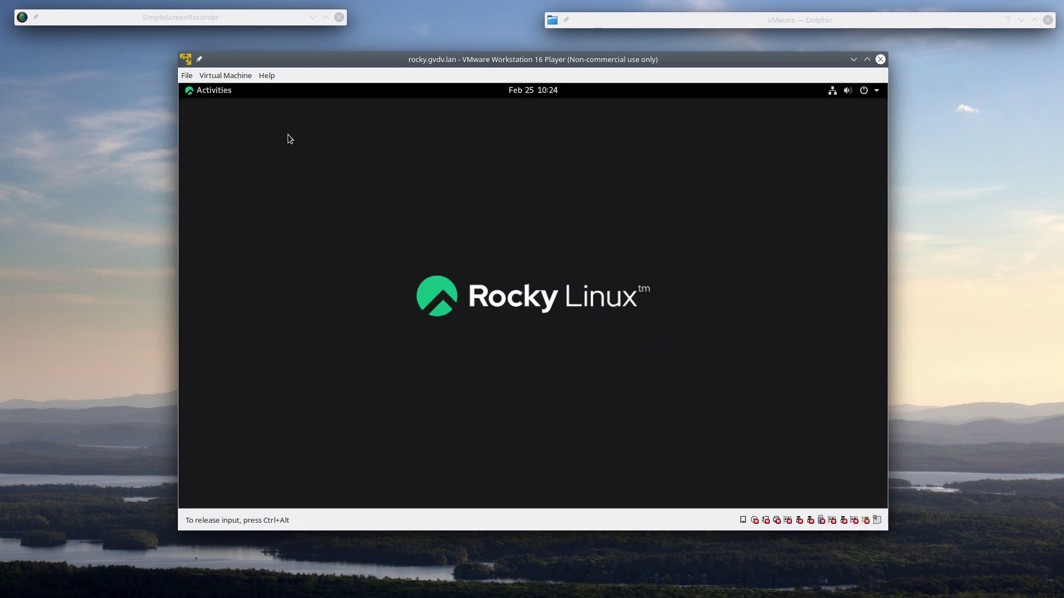
pyautogui.click(835, 93)
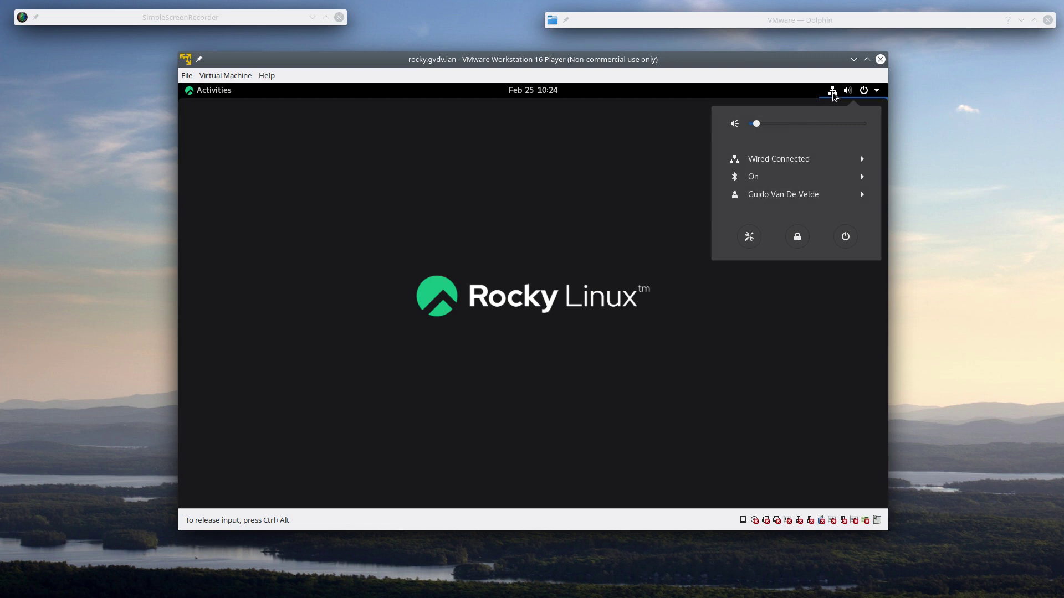
pyautogui.click(798, 374)
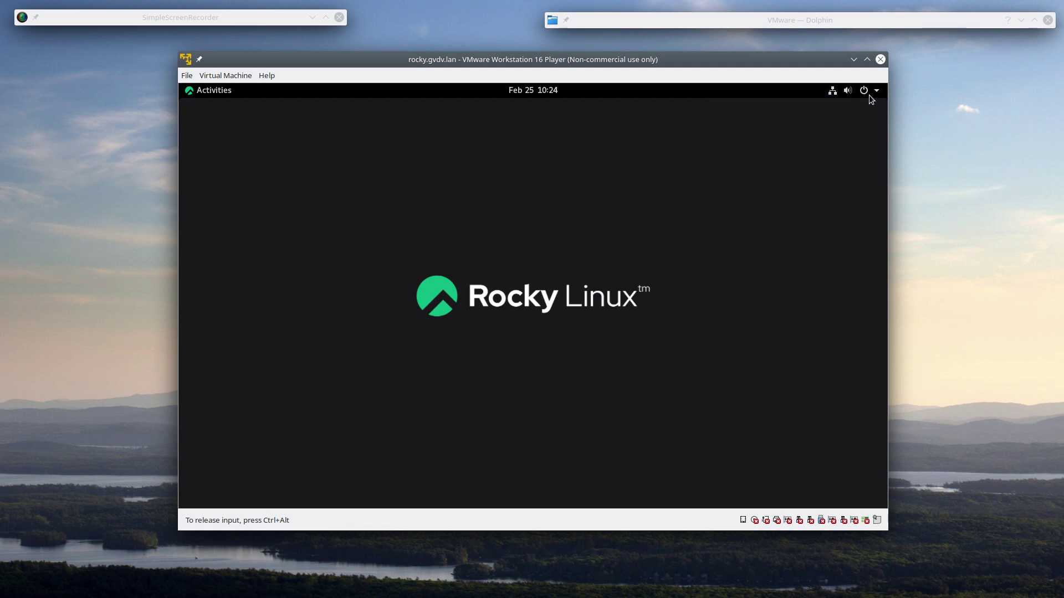
pyautogui.click(877, 88)
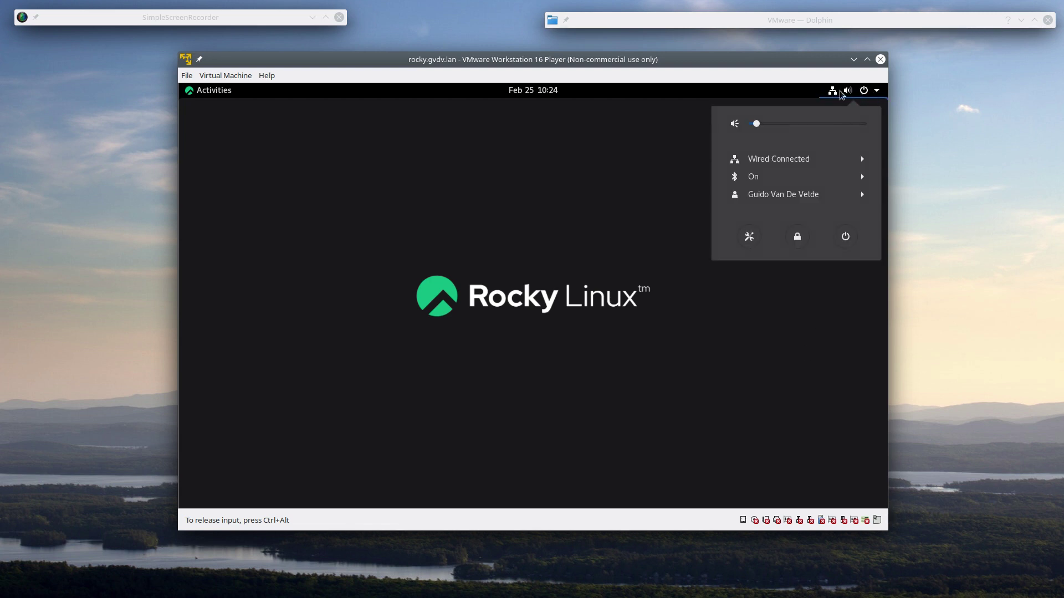
pyautogui.click(555, 228)
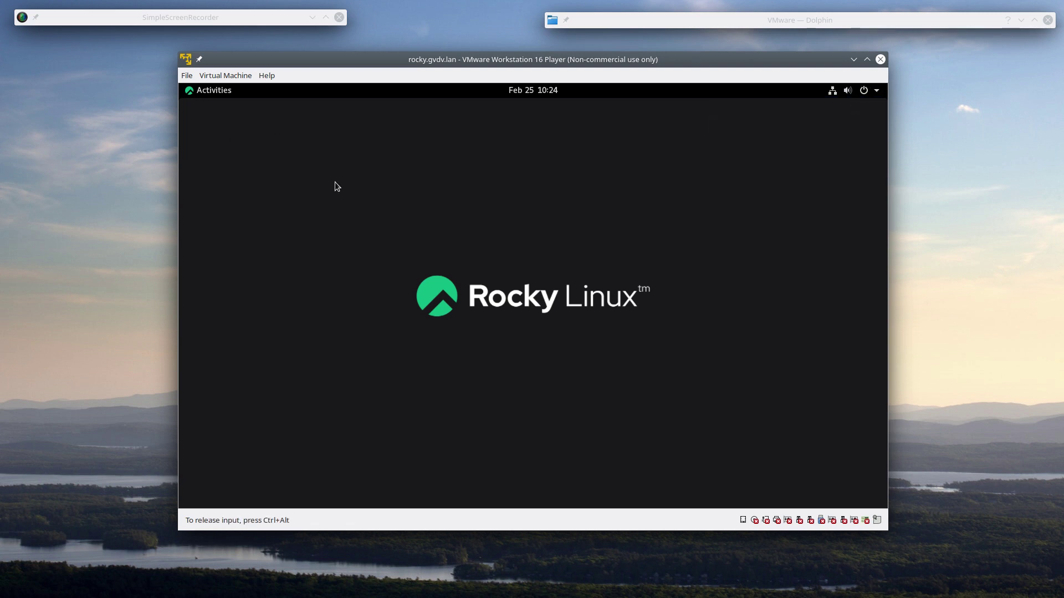
pyautogui.rightClick(388, 173)
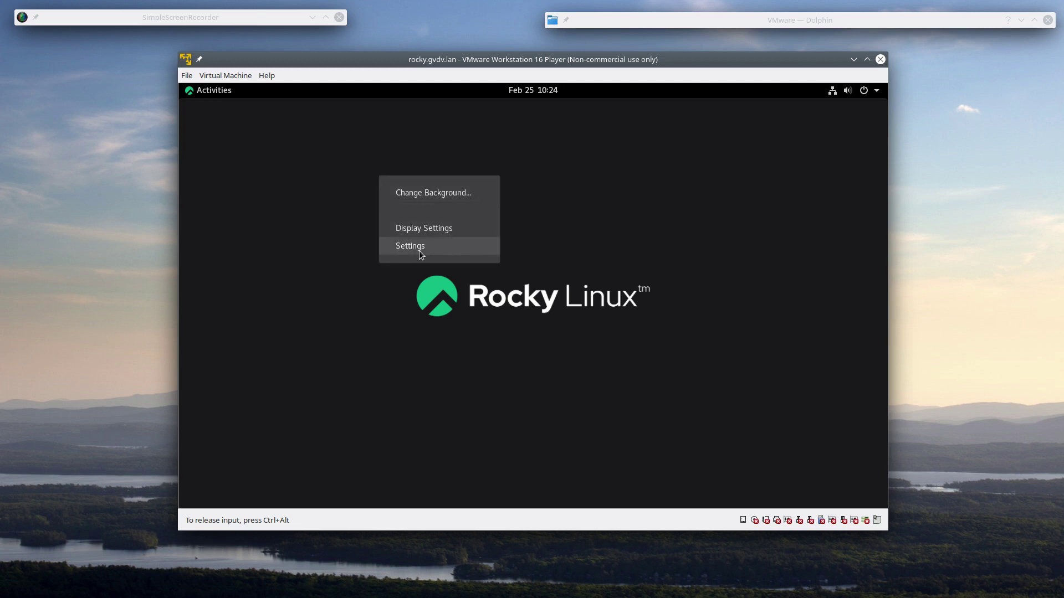
pyautogui.click(423, 228)
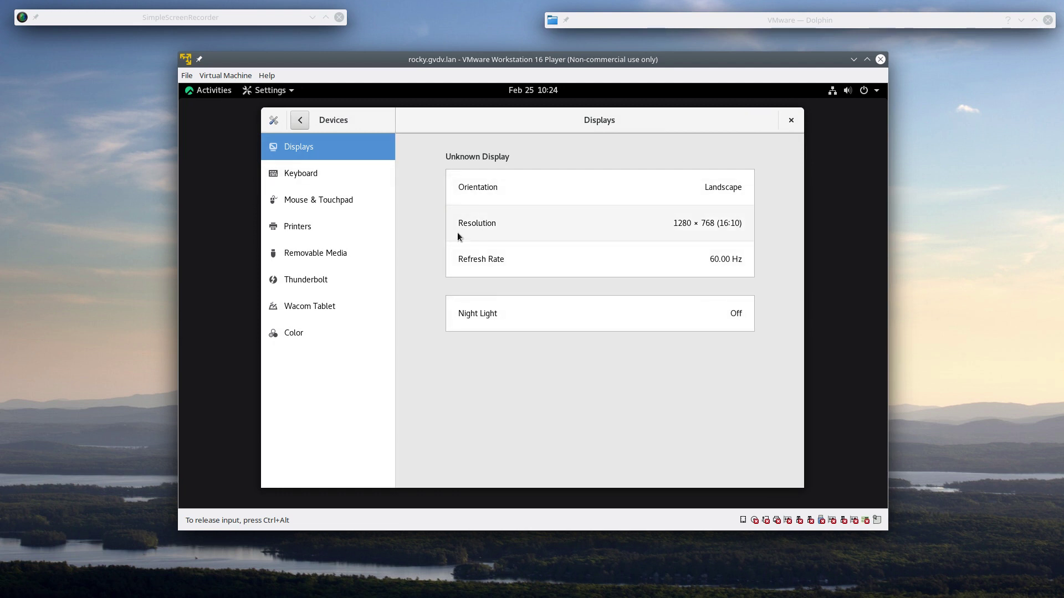
pyautogui.click(791, 120)
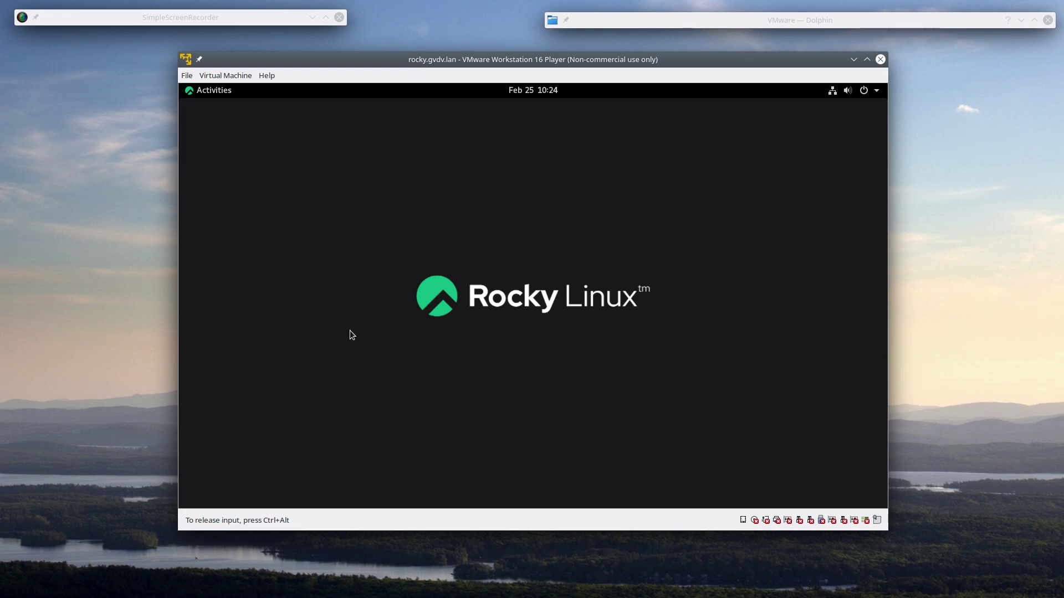
# - Move the VMware window up and left and adjust its size, returning input to the guest
pyautogui.hotkey('ctrl', 'alt')
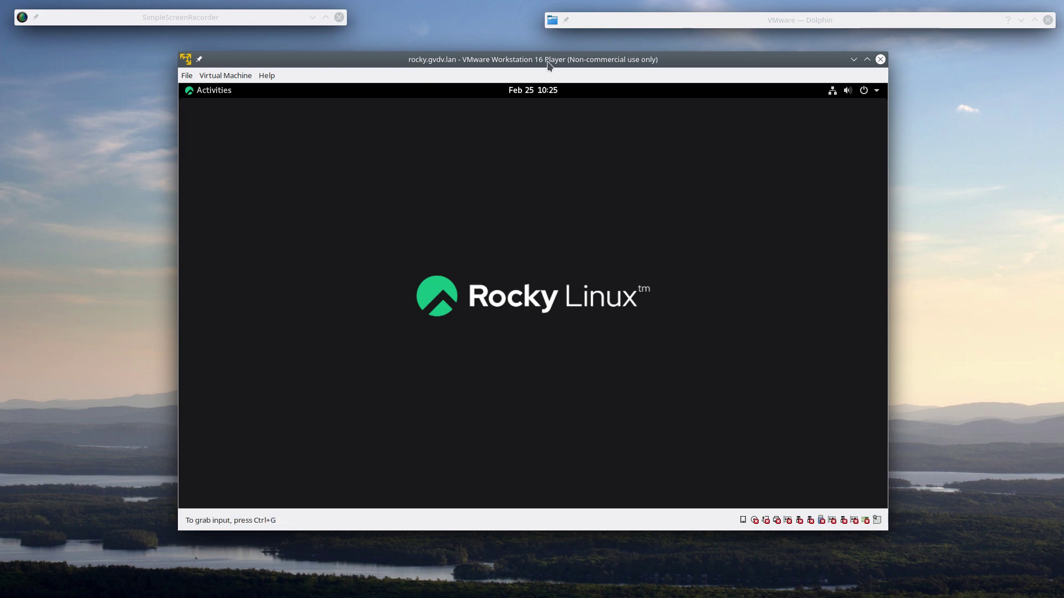
pyautogui.moveTo(577, 59); pyautogui.dragTo(530, 54)
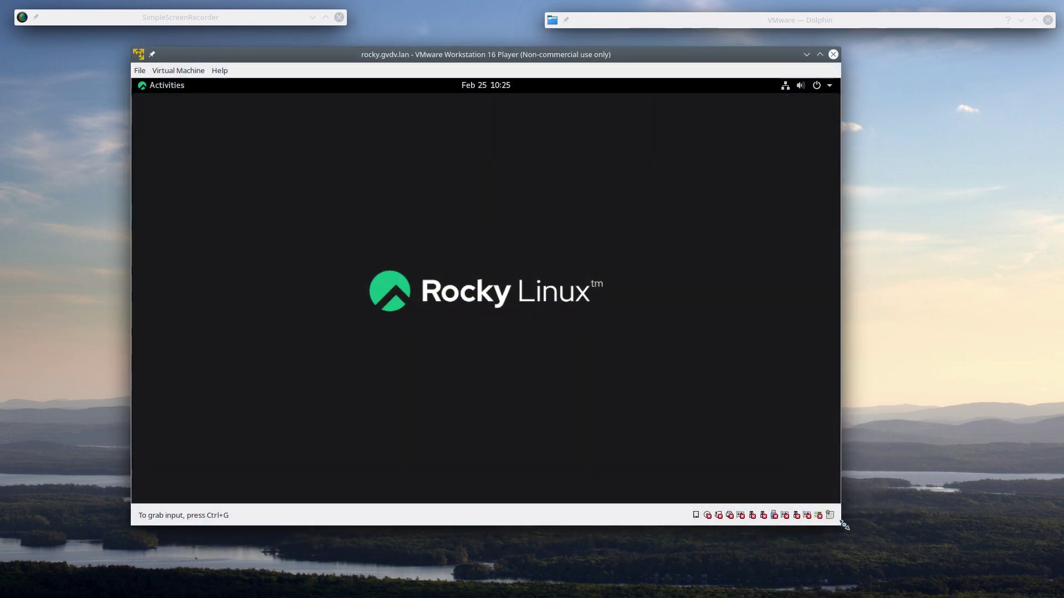
pyautogui.moveTo(844, 524); pyautogui.dragTo(975, 553)
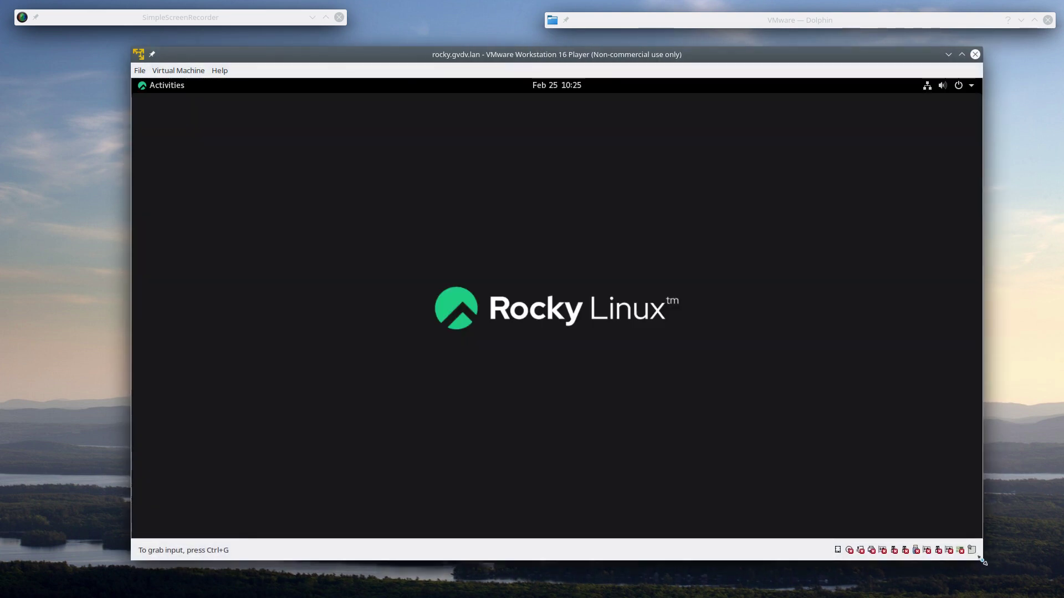
pyautogui.click(635, 170)
pyautogui.hotkey('ctrl', 'alt')
pyautogui.moveTo(541, 56); pyautogui.dragTo(530, 48)
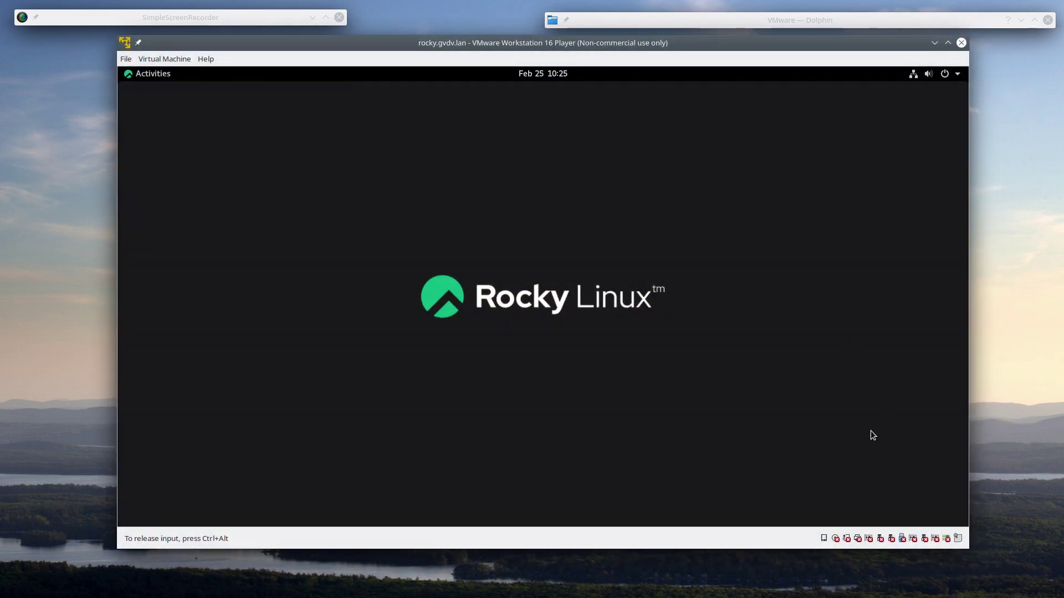
pyautogui.moveTo(728, 551); pyautogui.dragTo(726, 515)
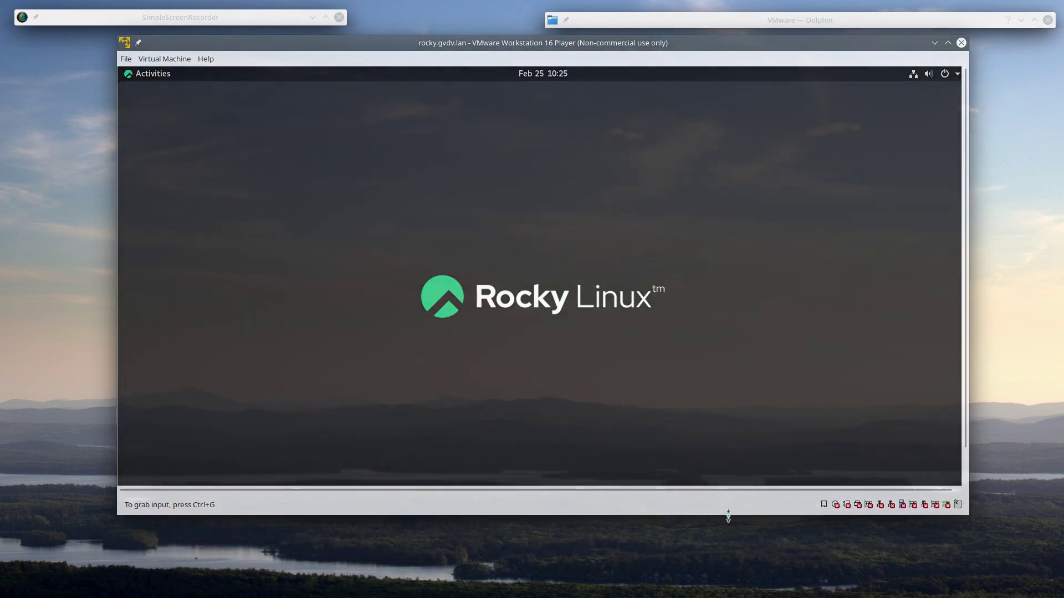
pyautogui.moveTo(569, 44); pyautogui.dragTo(561, 54)
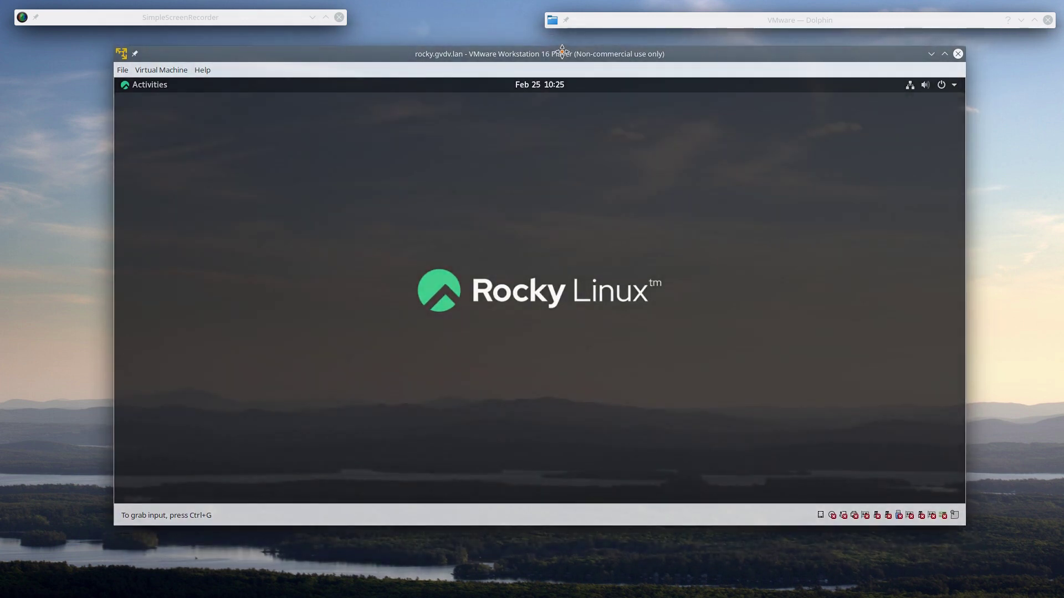
pyautogui.click(597, 312)
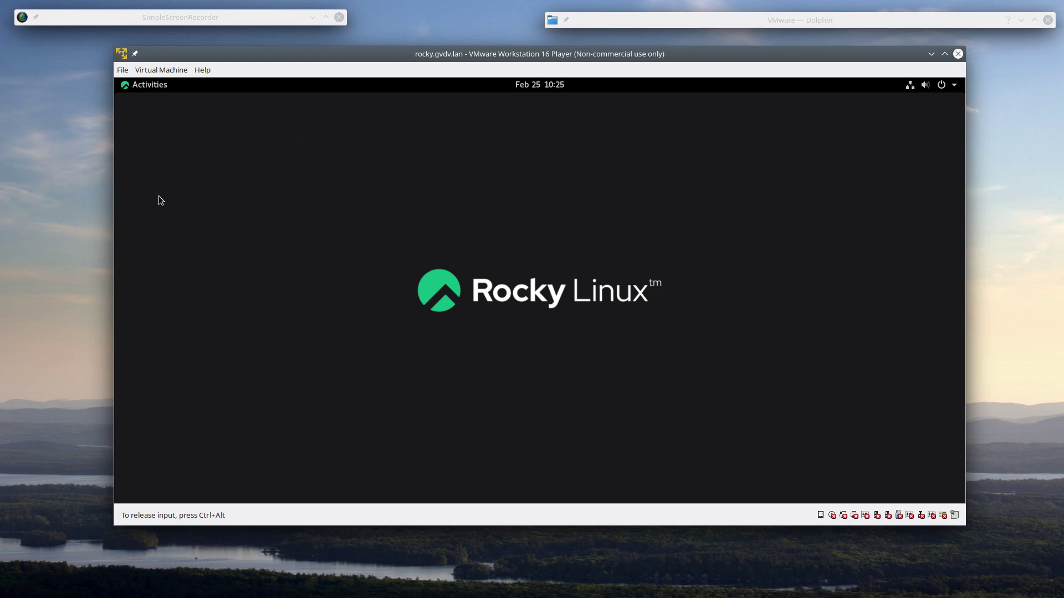
# - Narrow the VM window from its left edge, shift it left, and give input back to the guest
pyautogui.moveTo(114, 234); pyautogui.dragTo(149, 233)
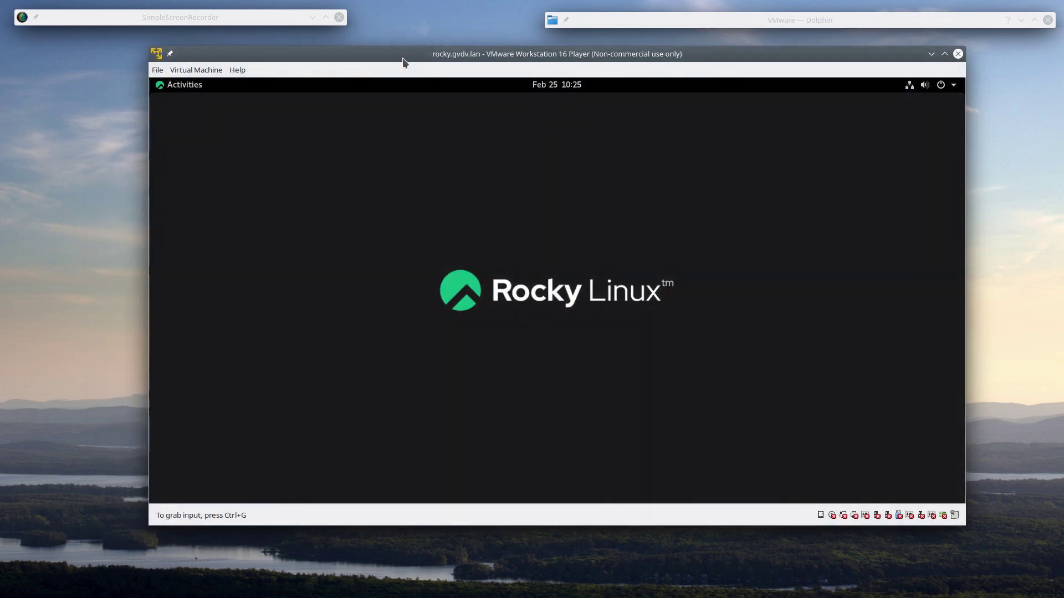
pyautogui.moveTo(397, 60); pyautogui.dragTo(382, 63)
pyautogui.click(402, 199)
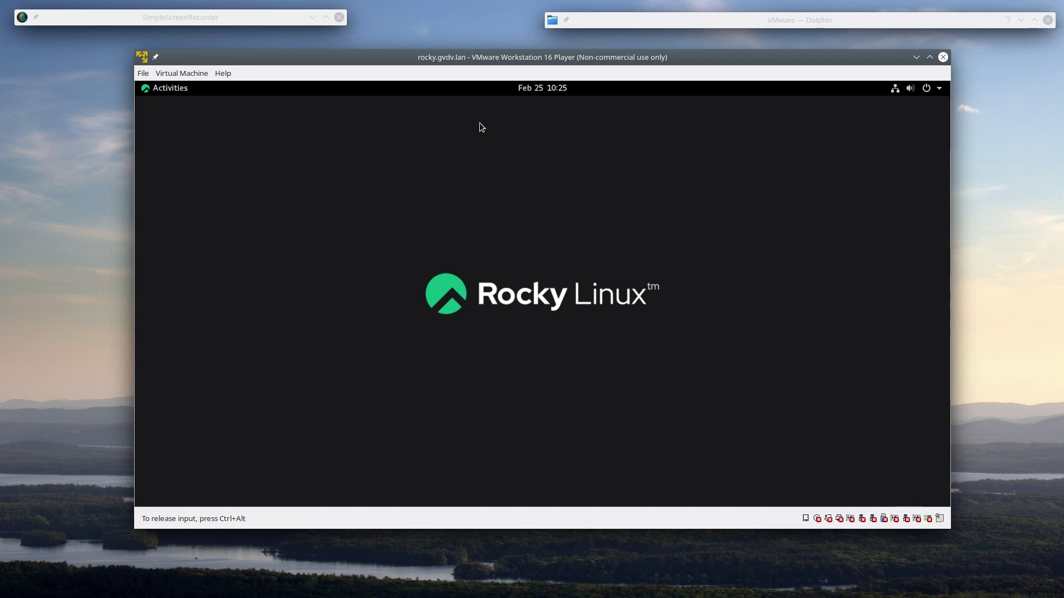
pyautogui.click(181, 89)
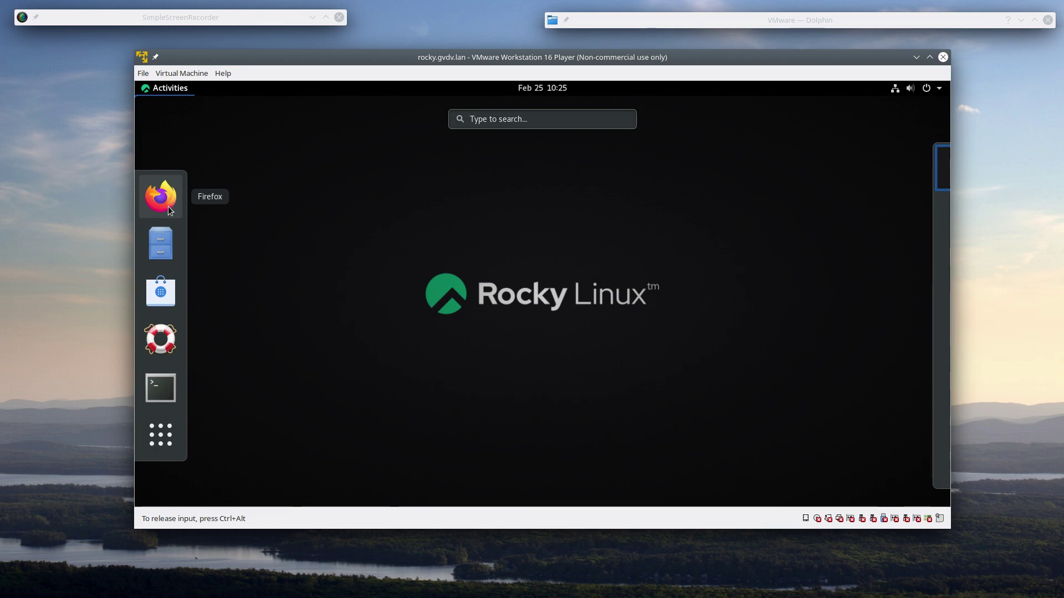
pyautogui.click(168, 291)
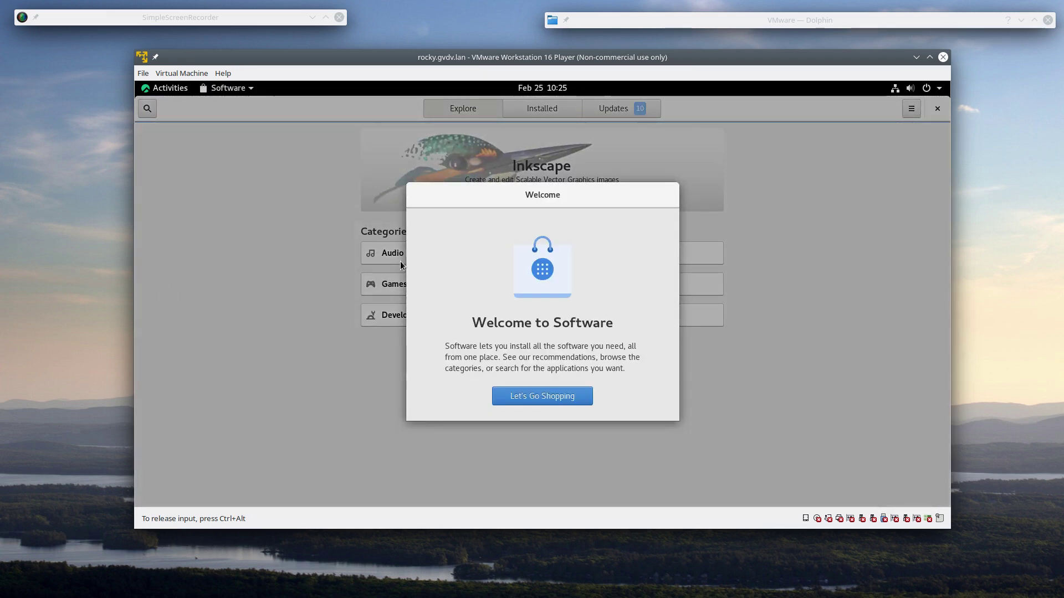
pyautogui.click(574, 397)
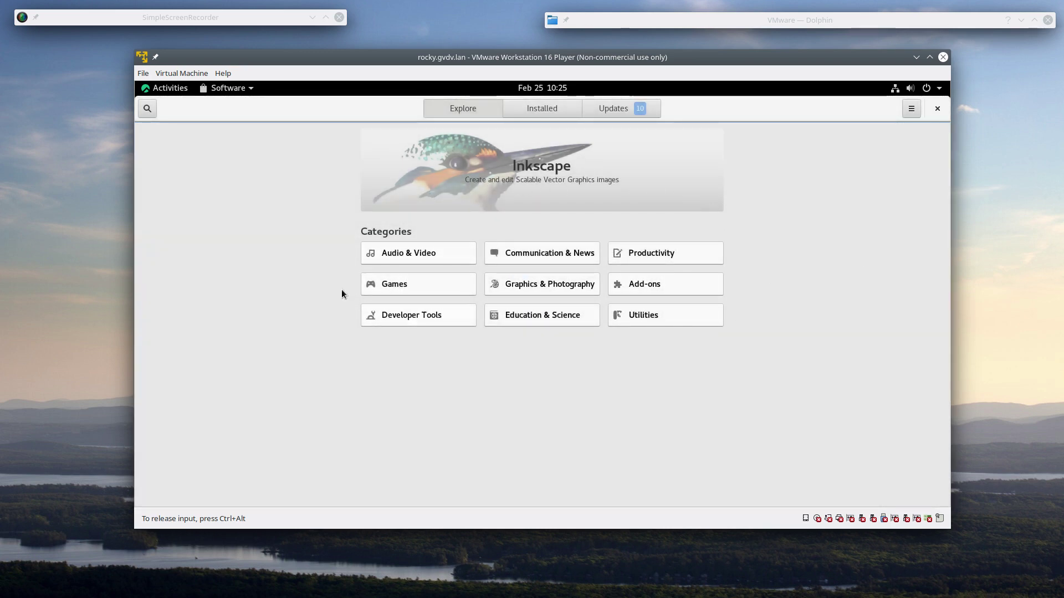
pyautogui.click(433, 284)
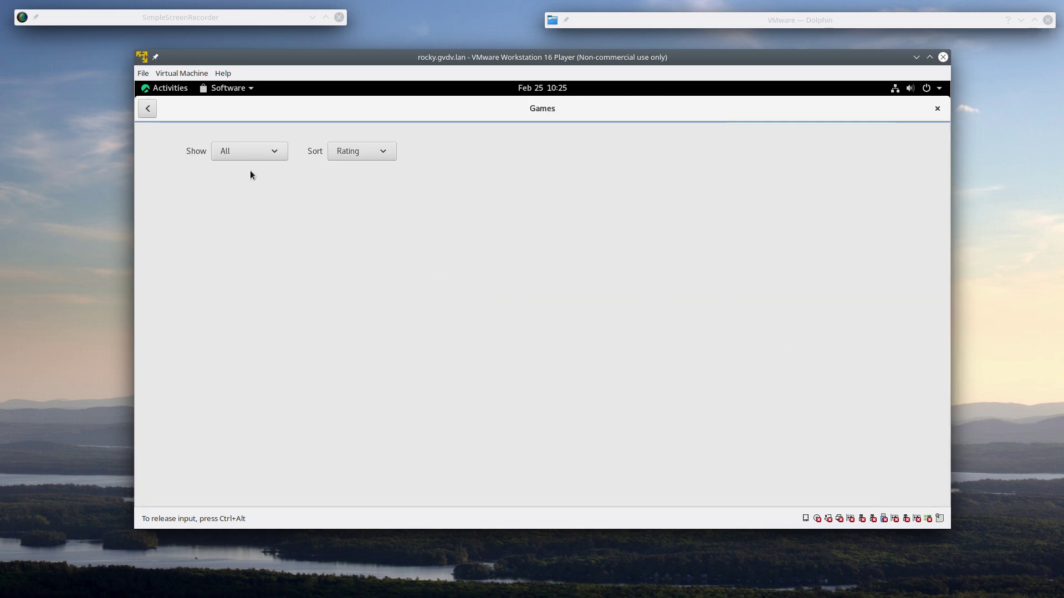
pyautogui.click(148, 110)
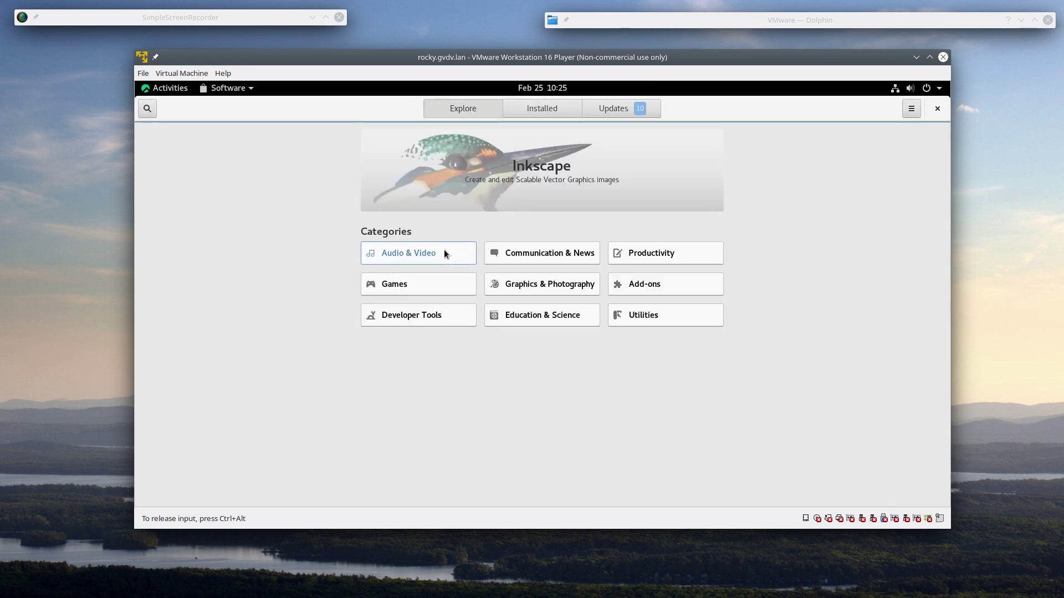
pyautogui.click(444, 250)
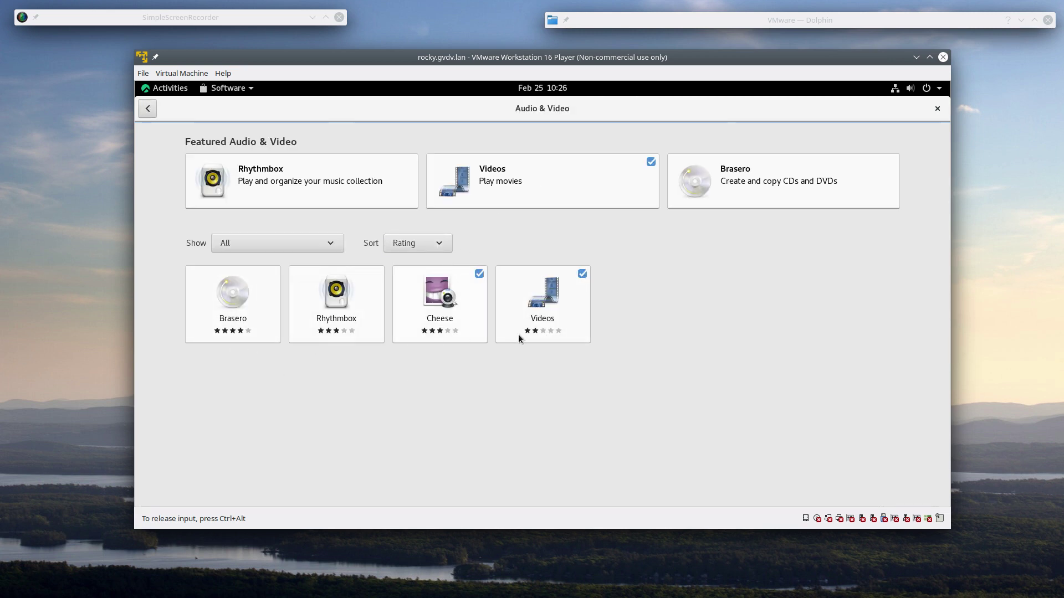
pyautogui.click(148, 108)
pyautogui.click(938, 108)
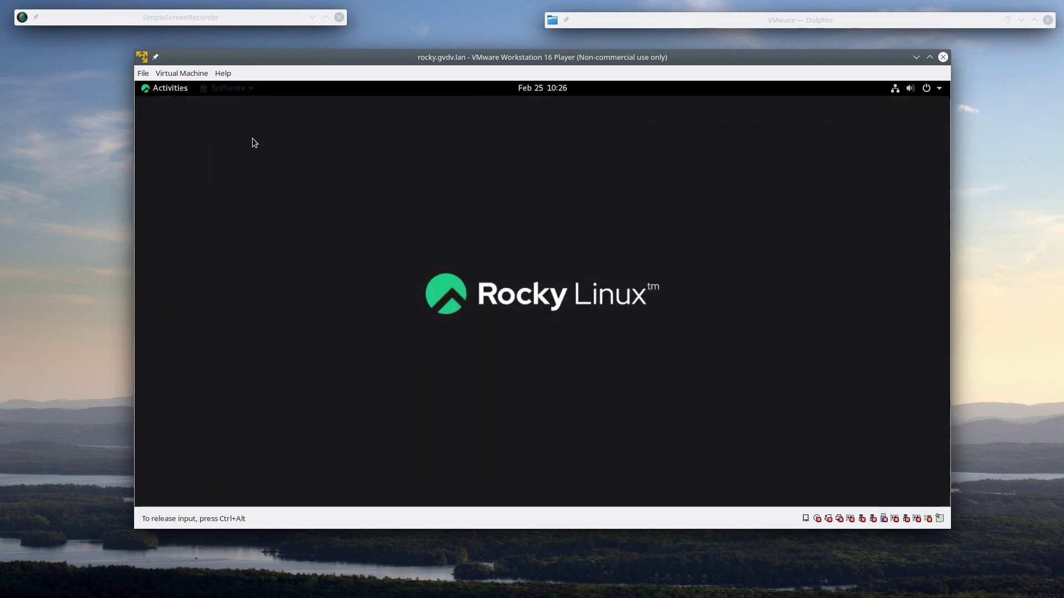
# - Open and close Settings from the Activities app grid, then reopen Activities and launch Terminal
pyautogui.click(178, 91)
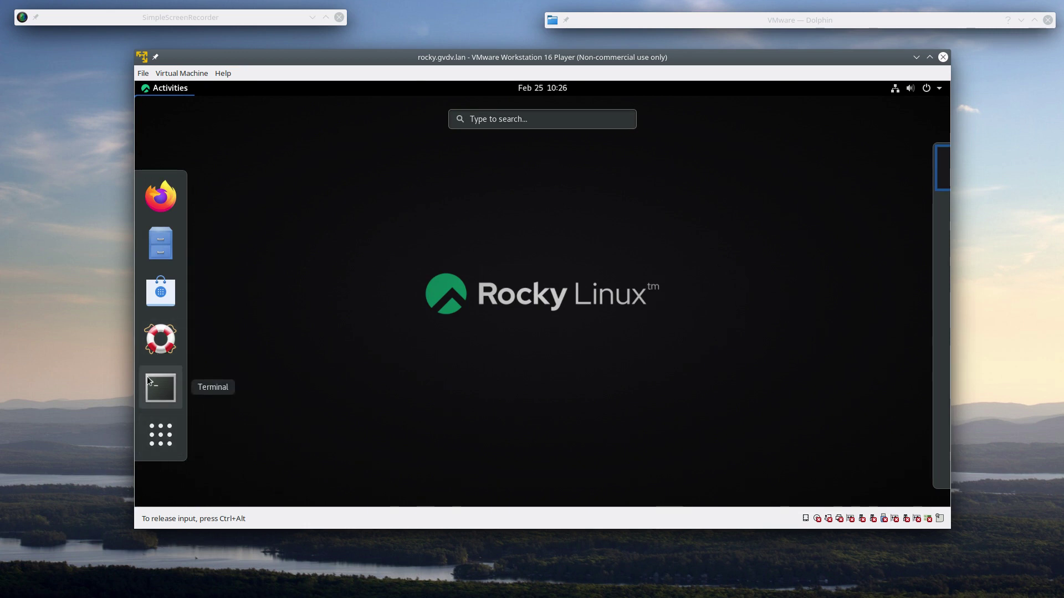
pyautogui.click(147, 438)
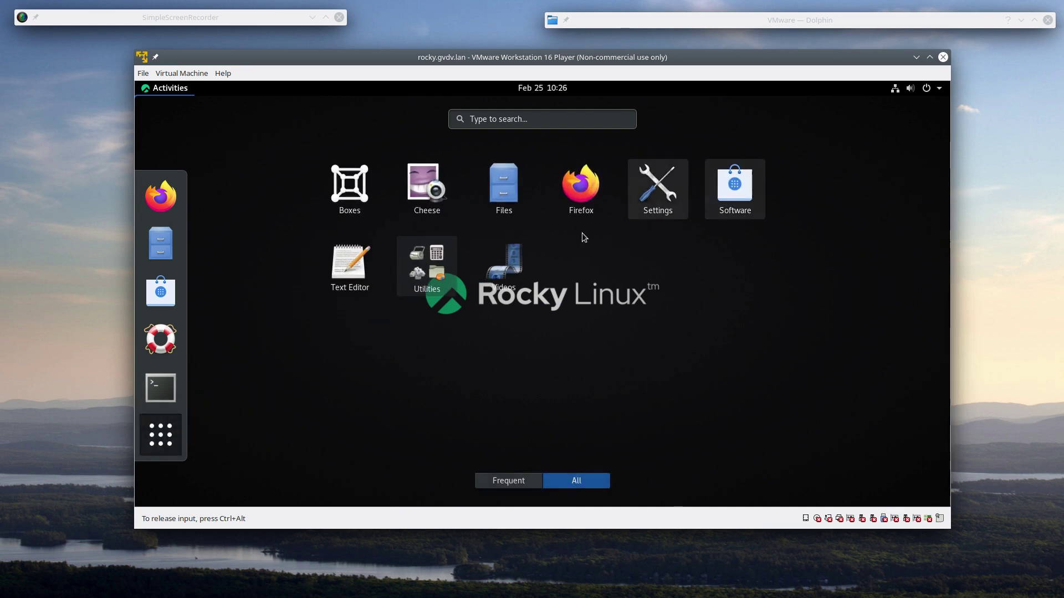
pyautogui.click(675, 189)
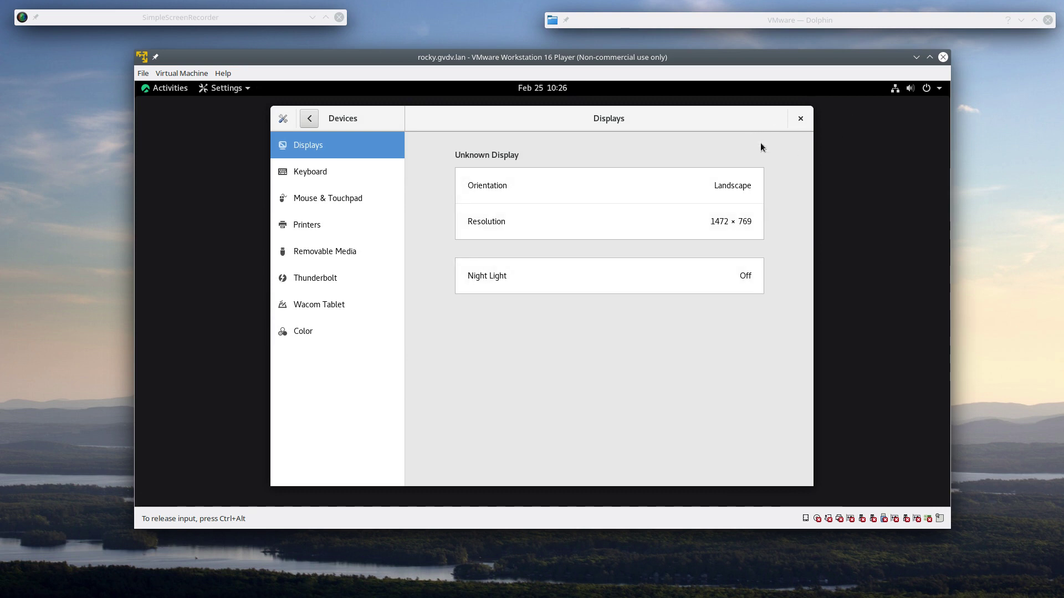
pyautogui.click(802, 120)
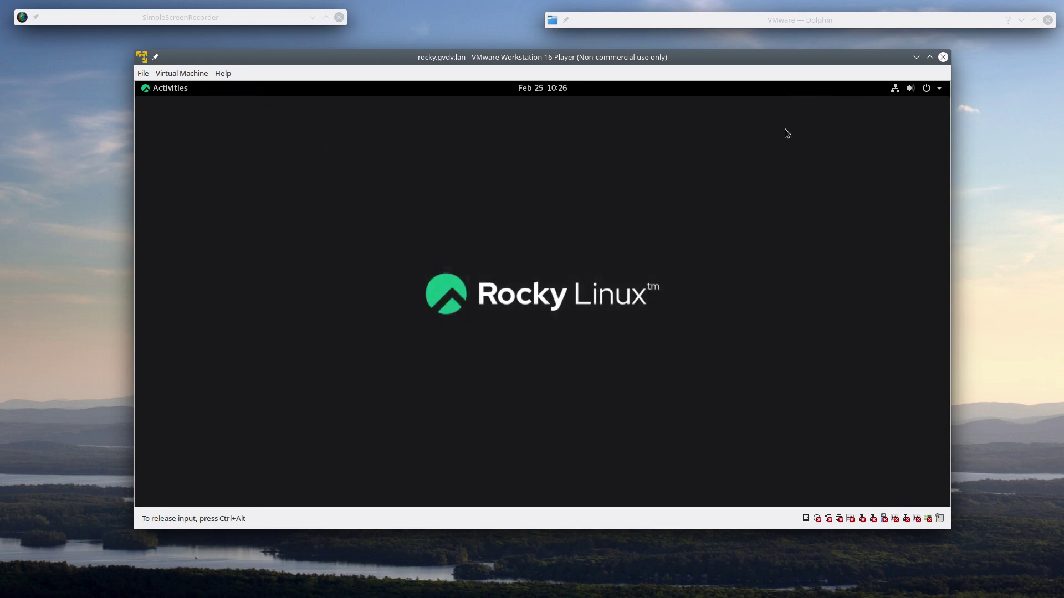
pyautogui.click(177, 93)
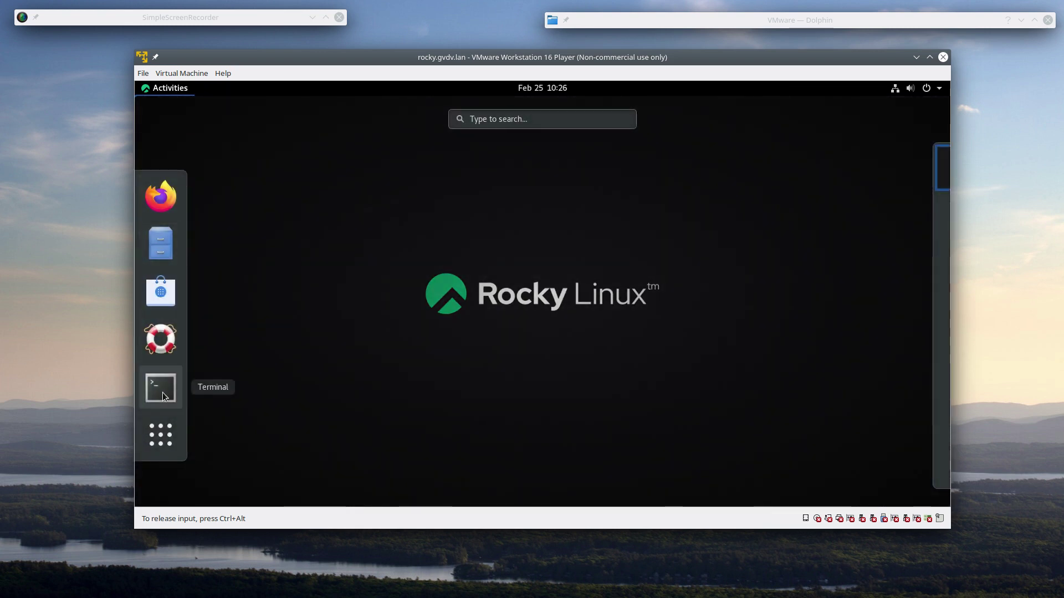
pyautogui.click(162, 392)
# - Move the Terminal window across the desktop and enlarge it by dragging its corner
pyautogui.moveTo(426, 156); pyautogui.dragTo(511, 131)
pyautogui.moveTo(634, 392); pyautogui.dragTo(869, 454)
pyautogui.moveTo(368, 125); pyautogui.dragTo(372, 115)
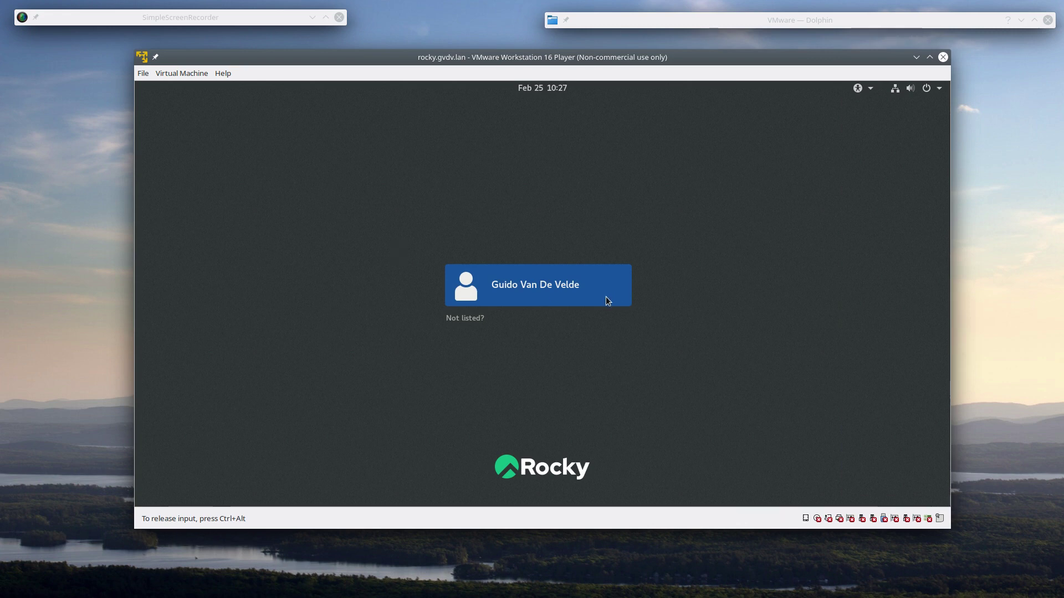
# - Unlock the session by choosing the user account and entering its password
pyautogui.click(588, 297)
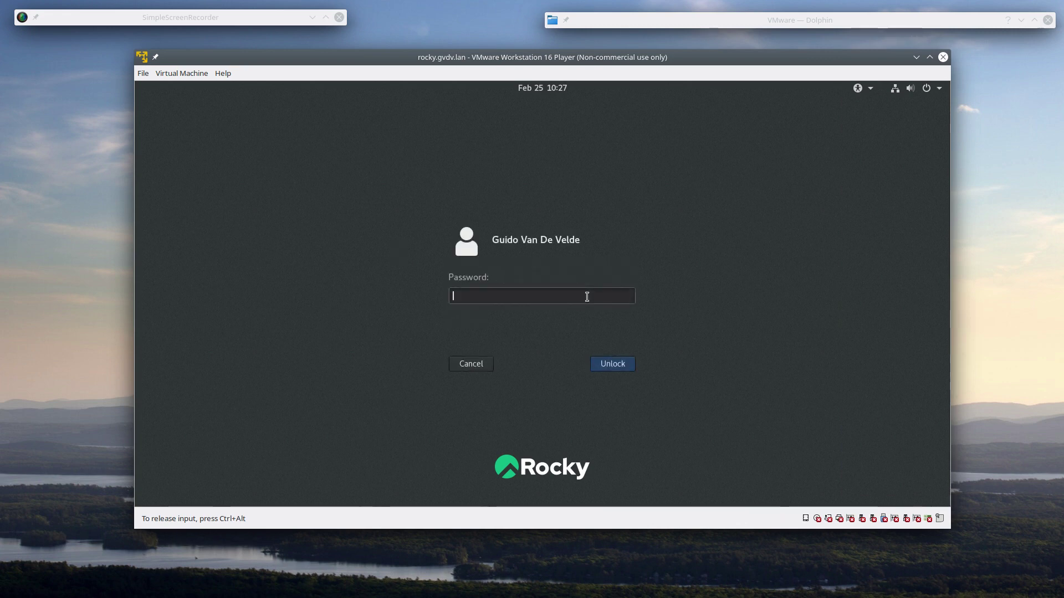
pyautogui.write('•••••••••')
pyautogui.press('Return')
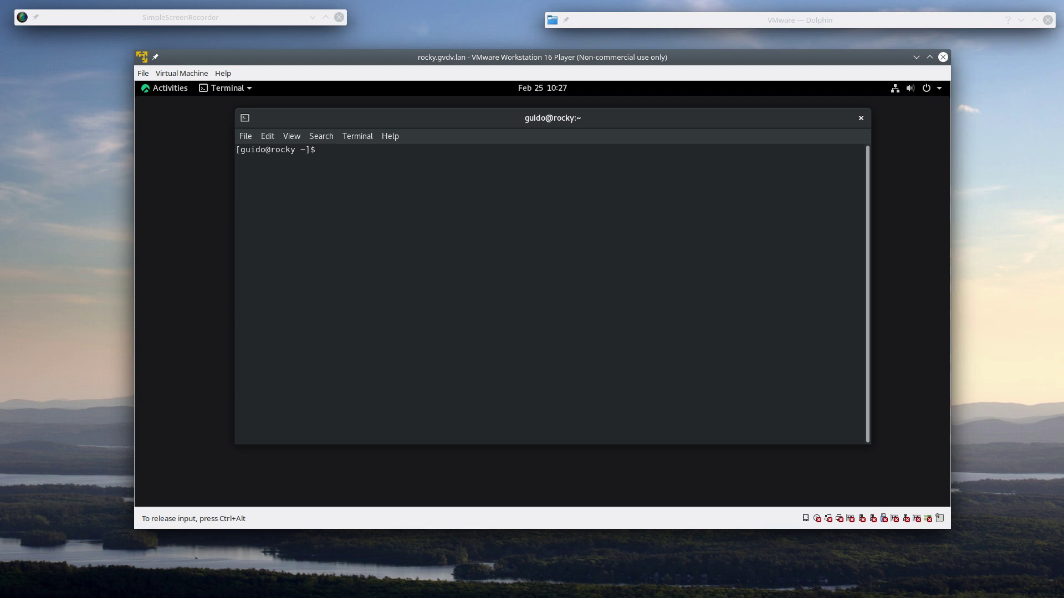
# - On text console tty3, log in with the username and run who to list sessions
pyautogui.hotkey('ctrl', 'alt', 'F3')
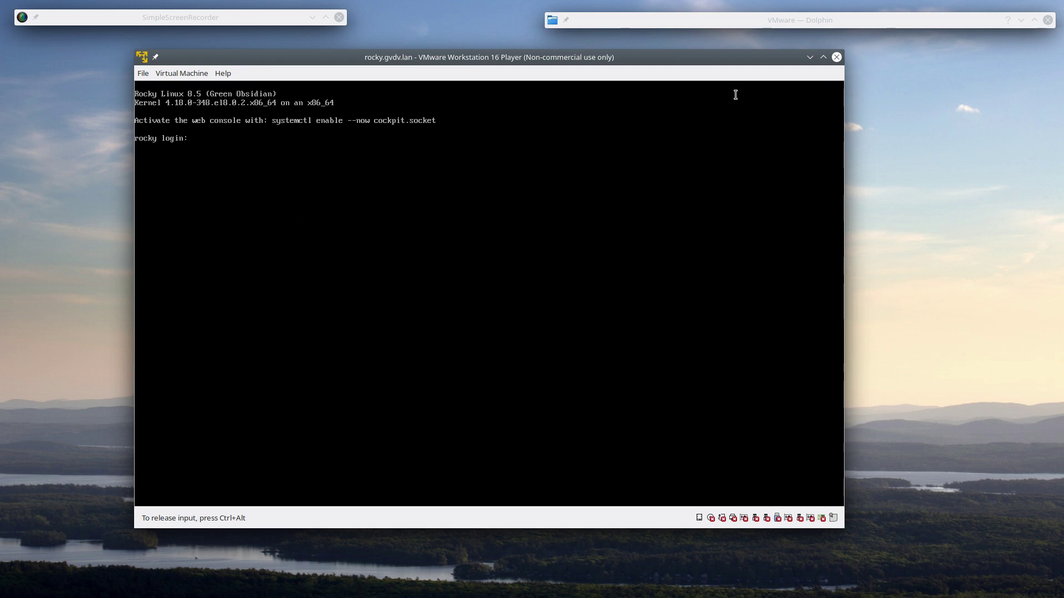
pyautogui.write('guido')
pyautogui.press('Return')
pyautogui.press('Return')
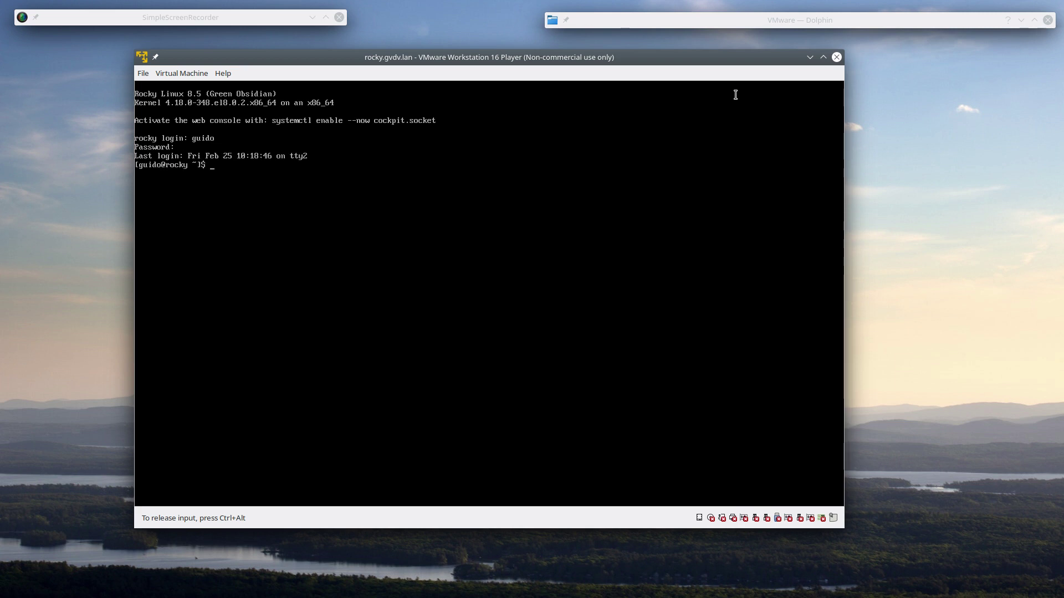
pyautogui.write('who')
pyautogui.press('Return')
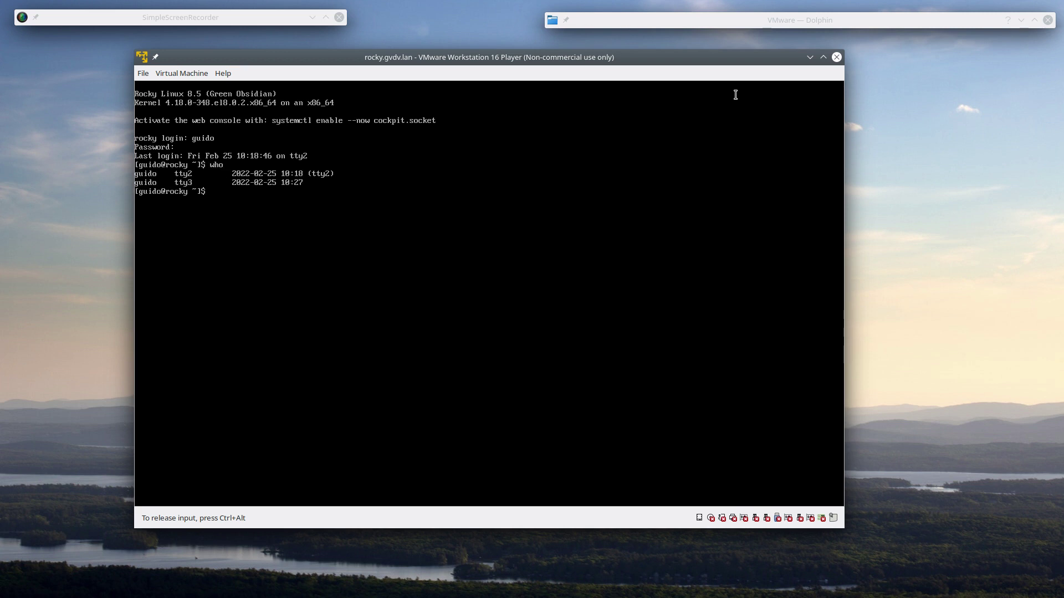